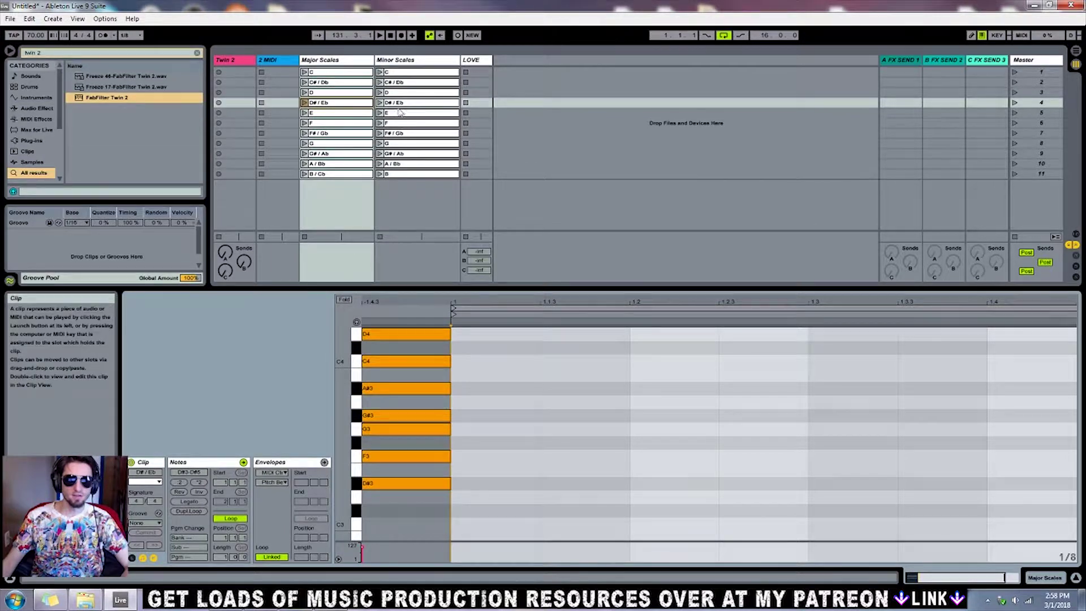
# Step: Open the E clip of the Minor Scales track, fold its note editor to the used pitches and enlarge the editor
pyautogui.click(419, 113)
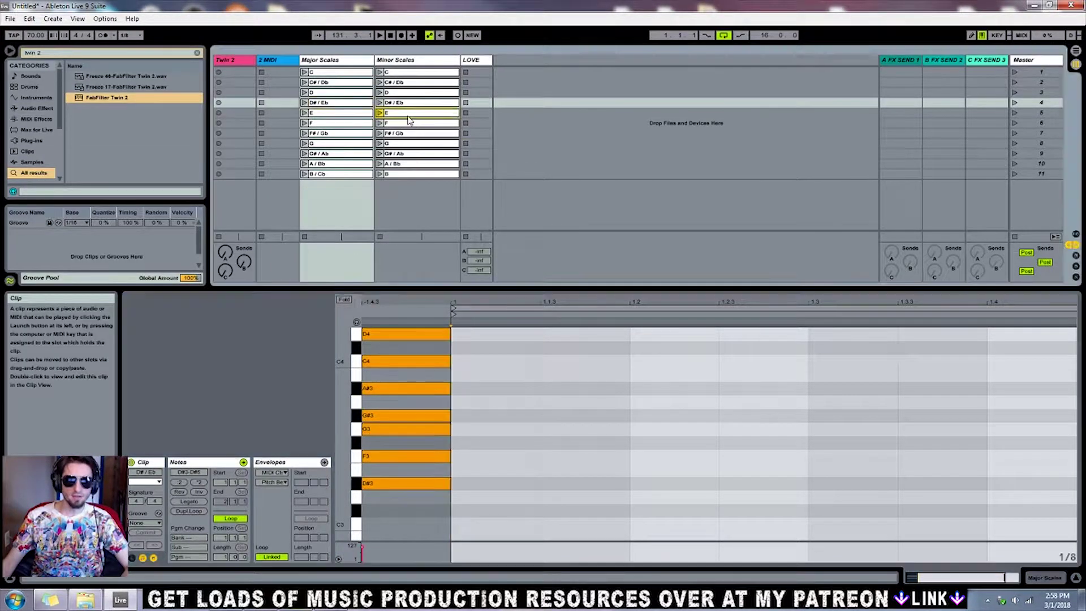
pyautogui.click(344, 300)
pyautogui.moveTo(381, 288); pyautogui.dragTo(382, 206)
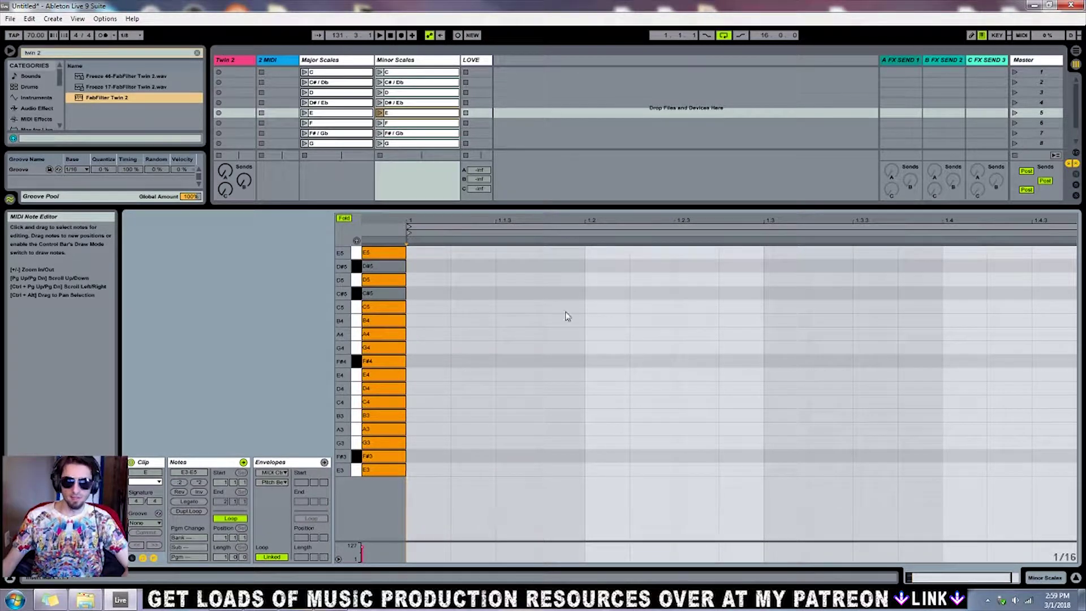
# Step: Inspect the deactivated D#5 and C#5 notes in the E minor scale clip
pyautogui.click(392, 293)
pyautogui.moveTo(390, 267)
pyautogui.mouseDown()
pyautogui.moveTo(389, 296)
pyautogui.moveTo(384, 279)
pyautogui.mouseUp()
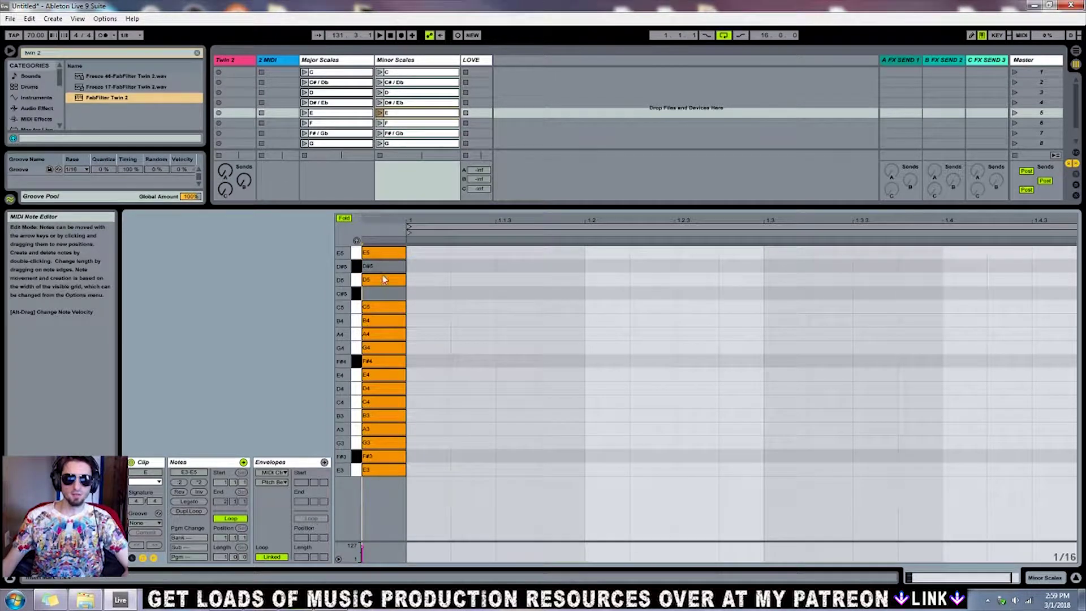
pyautogui.click(367, 293)
pyautogui.click(501, 317)
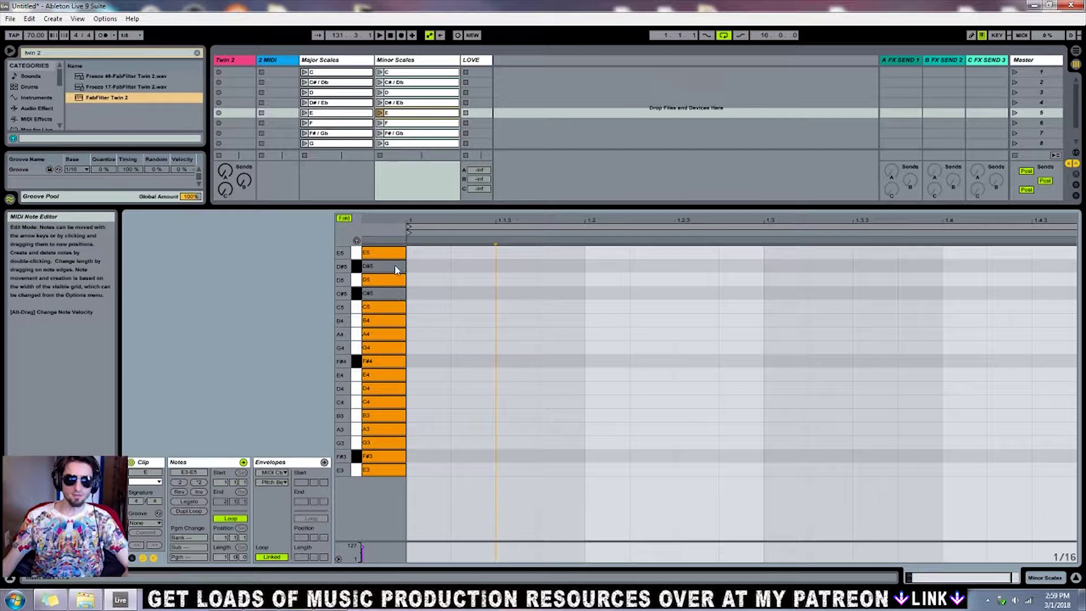
pyautogui.click(430, 307)
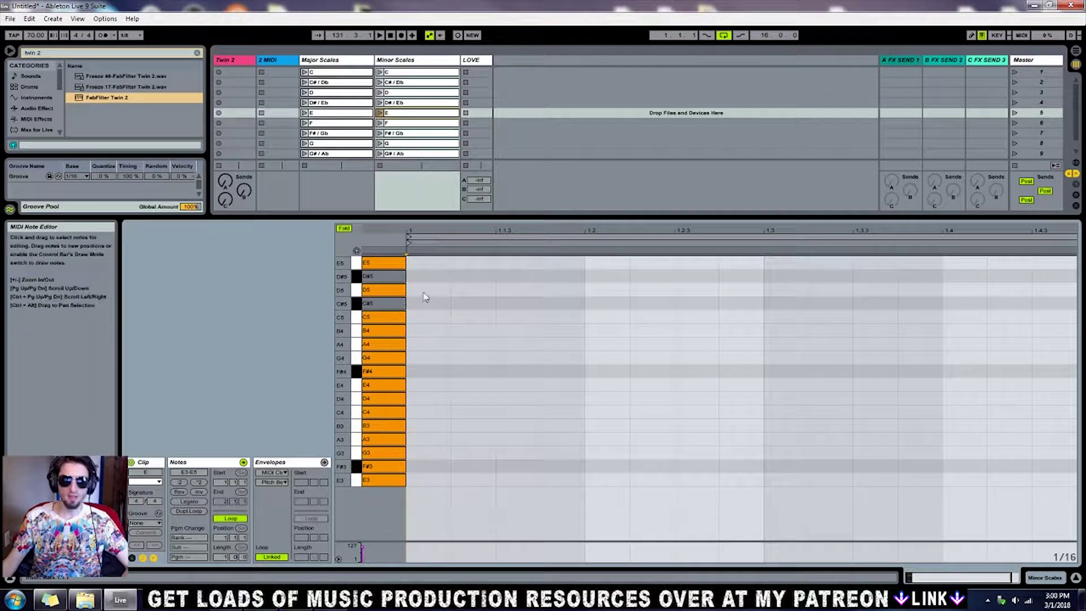
# Step: Activate the D#5 note and deactivate the D5 note in the E minor scale clip
pyautogui.click(380, 293)
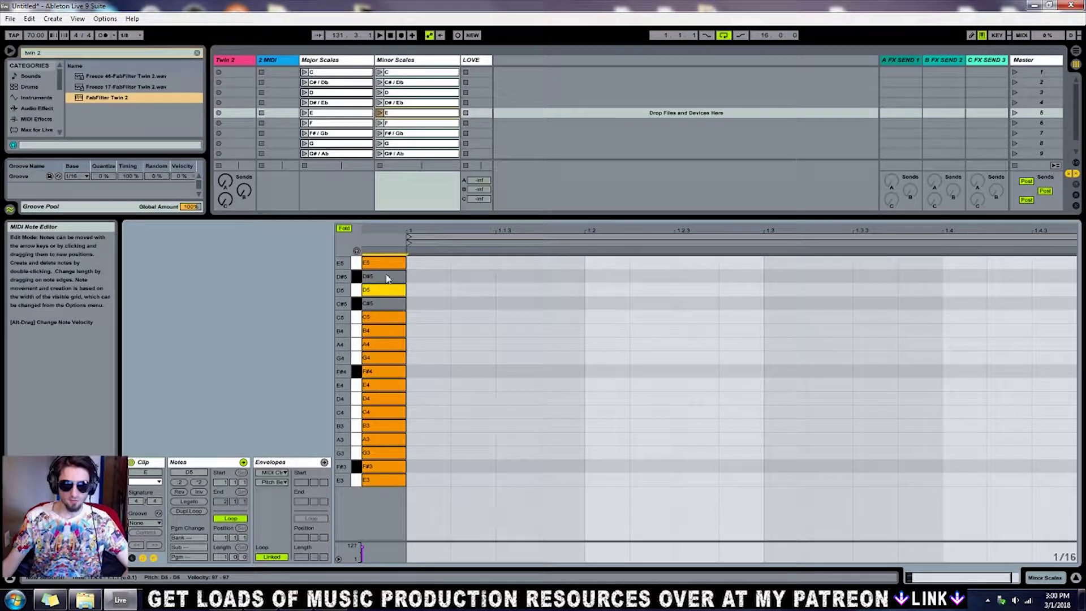
pyautogui.click(385, 268)
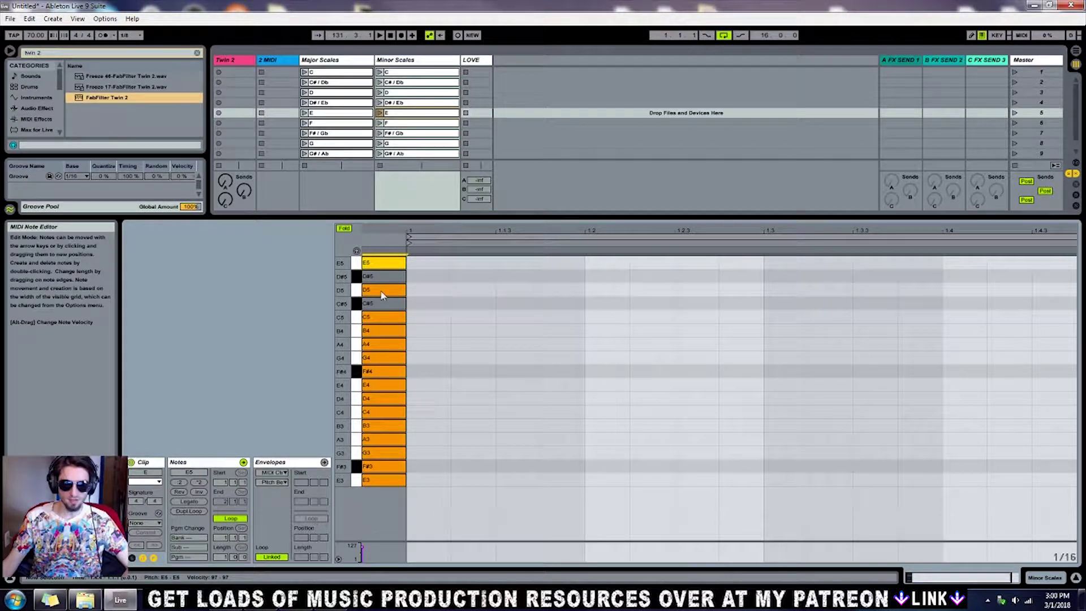
pyautogui.doubleClick(383, 277)
pyautogui.click(380, 293)
pyautogui.click(458, 292)
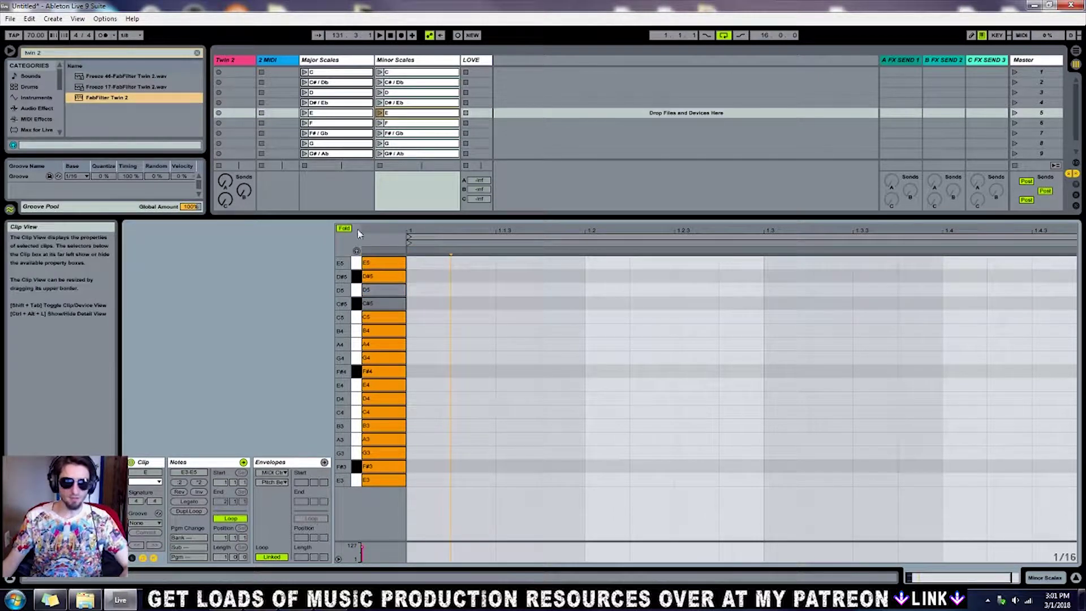
# Step: Examine the raised D#5 note with all pitches unfolded, then fold the editor again and examine the C#5 note
pyautogui.press('f')
pyautogui.scroll(6, 373, 330)
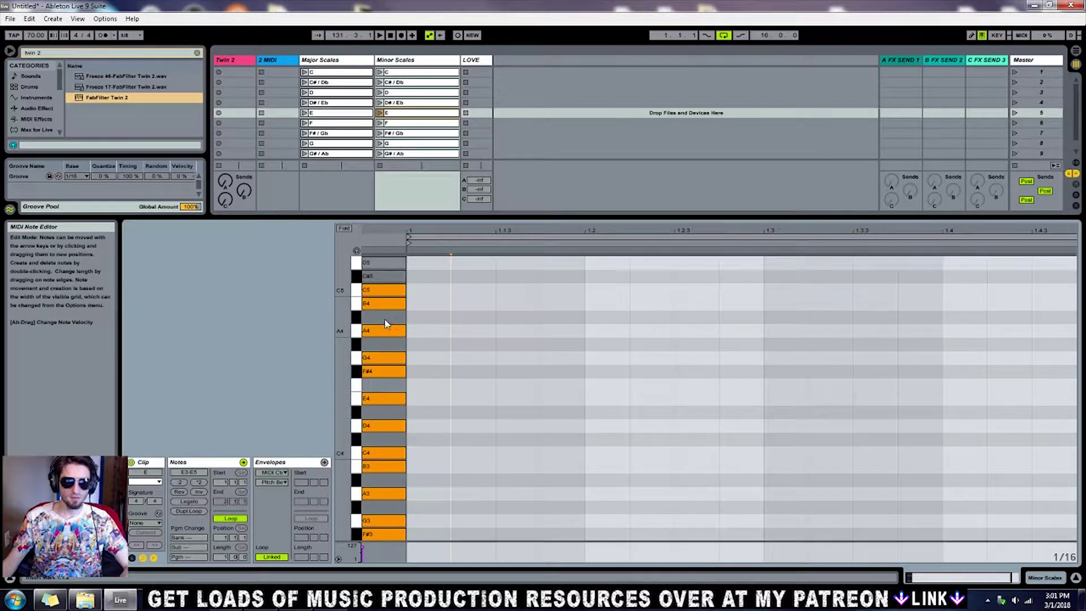
pyautogui.click(382, 344)
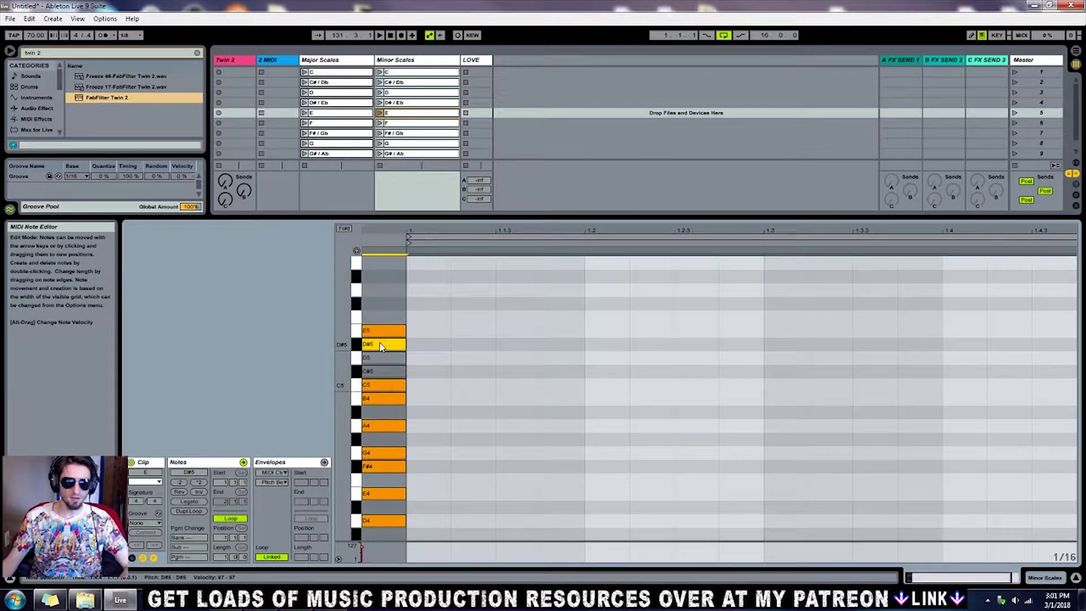
pyautogui.press('f')
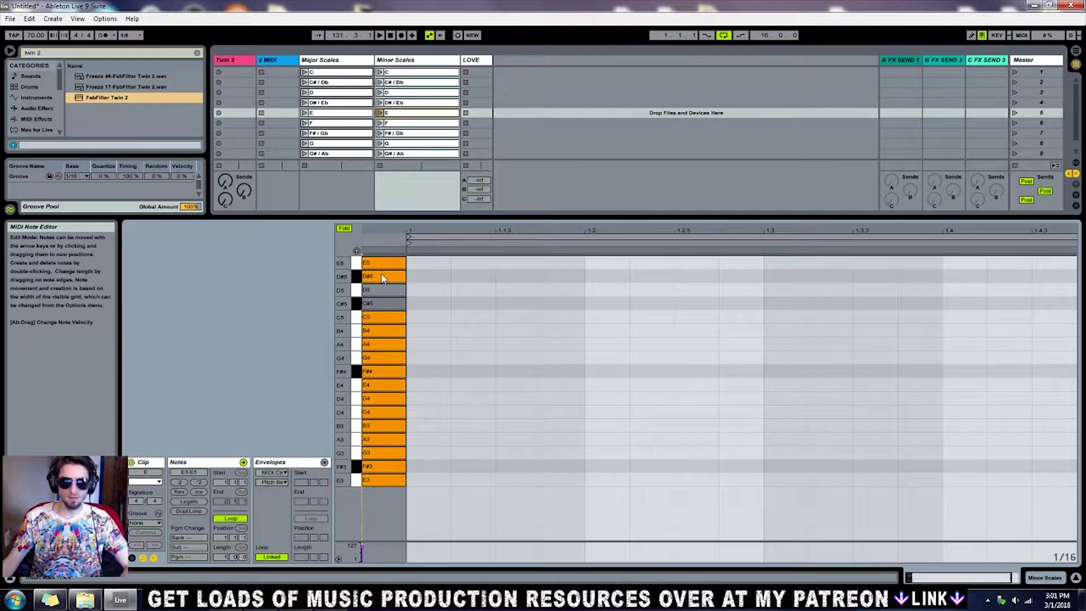
pyautogui.click(382, 304)
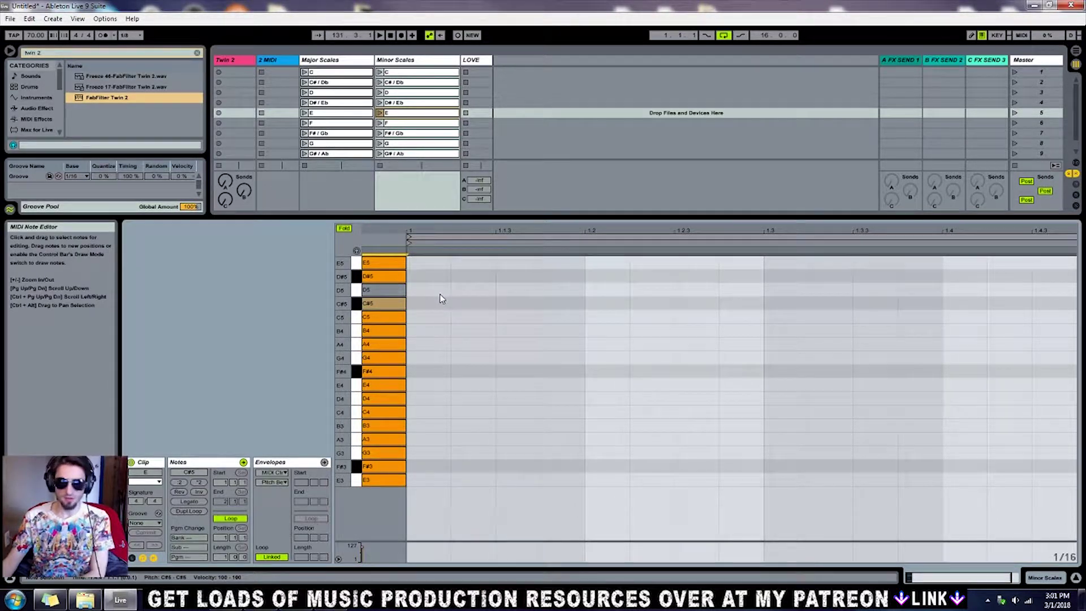
pyautogui.click(450, 306)
pyautogui.click(391, 316)
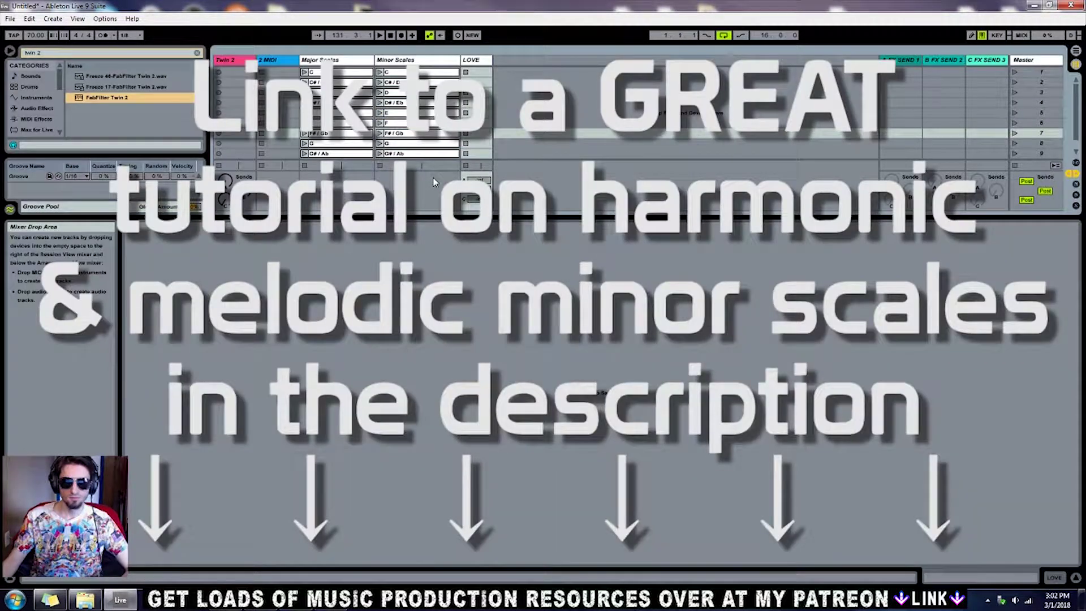
# Step: Place the B clip from the Minor Scales track at bar 1 of the Major Scales track in the Arrangement View
pyautogui.click(402, 145)
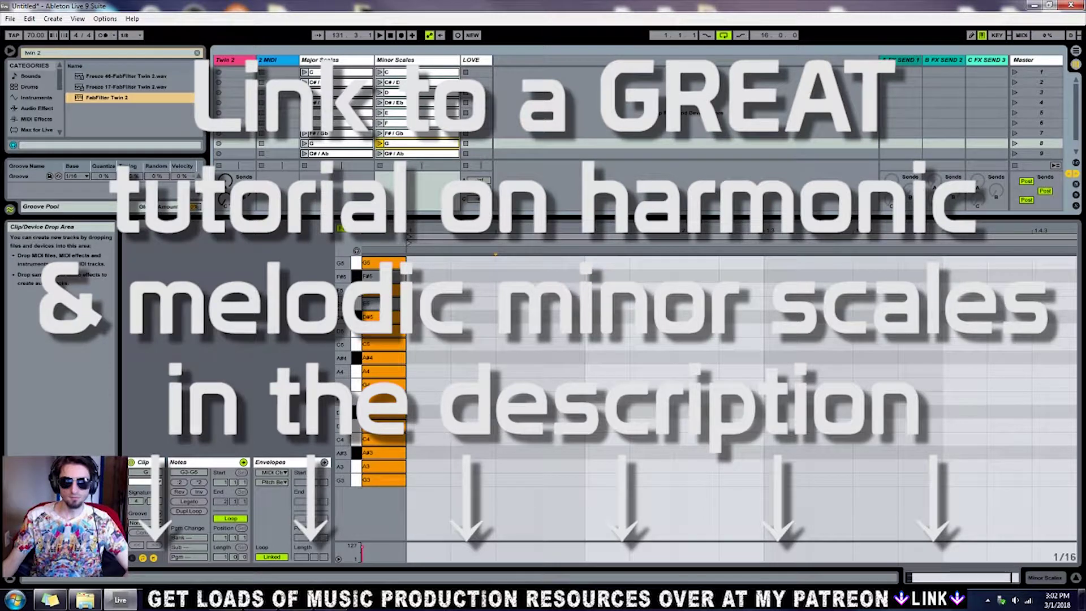
pyautogui.scroll(-2, 407, 130)
pyautogui.click(392, 153)
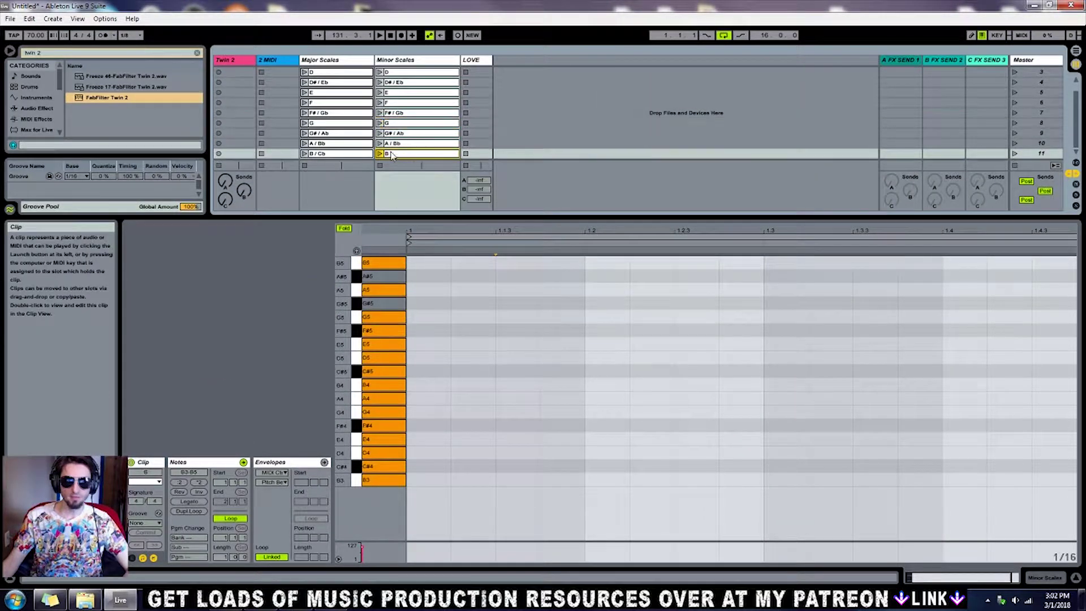
pyautogui.moveTo(415, 171); pyautogui.dragTo(224, 167)
pyautogui.press('Tab')
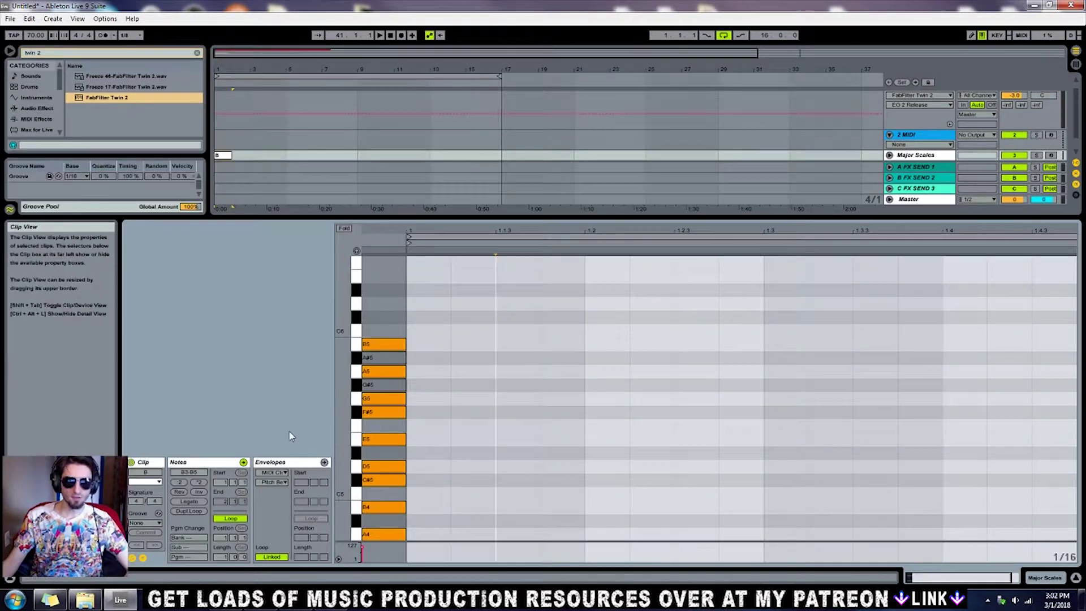
pyautogui.scroll(-3, 430, 373)
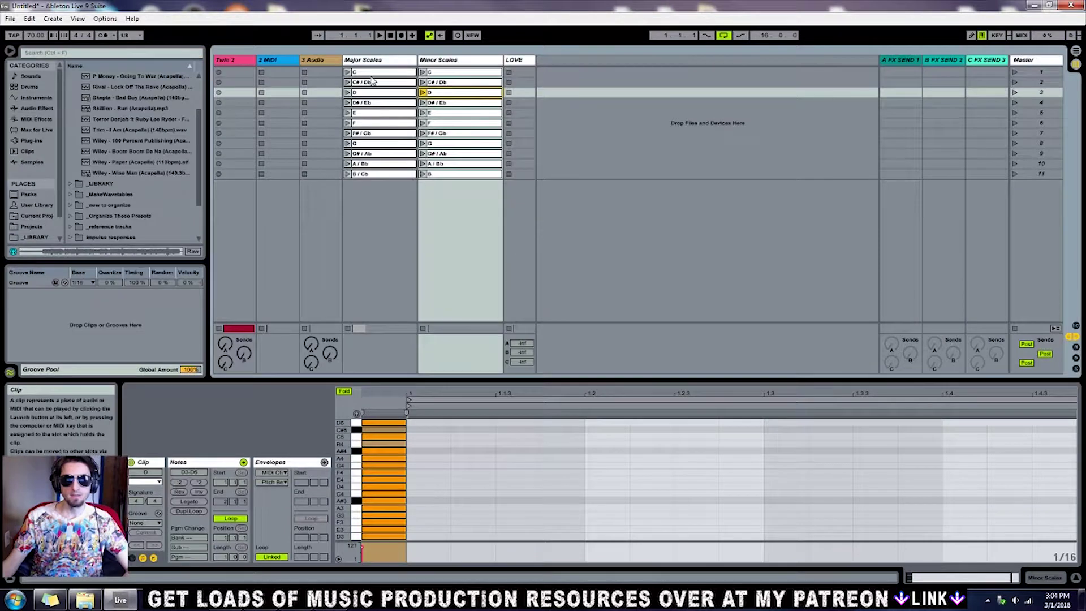
# Step: Compare the note layouts of the C and F clips in both scale tracks, and view the A / Bb major clip
pyautogui.click(372, 73)
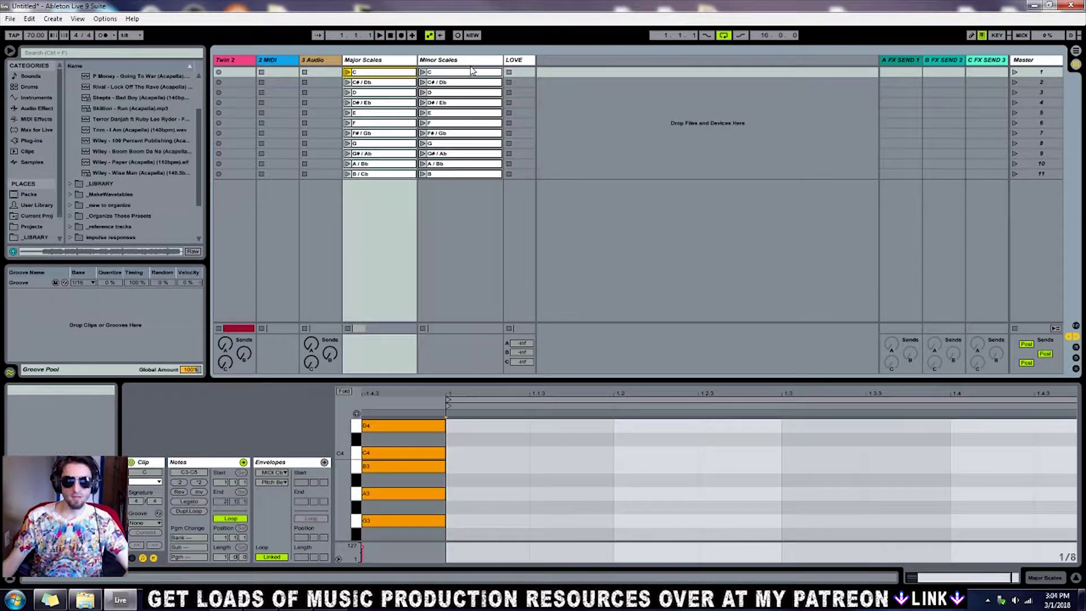
pyautogui.click(468, 73)
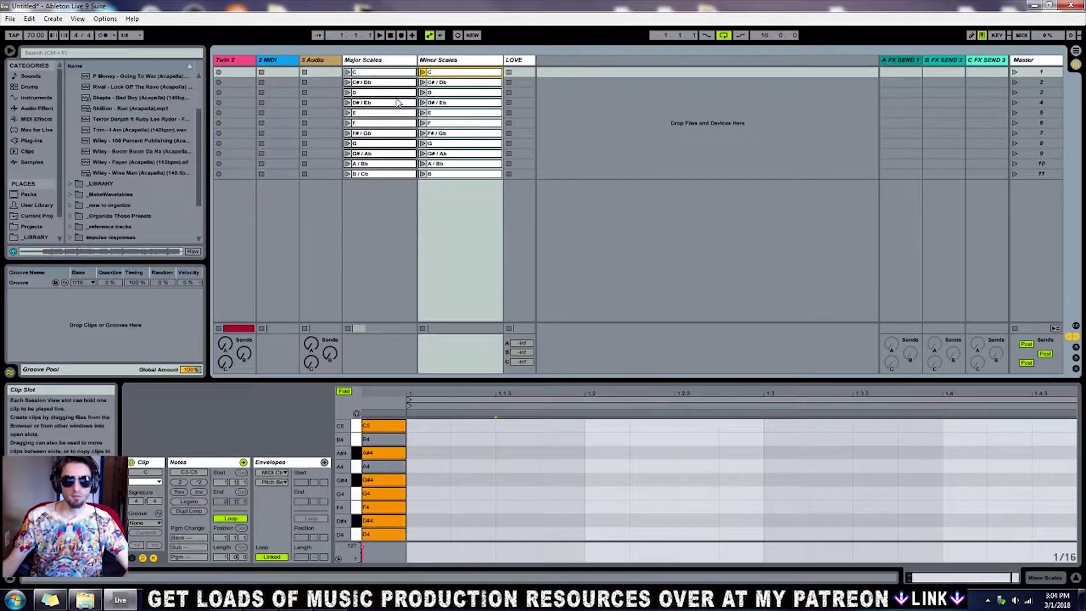
pyautogui.click(379, 124)
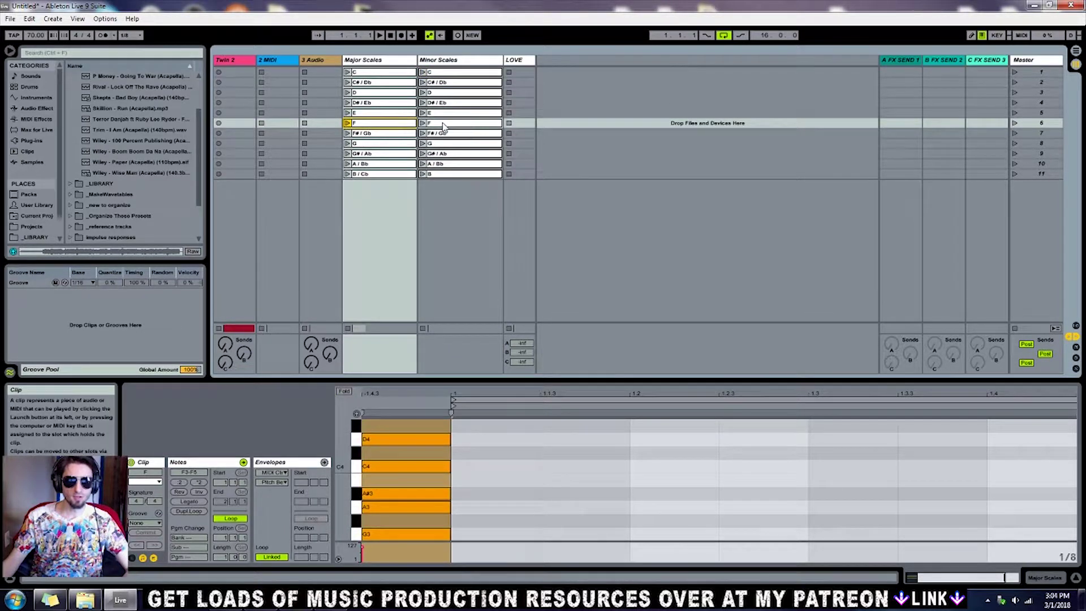
pyautogui.click(445, 124)
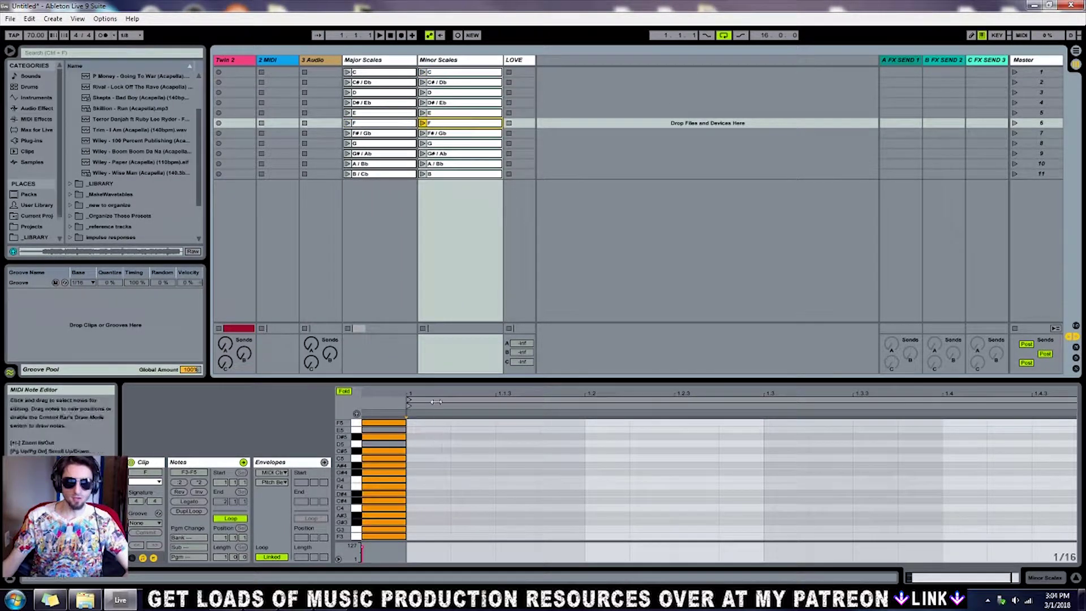
pyautogui.moveTo(430, 383); pyautogui.dragTo(431, 341)
pyautogui.click(434, 174)
pyautogui.click(388, 168)
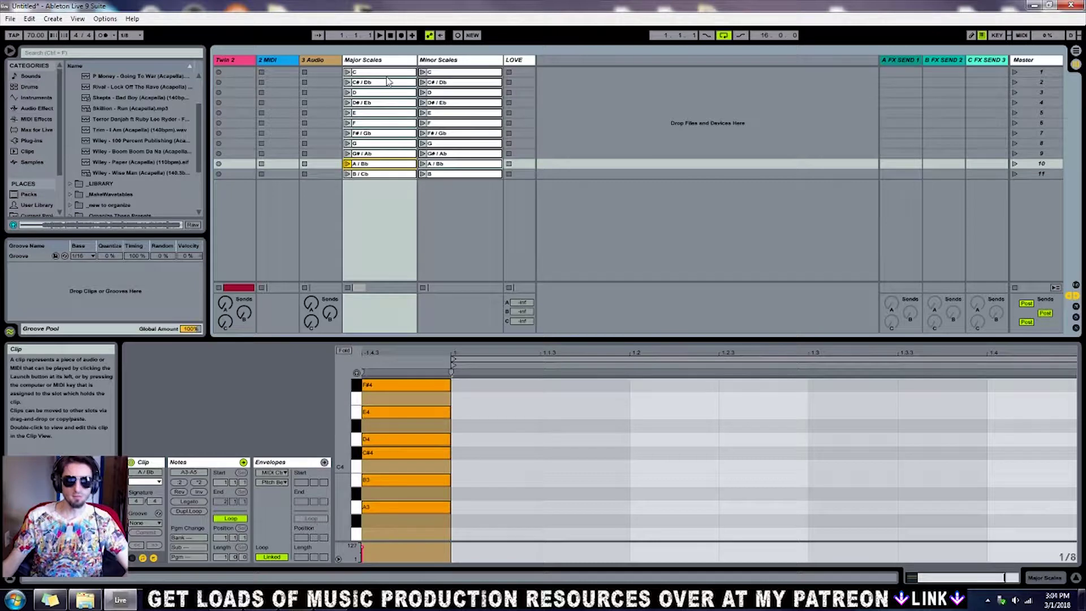
# Step: Switch to the Arrangement View and play the Twin 2 melody clip from its start
pyautogui.press('Tab')
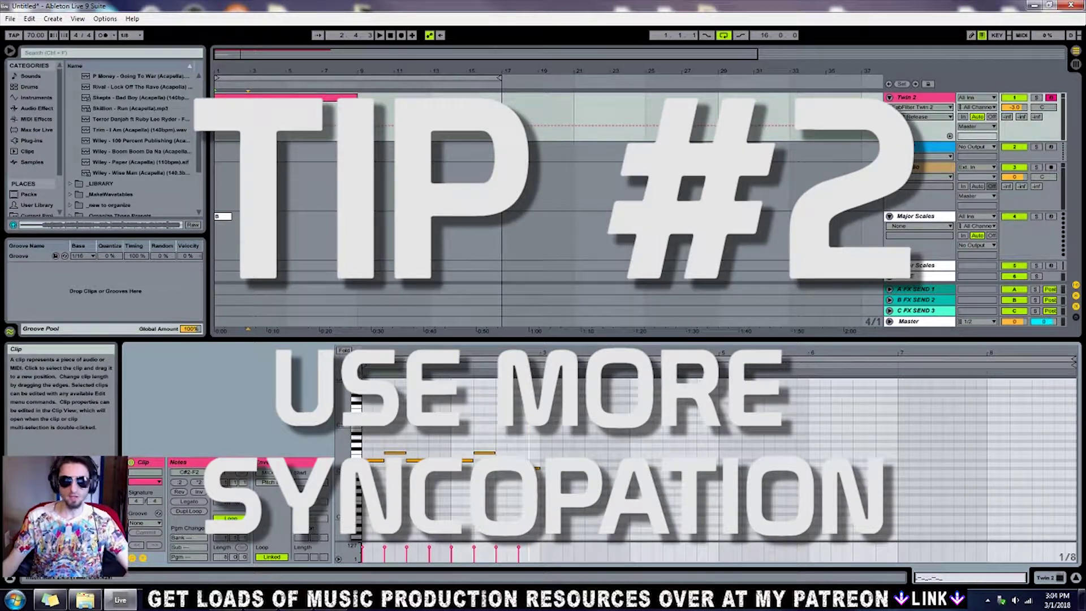
pyautogui.moveTo(349, 338)
pyautogui.mouseDown()
pyautogui.moveTo(347, 398)
pyautogui.moveTo(347, 349)
pyautogui.mouseUp()
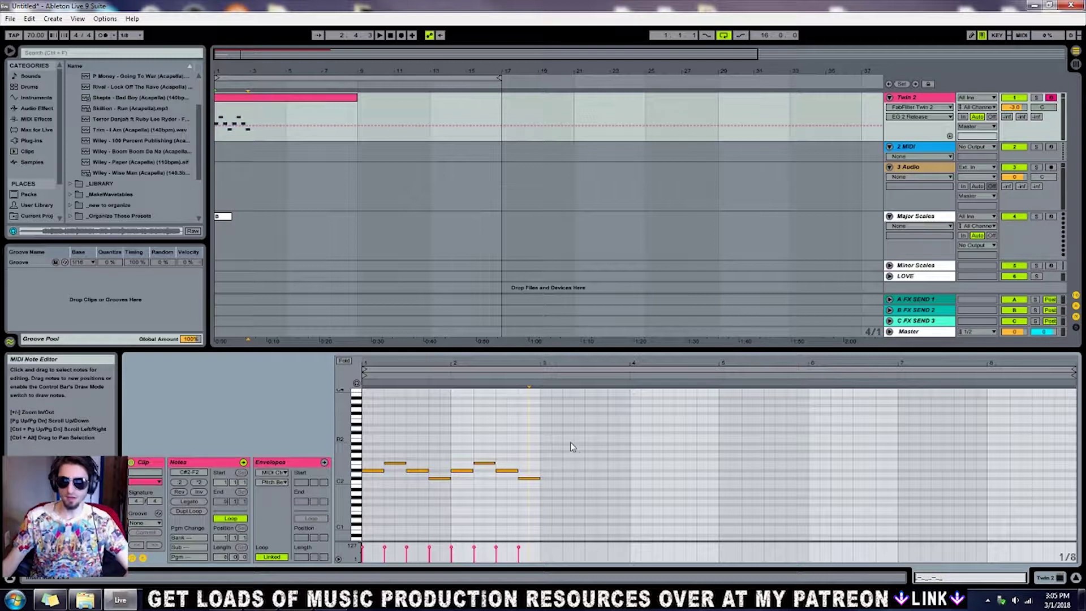
pyautogui.click(366, 427)
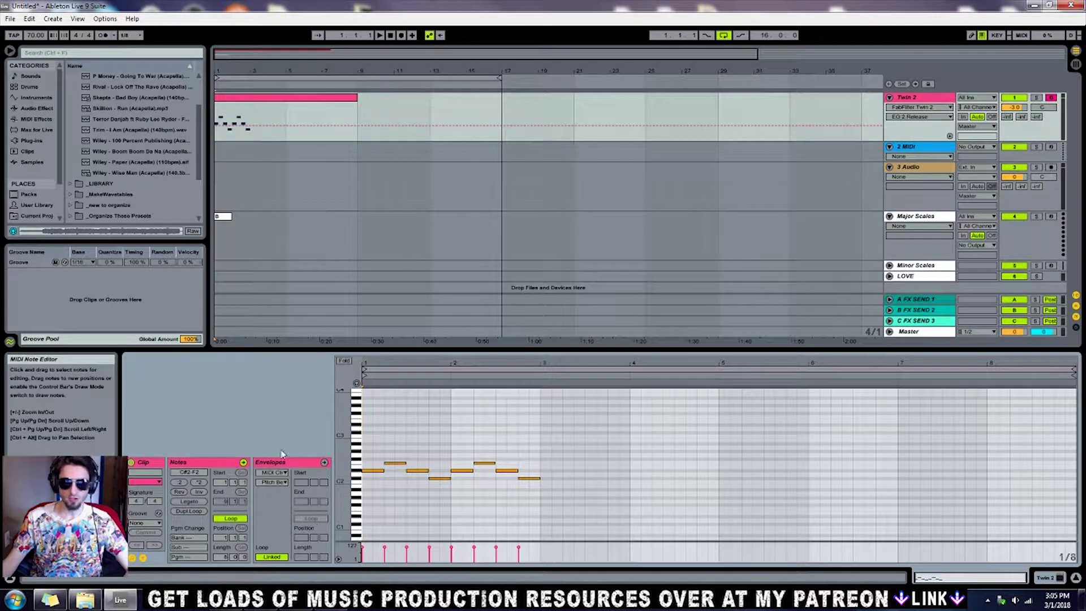
pyautogui.moveTo(481, 354); pyautogui.dragTo(429, 367)
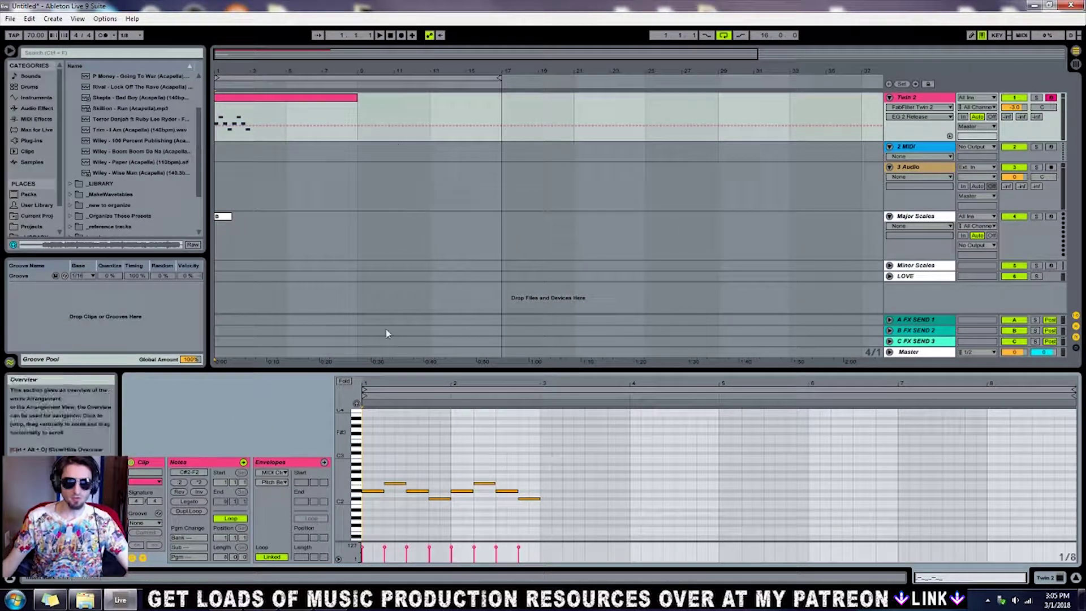
pyautogui.press('space')
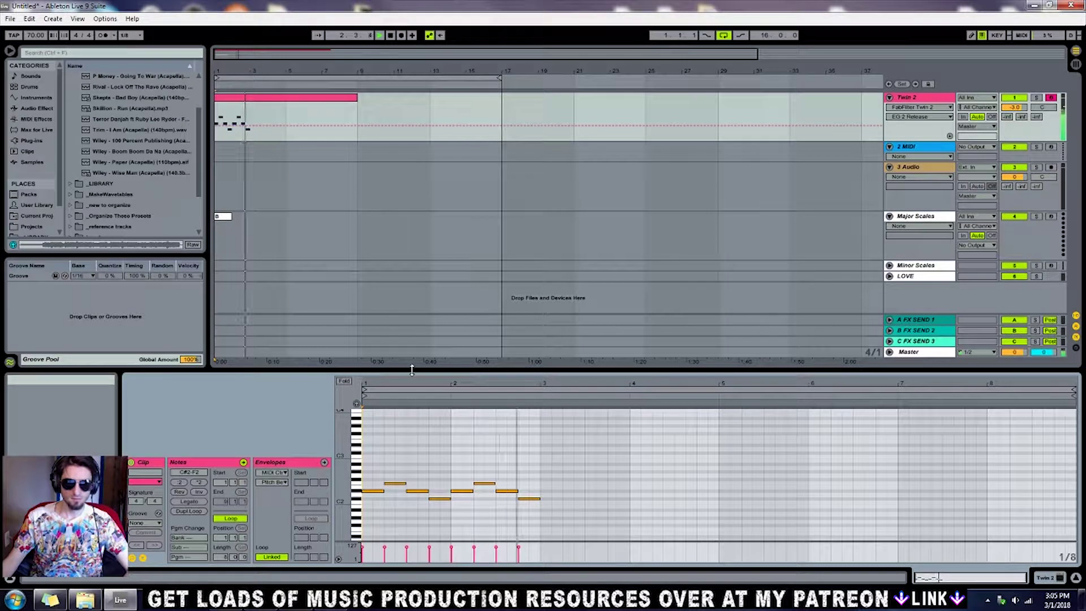
pyautogui.press('space')
# Step: Enlarge the note editor of the Twin 2 clip and set the project tempo to 100 BPM
pyautogui.moveTo(411, 370); pyautogui.dragTo(416, 290)
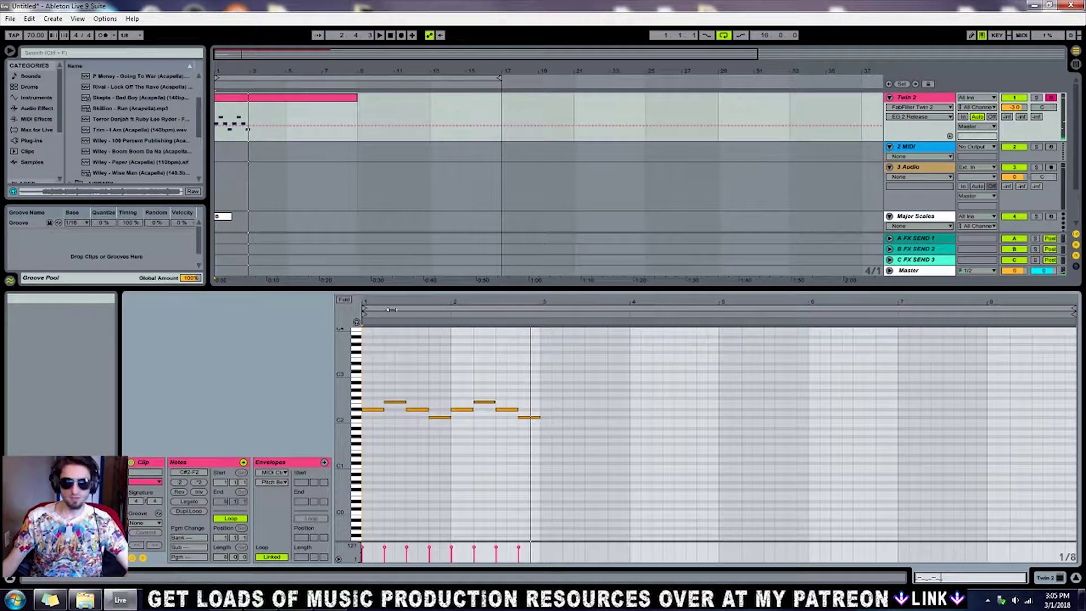
pyautogui.scroll(3, 353, 356)
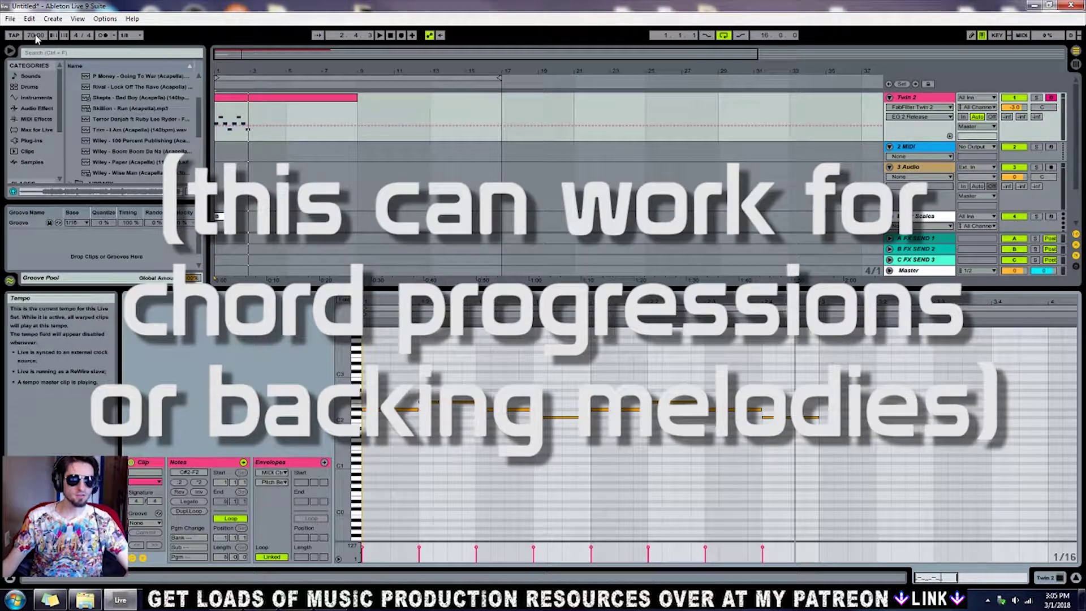
pyautogui.moveTo(32, 37); pyautogui.dragTo(32, 26)
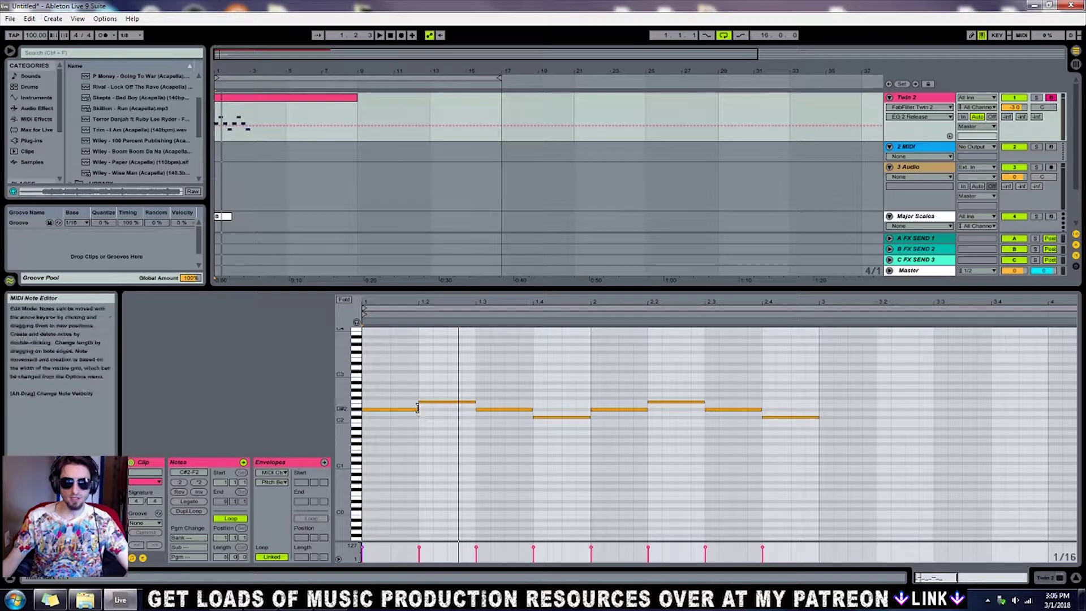
# Step: Shorten the first D#2 note to three sixteenths and place the F2 note directly after it, shortened to the same length
pyautogui.moveTo(418, 408); pyautogui.dragTo(406, 406)
pyautogui.click(429, 403)
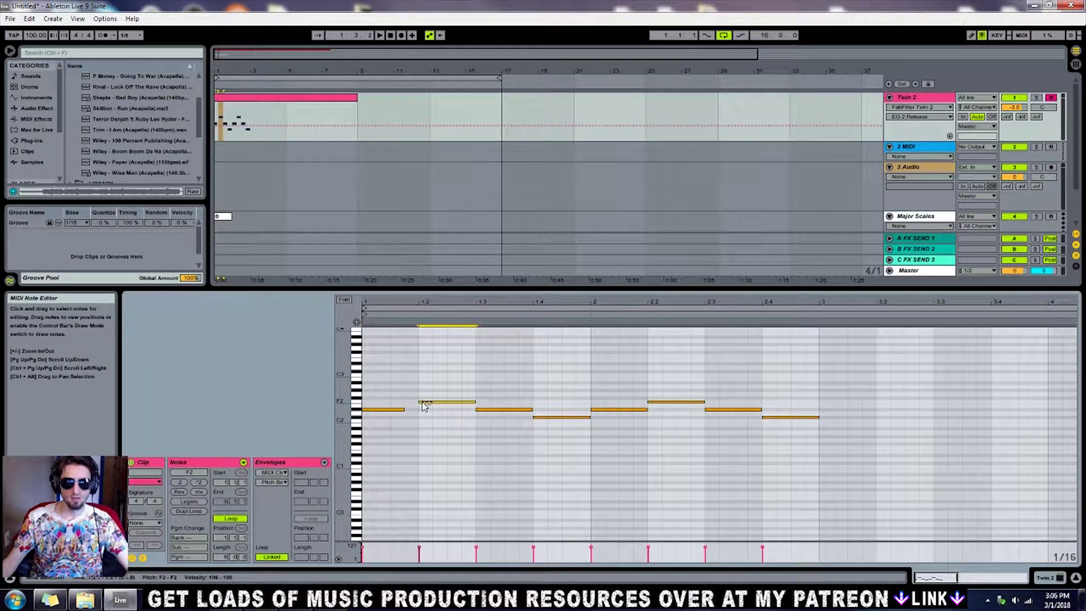
pyautogui.press('Left')
pyautogui.click(484, 411)
pyautogui.click(421, 402)
pyautogui.moveTo(461, 402); pyautogui.dragTo(448, 402)
# Step: Move the third note to directly after the F2 note, extend it to beat 1.4 and play the syncopated melody
pyautogui.click(486, 412)
pyautogui.press('Left')
pyautogui.press('Left')
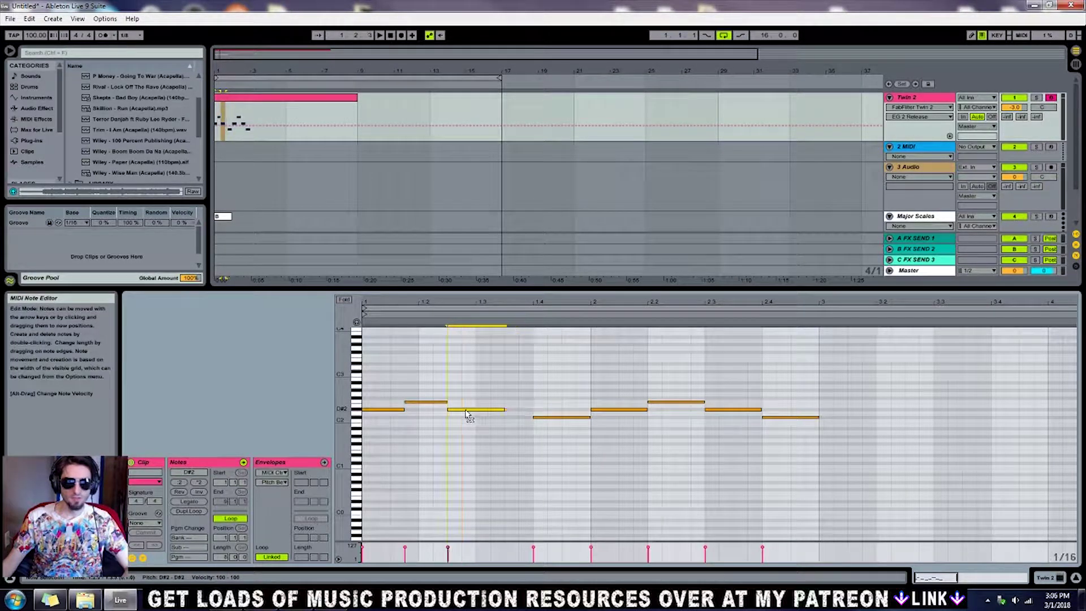
pyautogui.moveTo(503, 409); pyautogui.dragTo(532, 409)
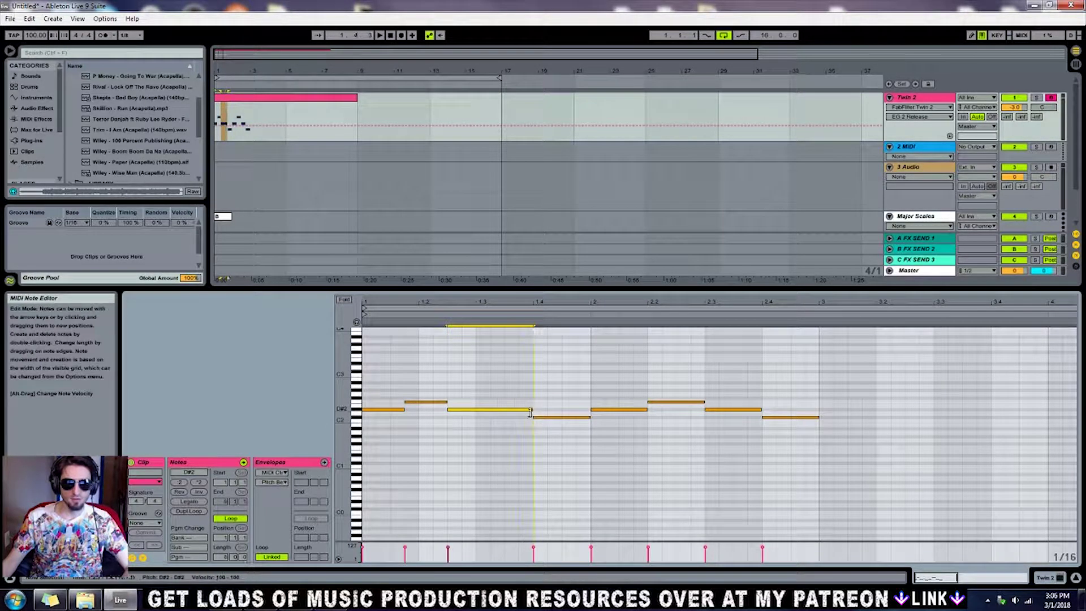
pyautogui.click(527, 394)
pyautogui.press('space')
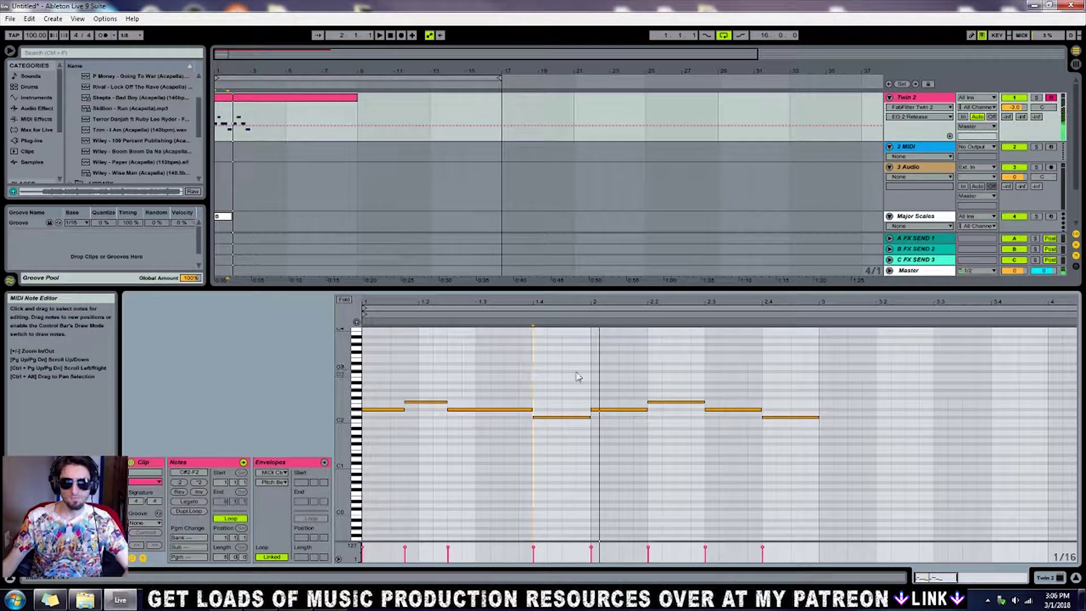
# Step: Undo the syncopated timing edits made to the opening notes of the Twin 2 melody
pyautogui.moveTo(516, 410); pyautogui.dragTo(570, 415)
pyautogui.hotkey('ctrl', 'z')
pyautogui.hotkey('ctrl', 'z')
pyautogui.hotkey('ctrl', 'z')
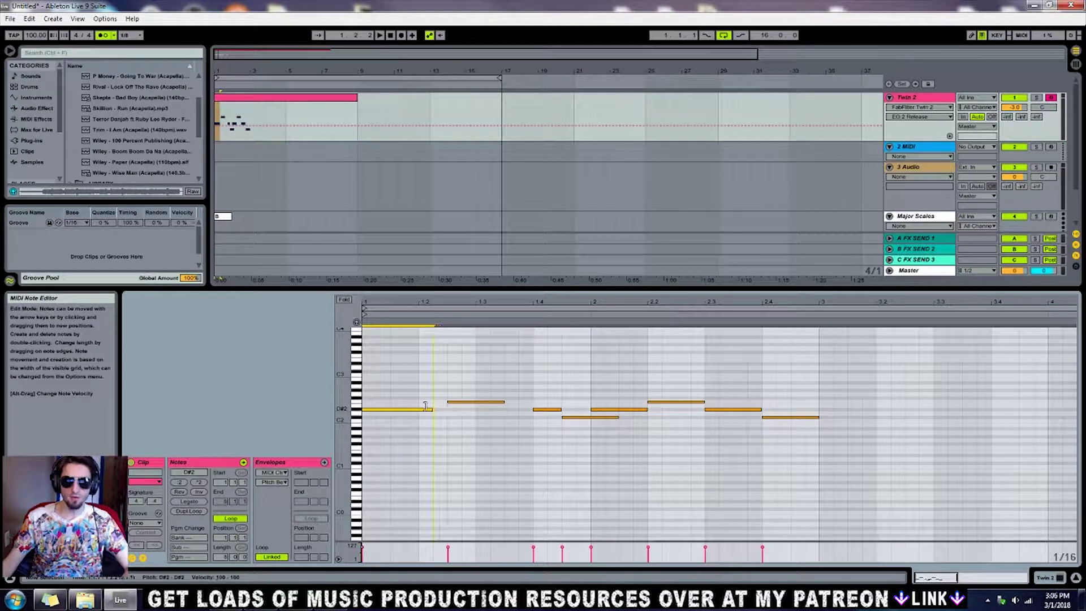
# Step: Extend the first D#2 note to 1.2.3 and place the one-beat F2 note directly after it
pyautogui.moveTo(447, 409)
pyautogui.mouseDown()
pyautogui.moveTo(418, 409)
pyautogui.moveTo(461, 402)
pyautogui.mouseUp()
pyautogui.press('space')
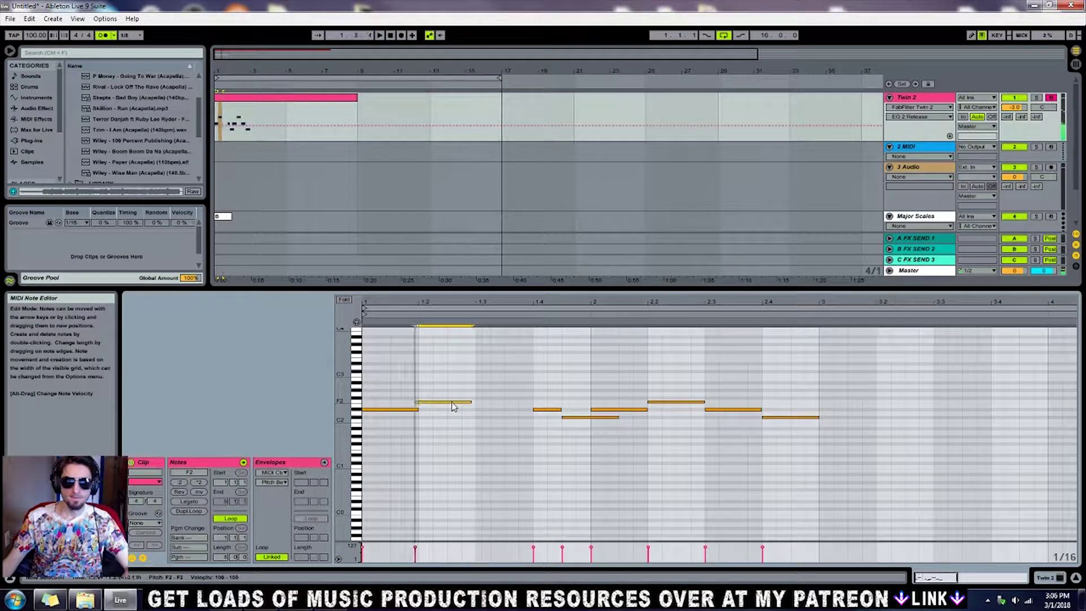
pyautogui.moveTo(453, 406)
pyautogui.mouseDown()
pyautogui.moveTo(482, 407)
pyautogui.moveTo(447, 409)
pyautogui.mouseUp()
# Step: Place the third note at 1.3.3, lasting one beat, and shorten the following C#2 note to end at bar 2
pyautogui.moveTo(555, 411); pyautogui.dragTo(523, 411)
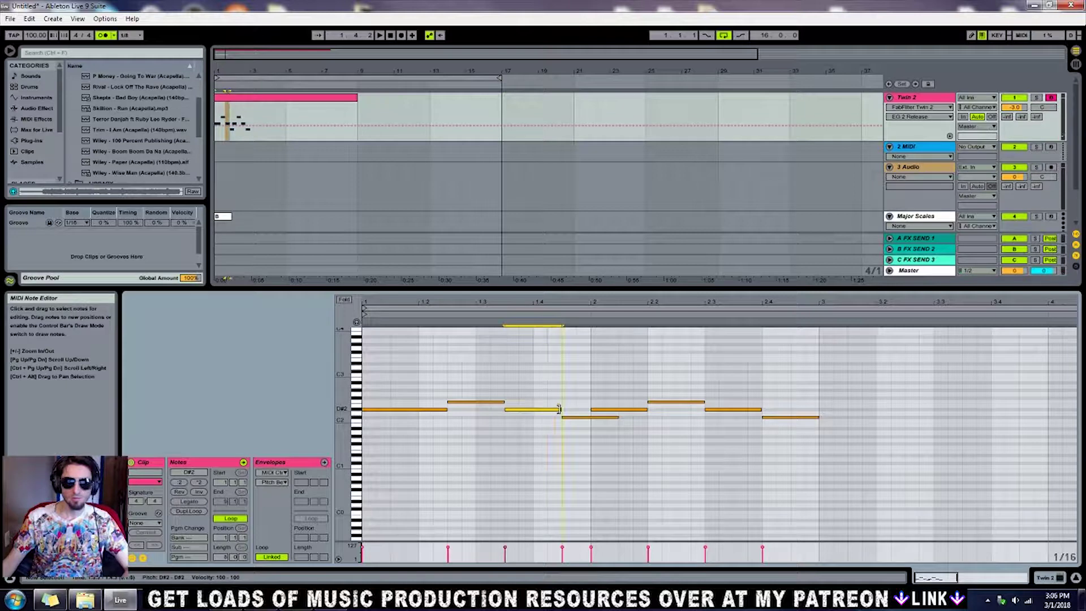
pyautogui.moveTo(618, 417); pyautogui.dragTo(588, 417)
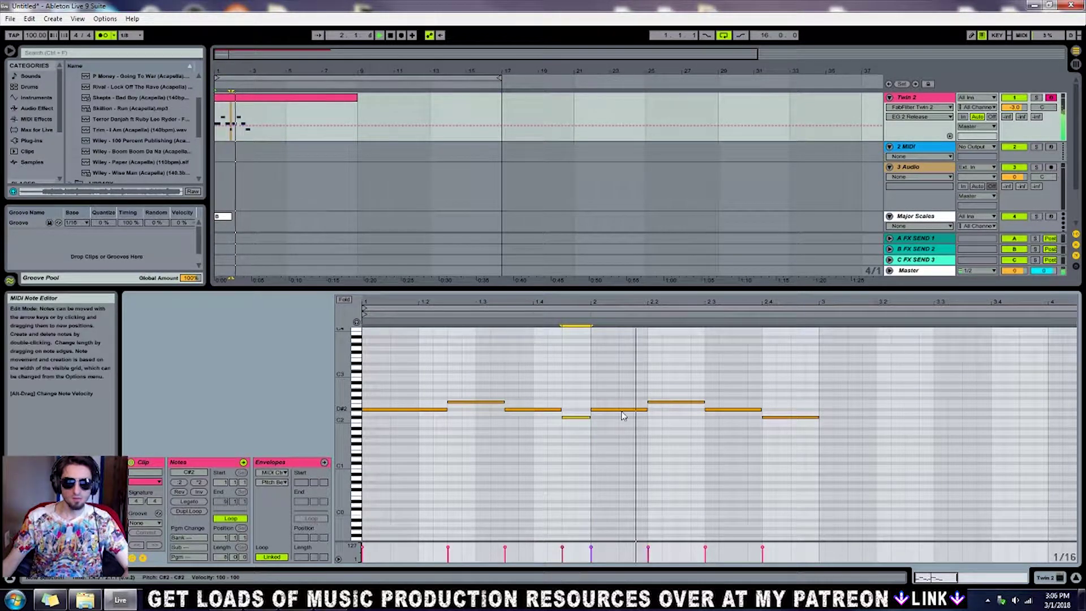
pyautogui.press('space')
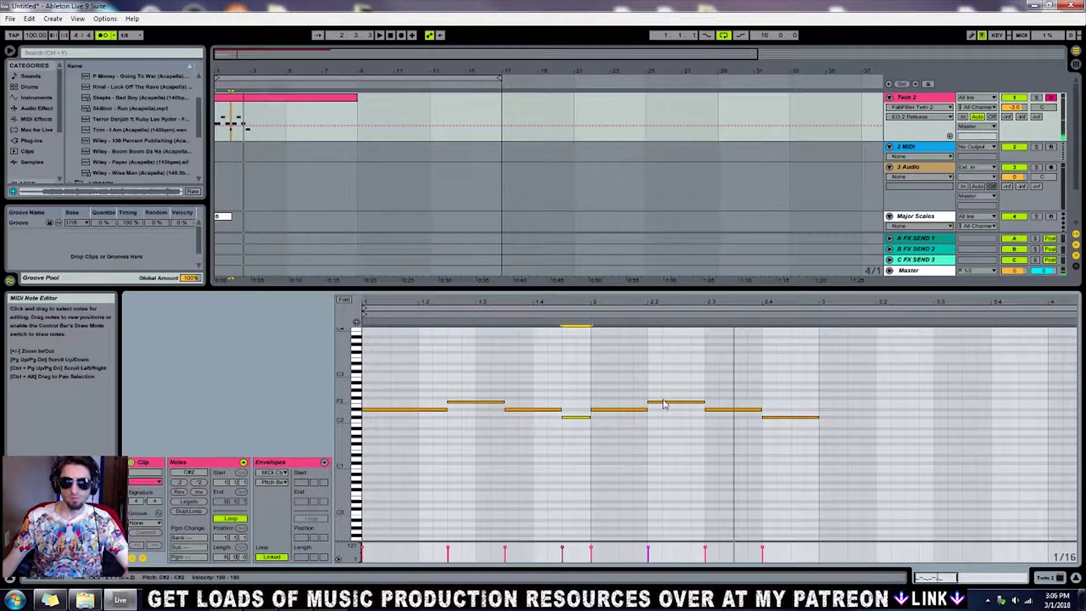
# Step: Extend the D#2 note at bar 2 to 2.2.3 and place the F2 note directly after it, shortened to end at 2.3
pyautogui.moveTo(647, 409); pyautogui.dragTo(705, 403)
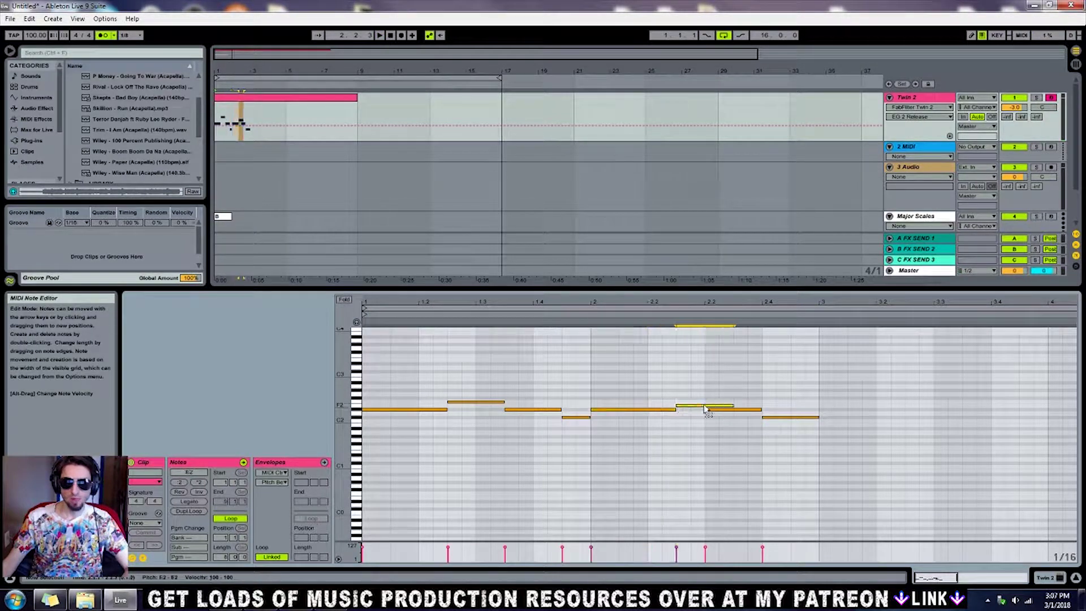
pyautogui.click(736, 406)
pyautogui.moveTo(733, 402)
pyautogui.mouseDown()
pyautogui.moveTo(707, 402)
pyautogui.moveTo(729, 410)
pyautogui.mouseUp()
# Step: Follow a shortened D#2 at 2.3 with a new eighth-length F2 note at 2.3.3 and play the syncopated melody
pyautogui.doubleClick(748, 402)
pyautogui.click(790, 369)
pyautogui.press('space')
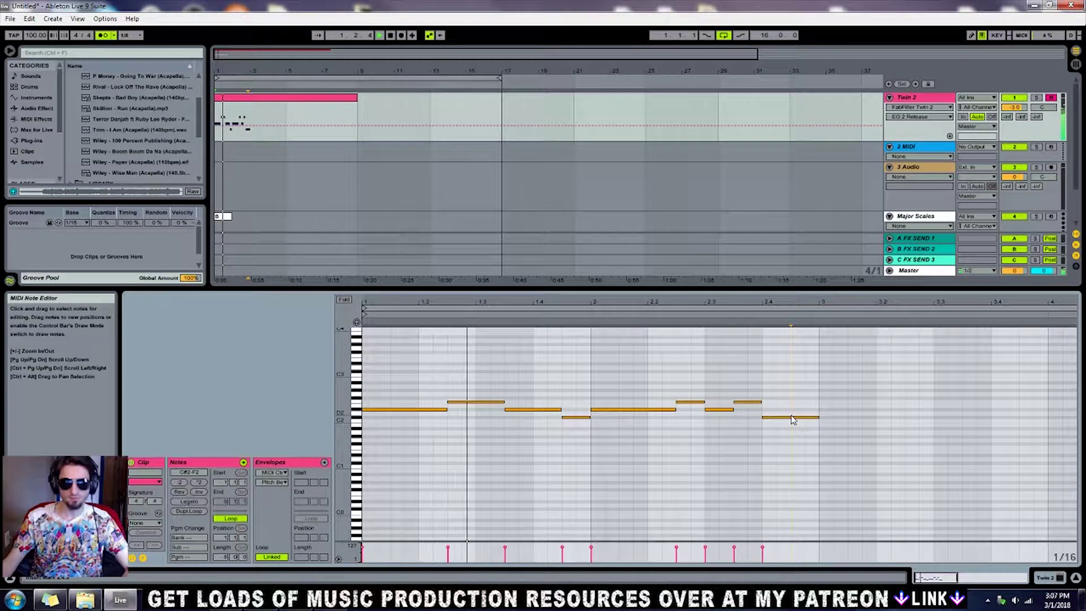
# Step: Stop playback and reduce the melody to its first note, shortened to one beat and set to C2
pyautogui.press('space')
pyautogui.click(106, 36)
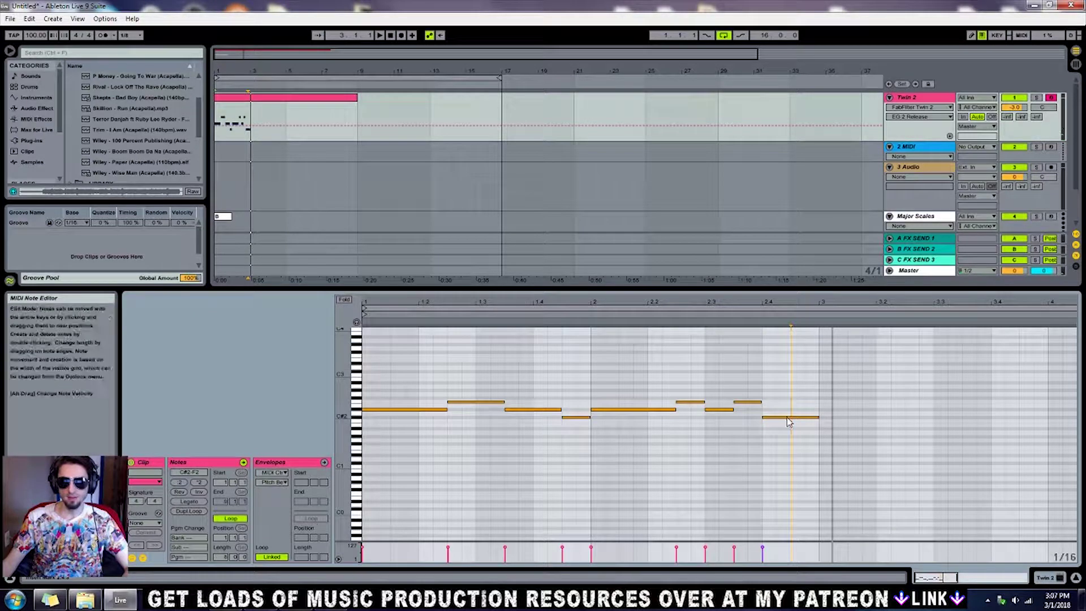
pyautogui.click(753, 402)
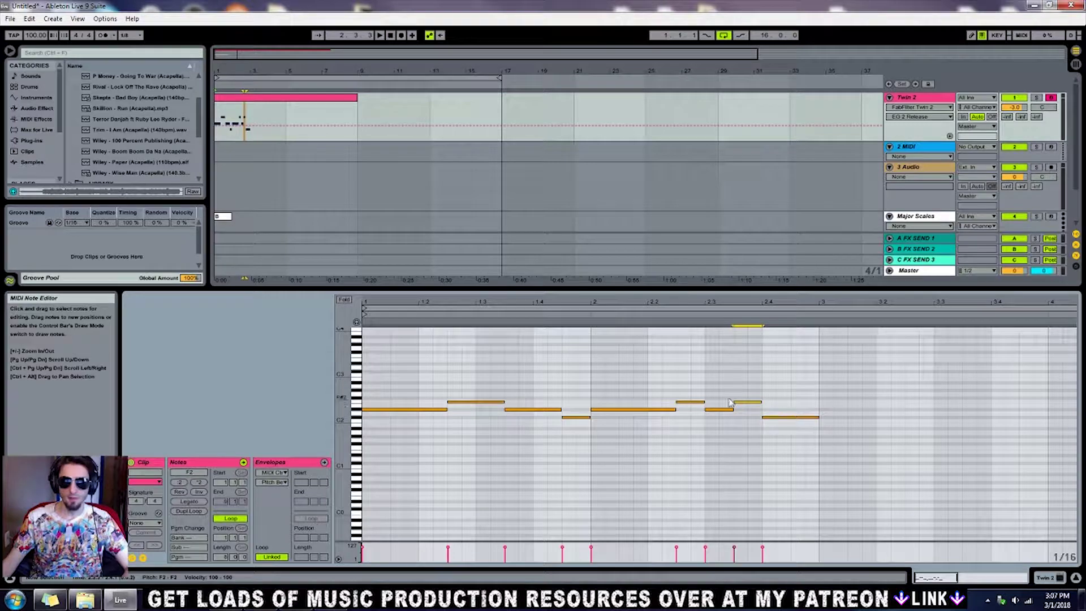
pyautogui.hotkey('ctrl', 'z')
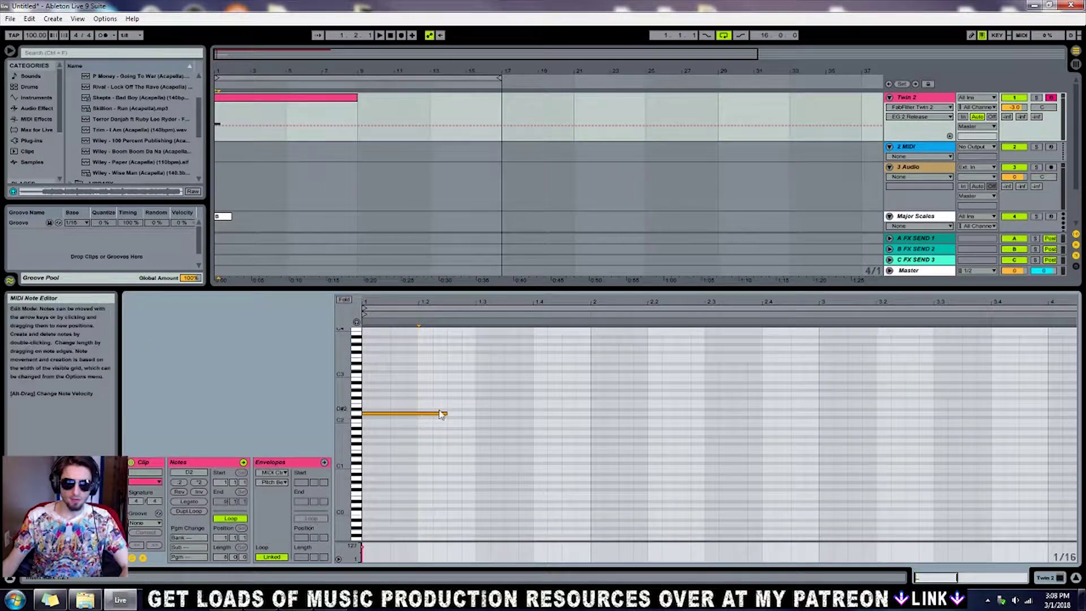
pyautogui.moveTo(447, 415); pyautogui.dragTo(372, 424)
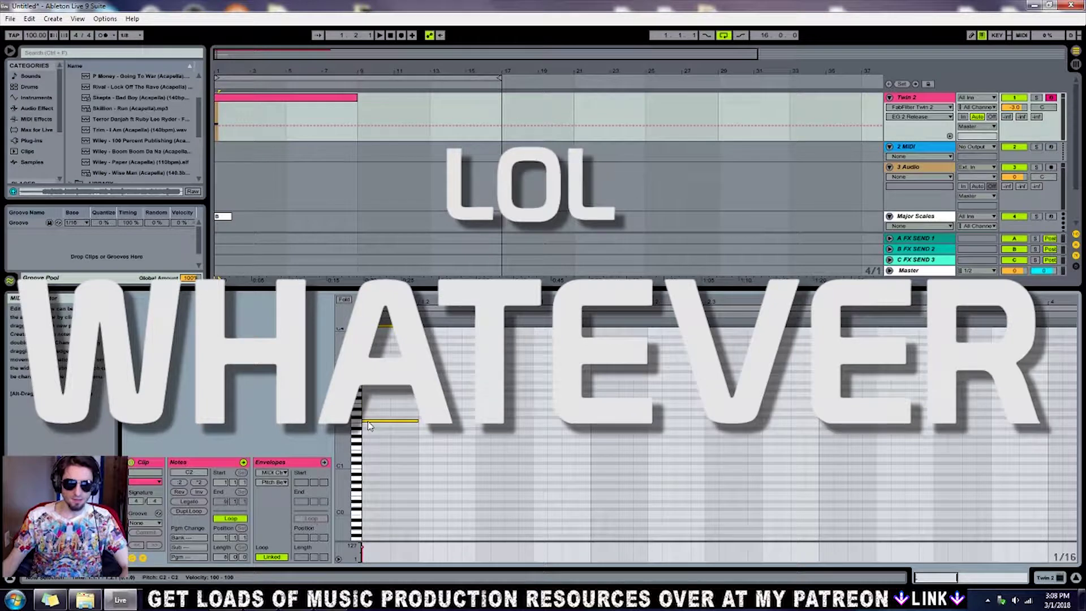
# Step: Stack copies of the C2 note above it at F2 and G2, five and seven semitones from the root
pyautogui.moveTo(368, 425); pyautogui.dragTo(369, 403)
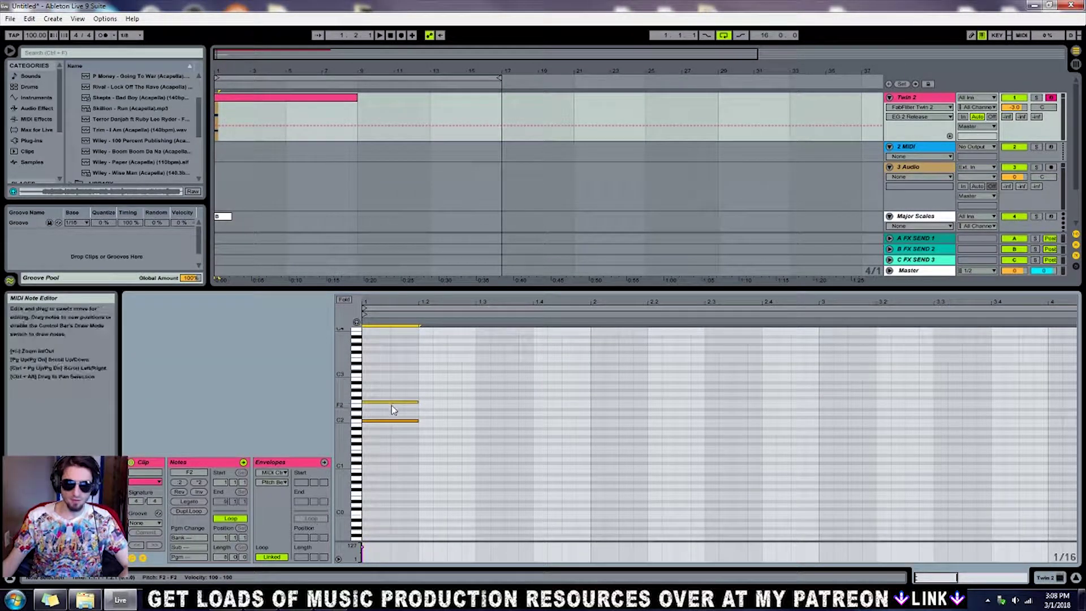
pyautogui.press('Up')
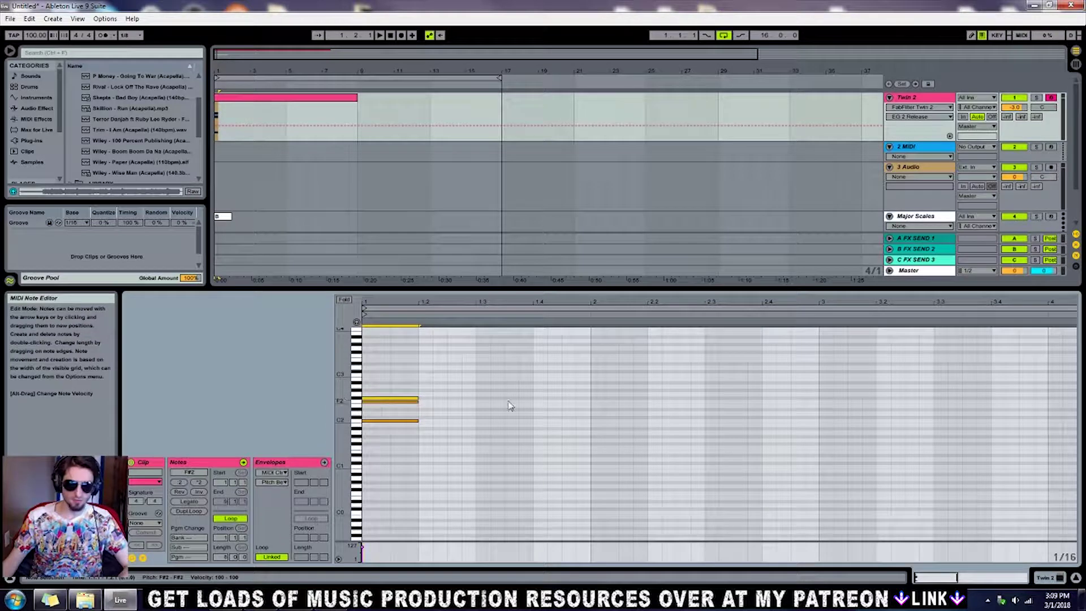
pyautogui.press('Up')
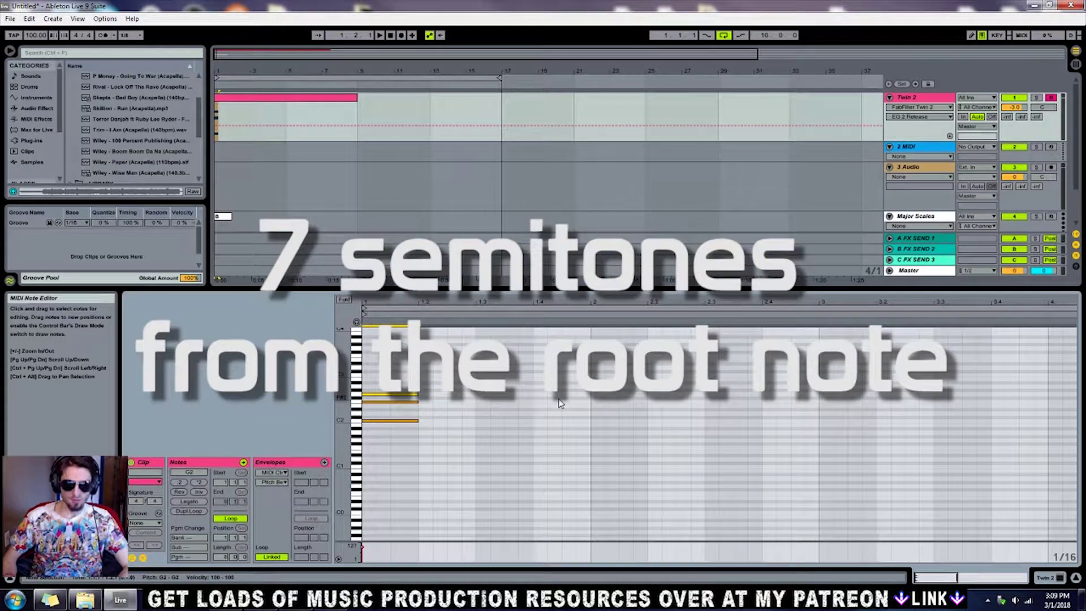
# Step: Try stacking a further copy of the G2 note at C3, an octave above the root
pyautogui.press('Up')
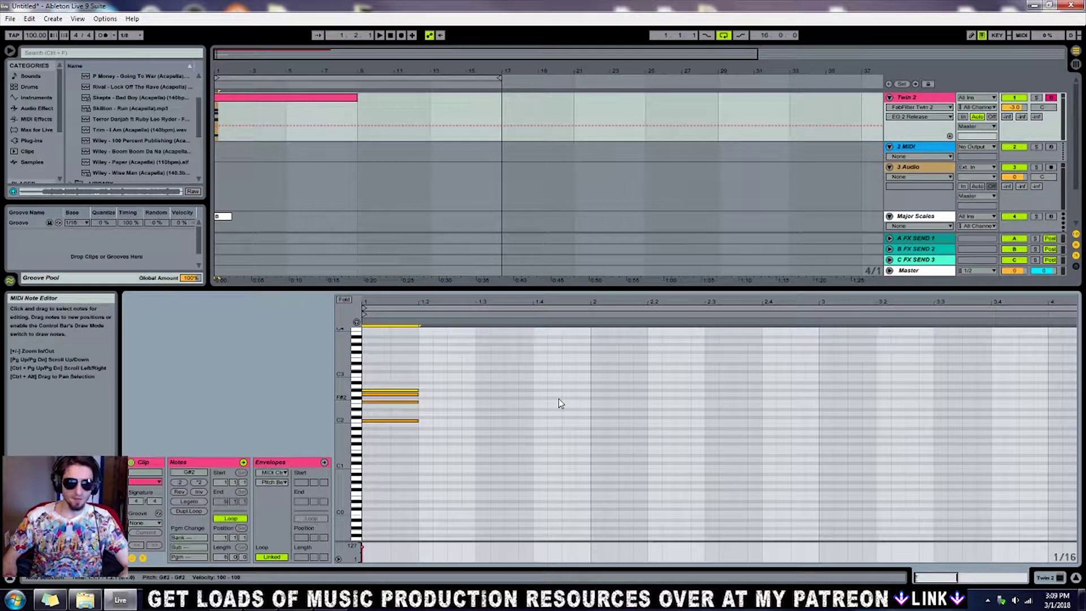
pyautogui.press('Up')
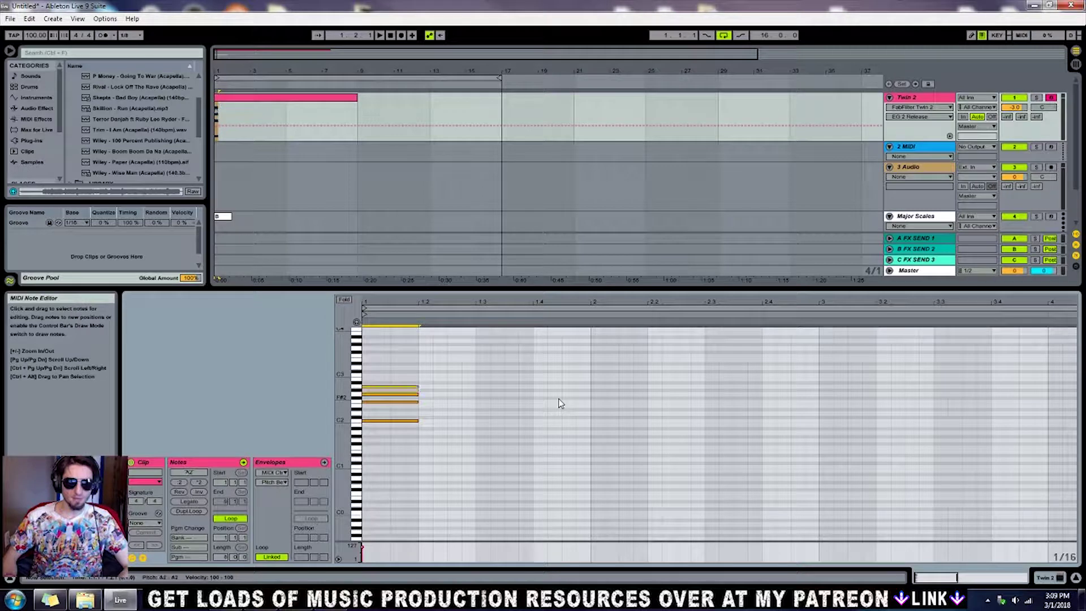
pyautogui.press('Up')
pyautogui.press('Up')
pyautogui.press('Up')
pyautogui.press('Down')
pyautogui.press('Down')
pyautogui.press('Down')
pyautogui.press('Down')
pyautogui.press('Down')
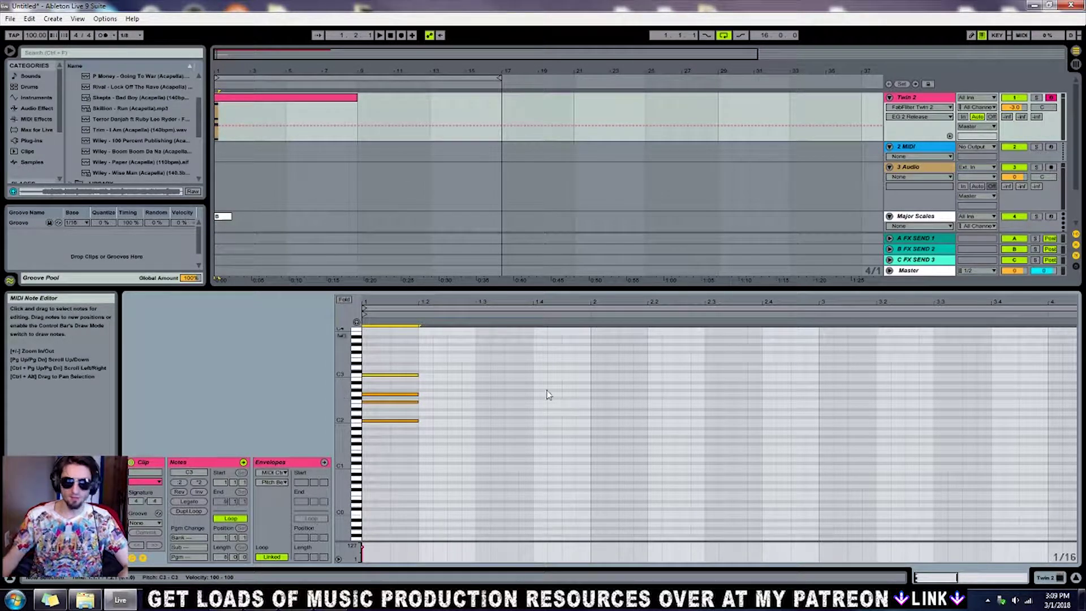
pyautogui.click(435, 382)
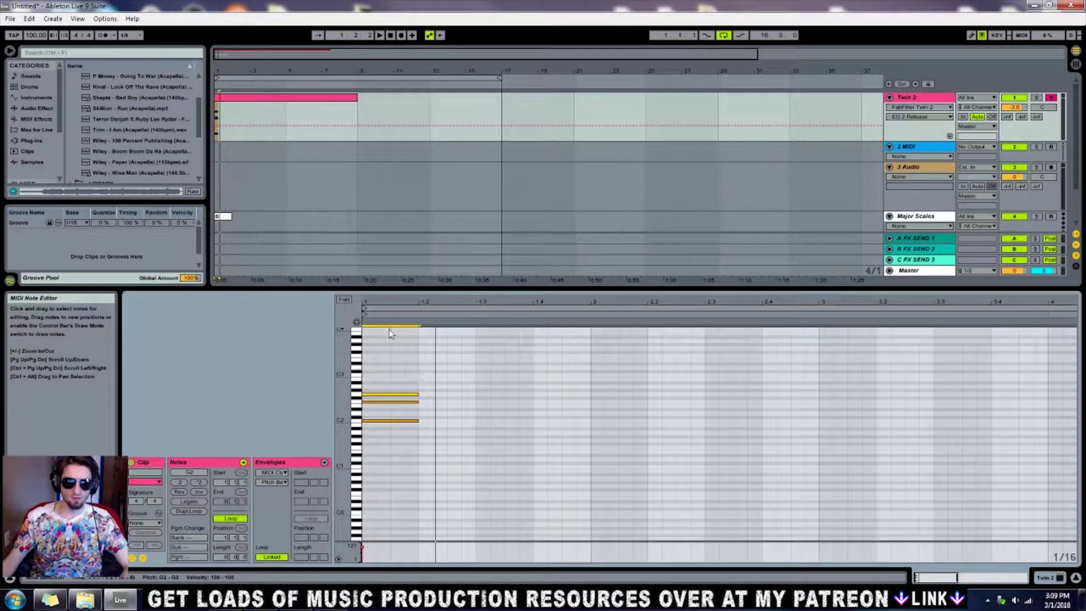
# Step: Spread the stacked notes out by moving F2 to beat 1.2 and G2 to beat 1.4
pyautogui.click(427, 401)
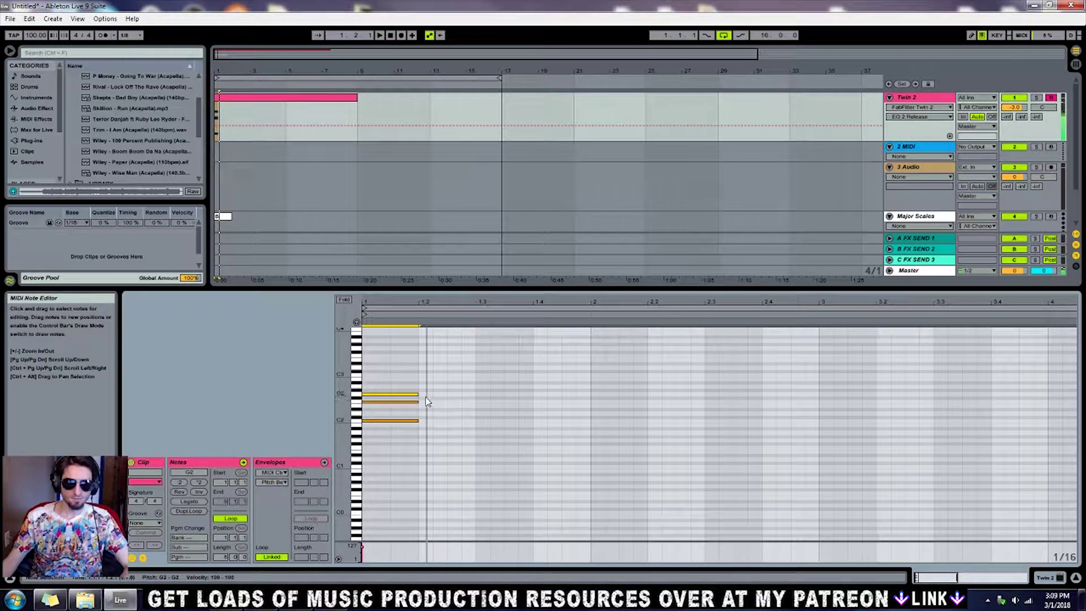
pyautogui.doubleClick(444, 414)
pyautogui.moveTo(444, 414); pyautogui.dragTo(454, 407)
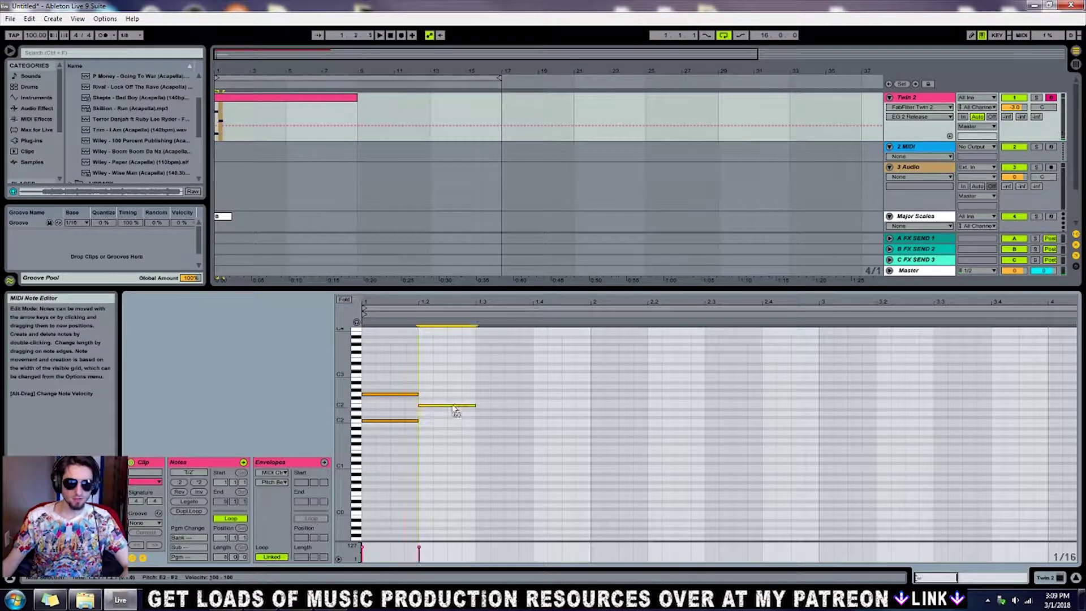
pyautogui.press('Up')
pyautogui.doubleClick(407, 394)
pyautogui.doubleClick(530, 399)
pyautogui.moveTo(532, 403); pyautogui.dragTo(576, 399)
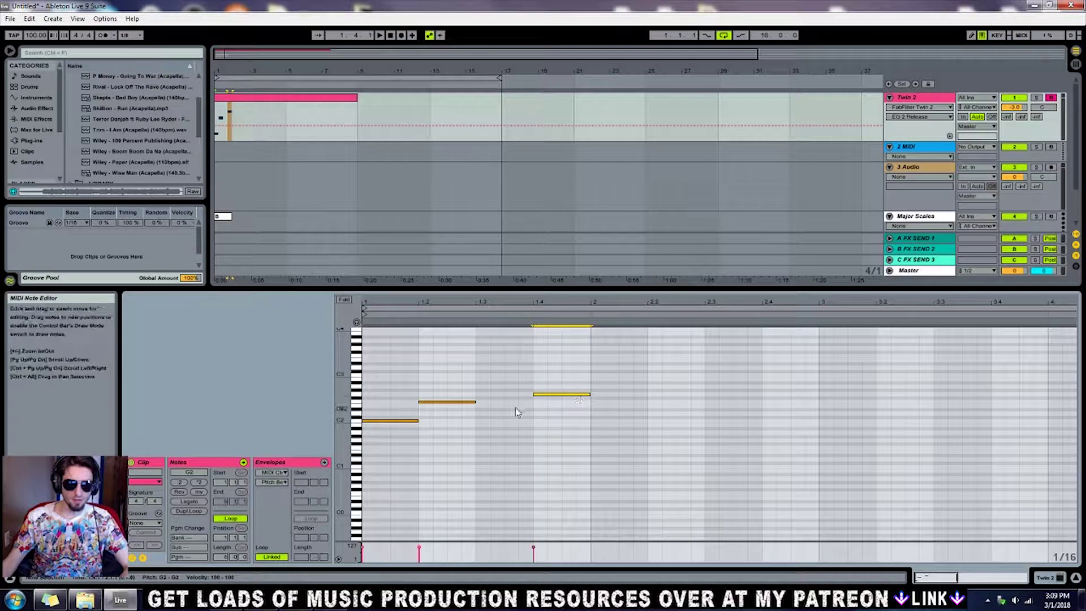
# Step: Add a one-beat C2 note at beat 1.3 and play the four-note melody
pyautogui.doubleClick(481, 420)
pyautogui.click(404, 420)
pyautogui.click(431, 402)
pyautogui.click(492, 421)
pyautogui.click(560, 395)
pyautogui.click(364, 349)
pyautogui.press('space')
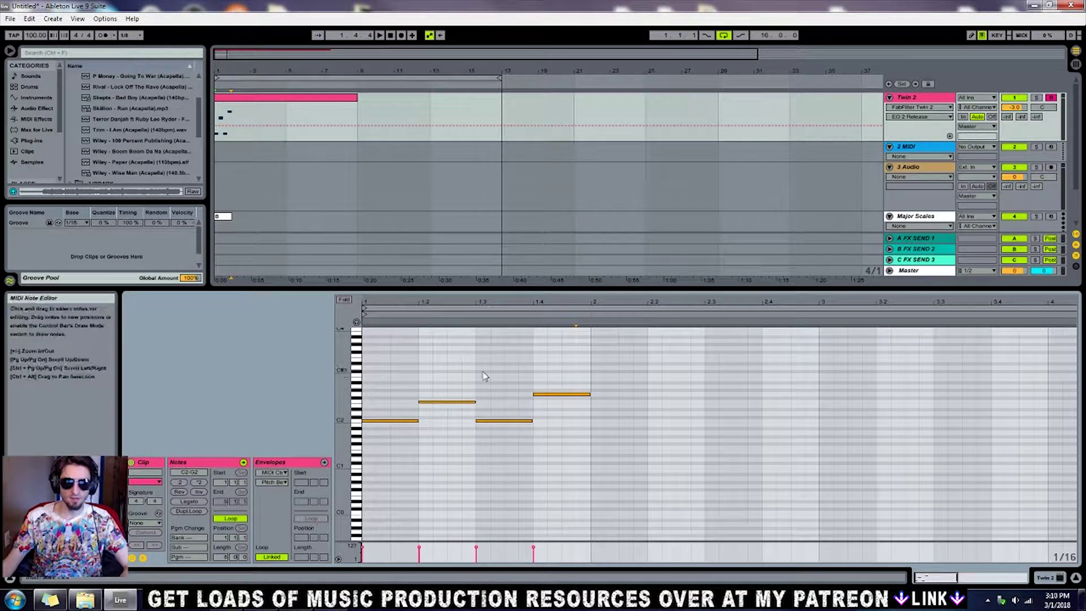
# Step: Raise the second note to G2 and lower the fourth to F2, shortening the C2 at 1.3 to an eighth
pyautogui.moveTo(468, 403); pyautogui.dragTo(465, 395)
pyautogui.click(562, 394)
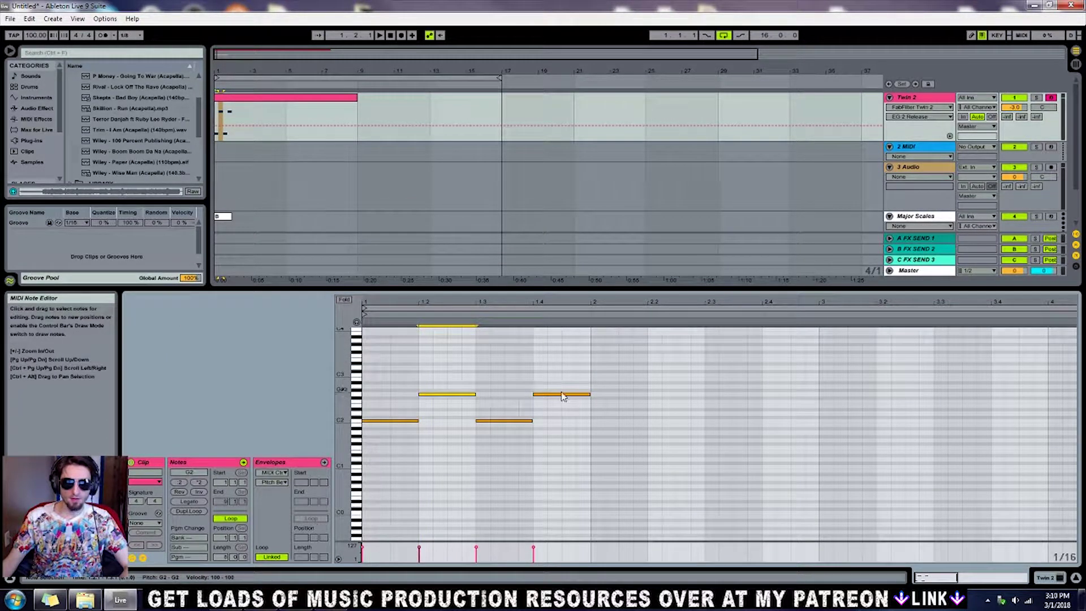
pyautogui.moveTo(562, 395); pyautogui.dragTo(502, 413)
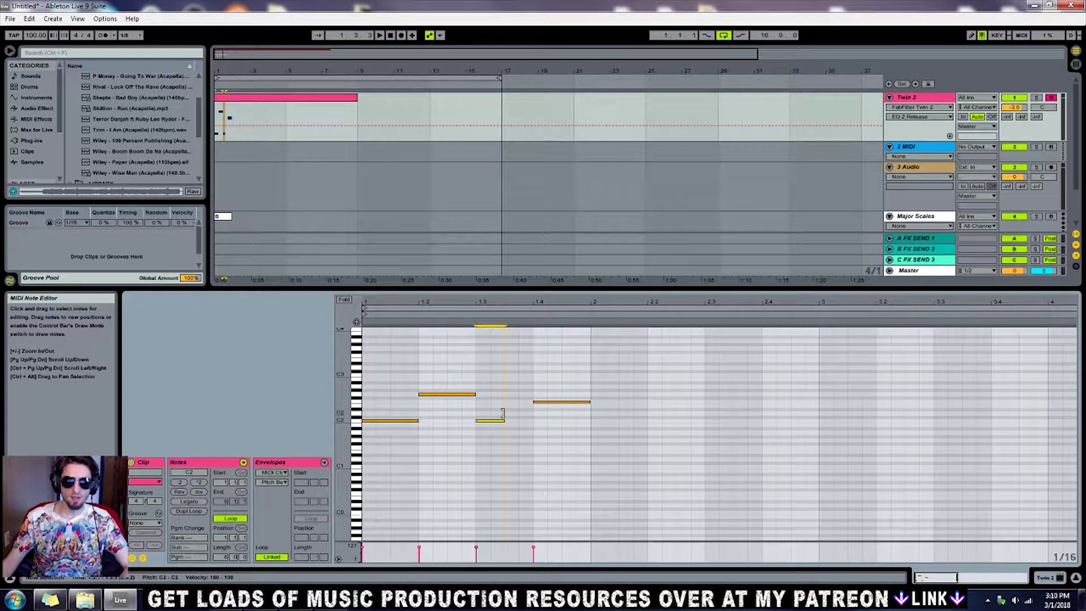
# Step: Add an eighth-length D2 note at 1.3.3 and play the revised melody
pyautogui.doubleClick(514, 413)
pyautogui.moveTo(517, 413); pyautogui.dragTo(531, 413)
pyautogui.click(452, 394)
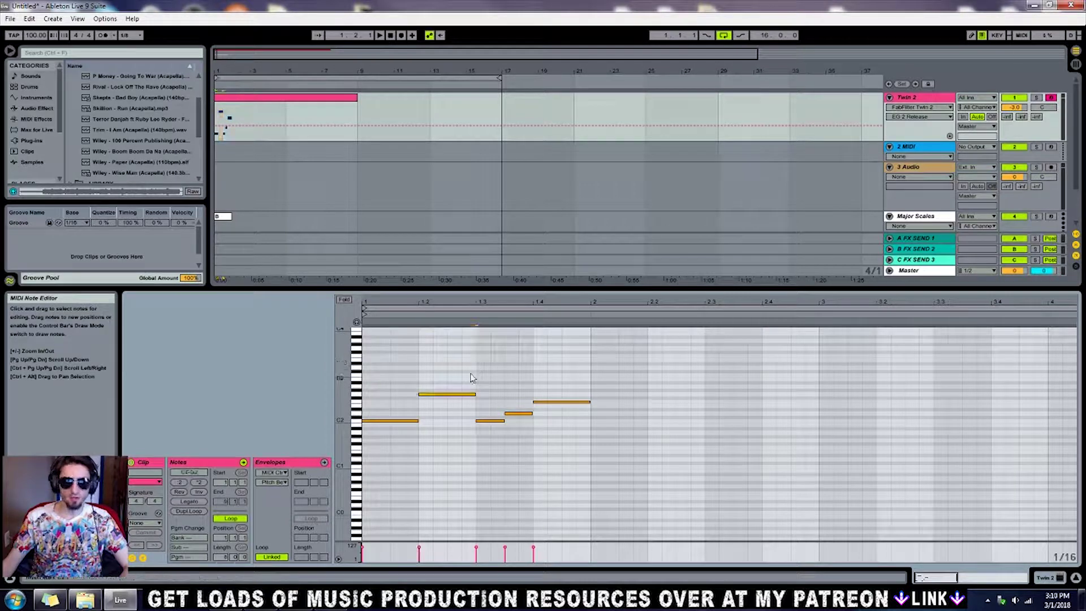
pyautogui.click(391, 383)
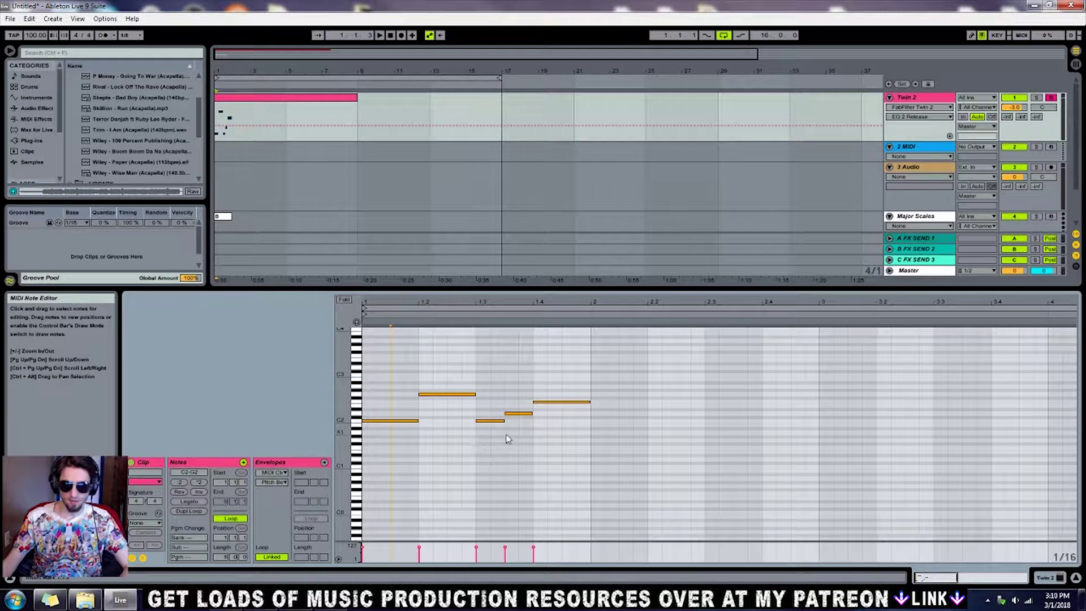
pyautogui.press('space')
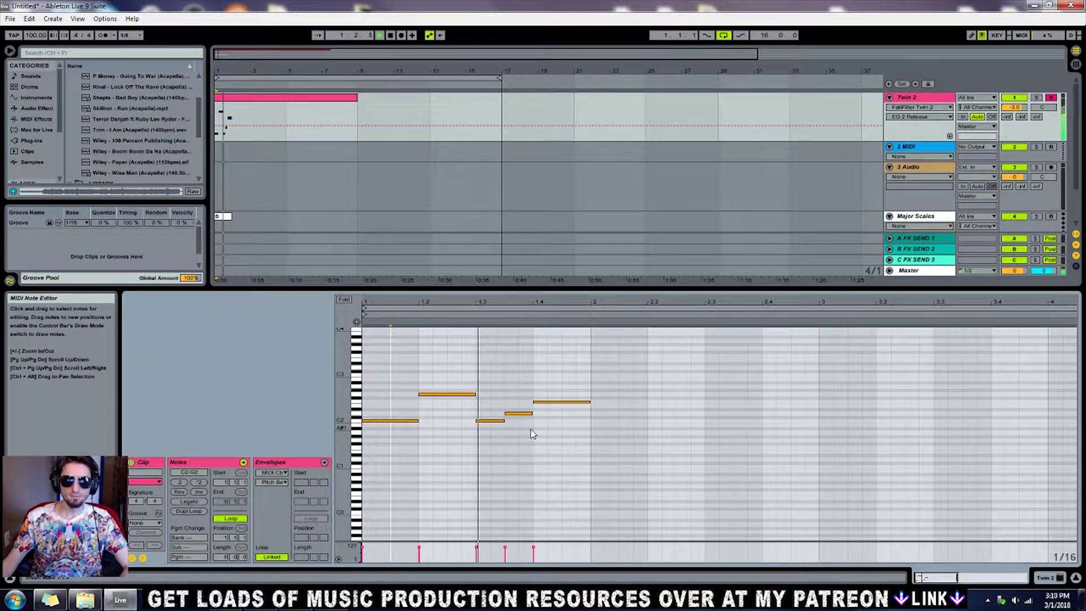
pyautogui.press('space')
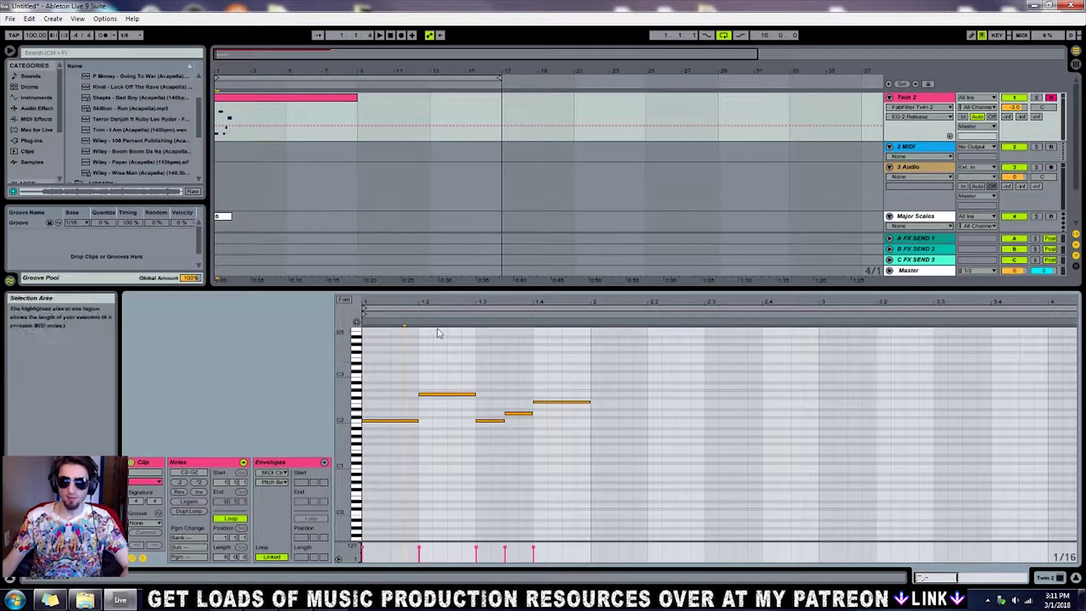
# Step: Enlarge the note editor and delete every note after the first C2
pyautogui.moveTo(421, 289); pyautogui.dragTo(420, 319)
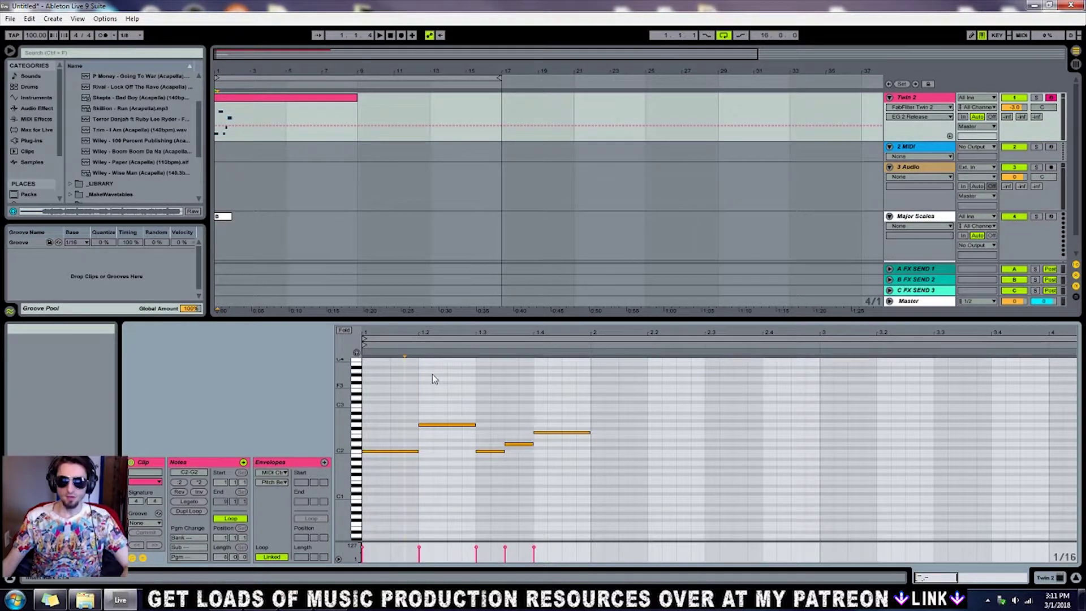
pyautogui.moveTo(421, 356); pyautogui.dragTo(513, 355)
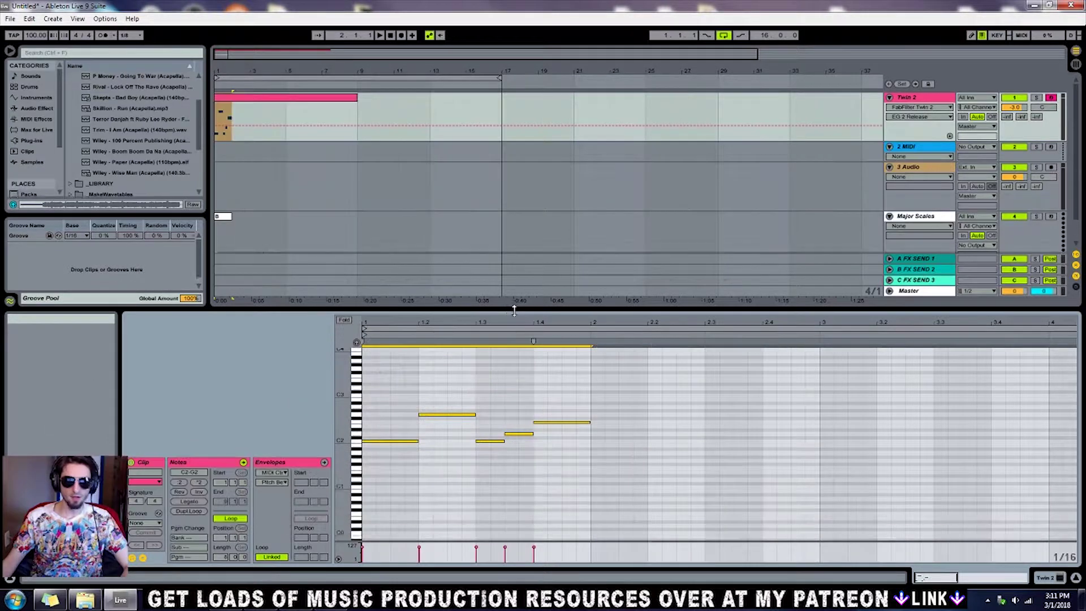
pyautogui.scroll(1, 520, 400)
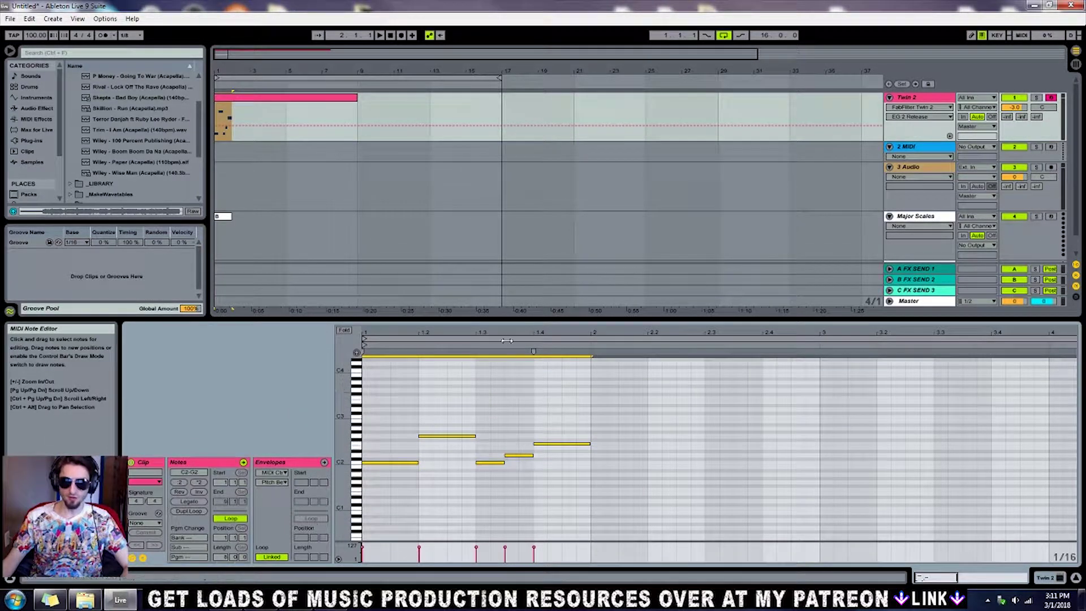
pyautogui.moveTo(514, 321); pyautogui.dragTo(514, 195)
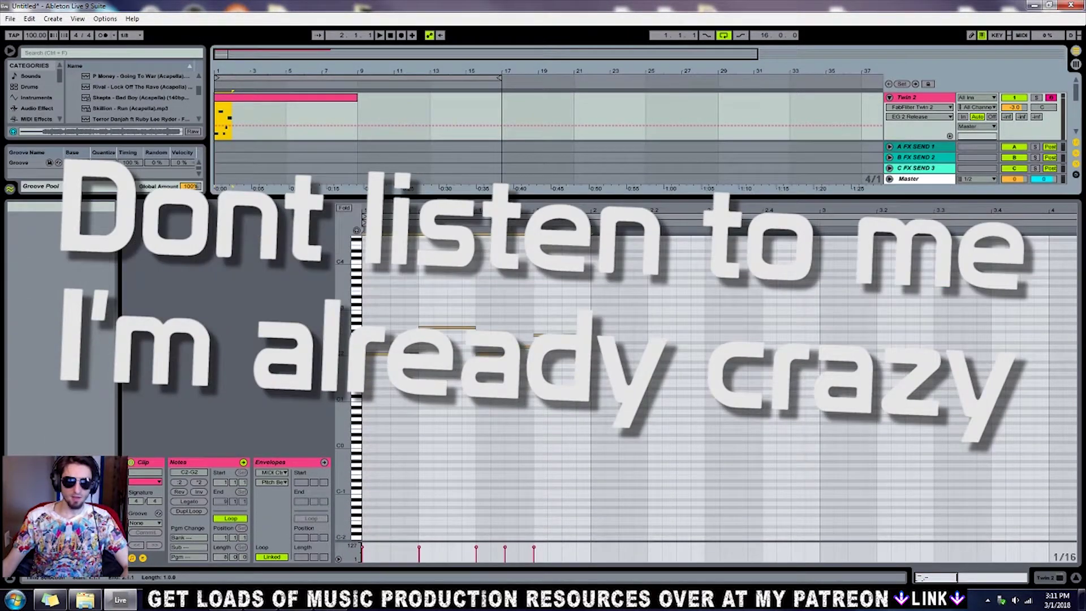
pyautogui.moveTo(566, 289); pyautogui.dragTo(455, 393)
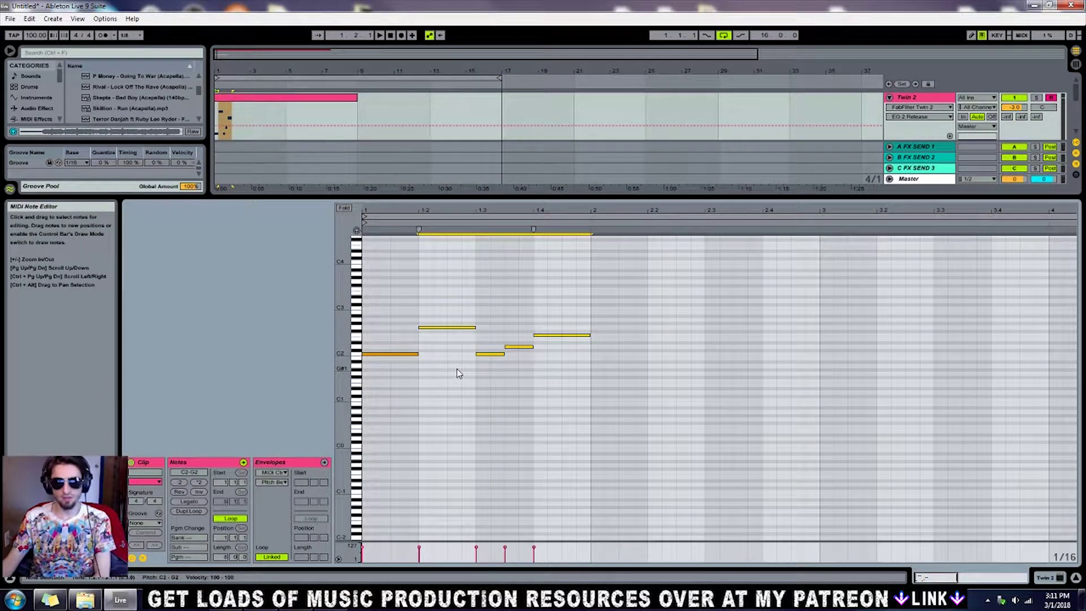
pyautogui.press('Delete')
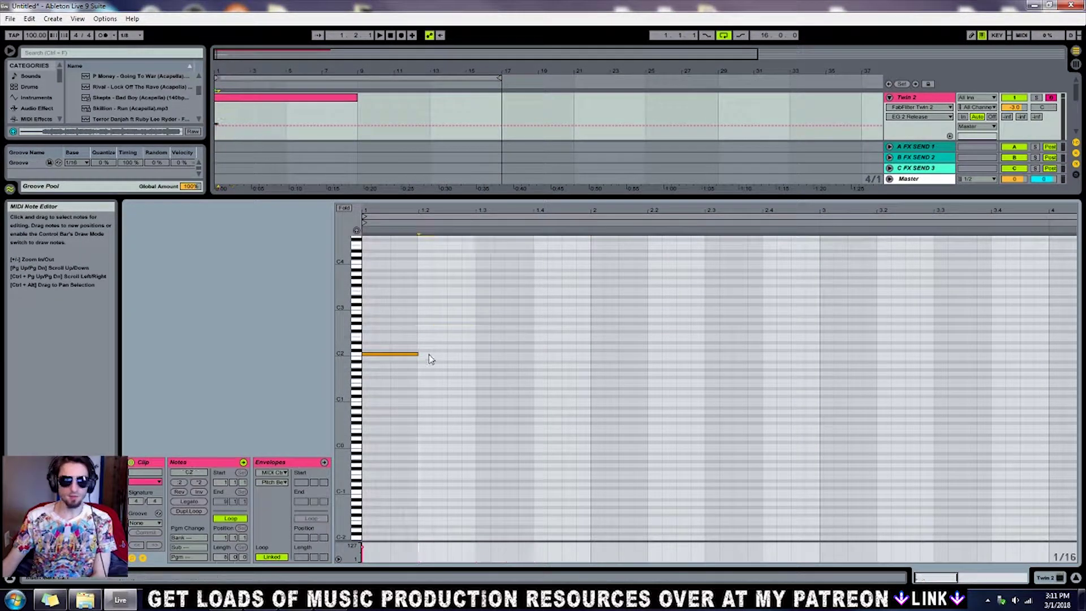
# Step: Shorten the remaining C2 note to an eighth and extend it back to one beat
pyautogui.click(417, 355)
pyautogui.moveTo(416, 354); pyautogui.dragTo(391, 353)
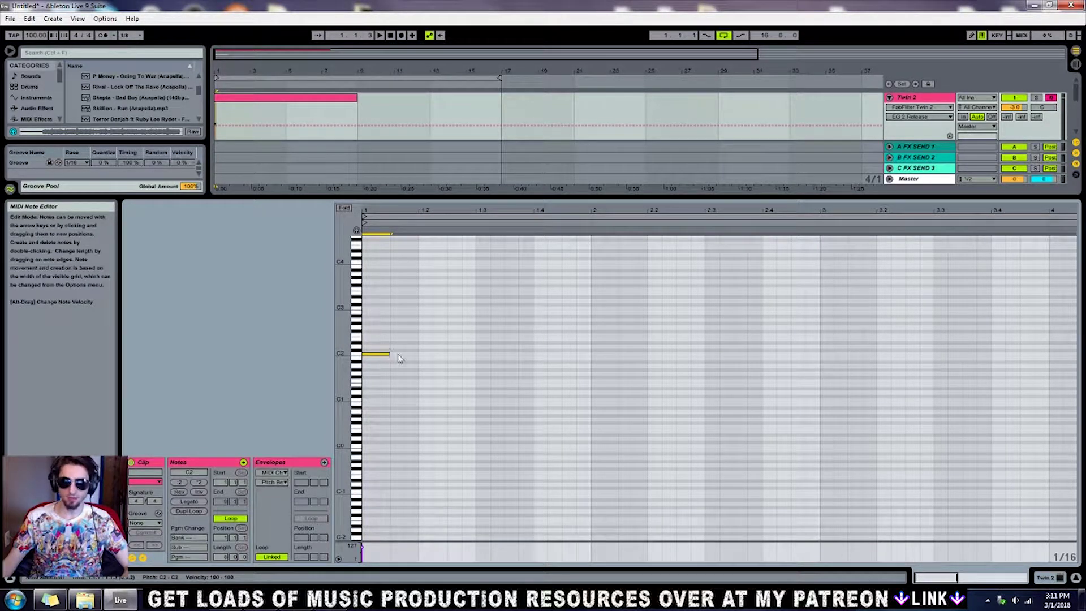
pyautogui.moveTo(390, 354); pyautogui.dragTo(417, 362)
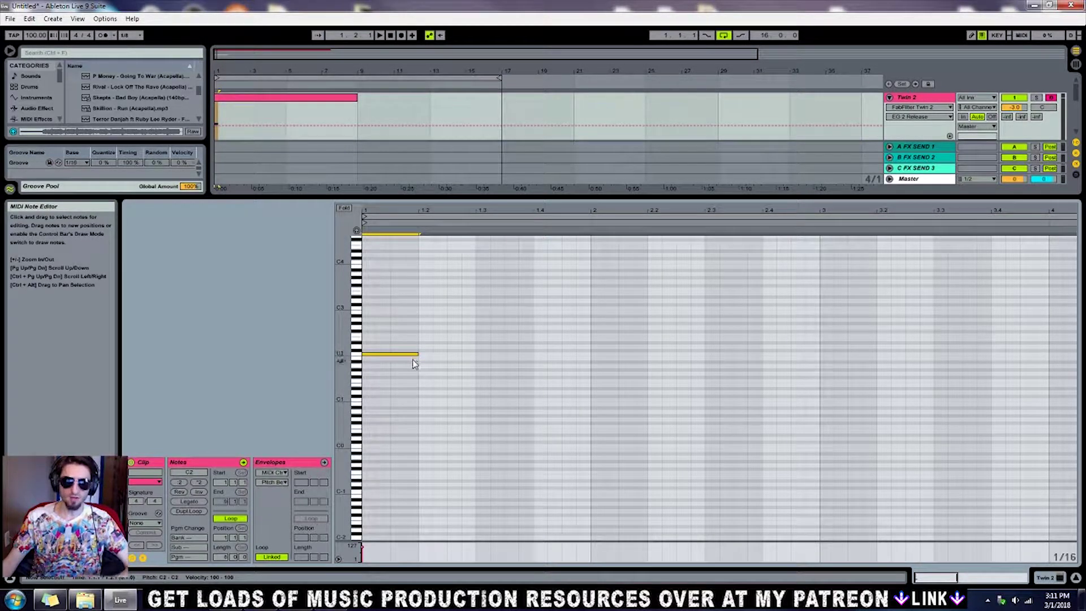
# Step: Write a four-bar melody opening with a one-beat A1 and eighth-length B1, C2 and D2 notes, climbing to F2 in bar 2
pyautogui.moveTo(417, 356); pyautogui.dragTo(389, 356)
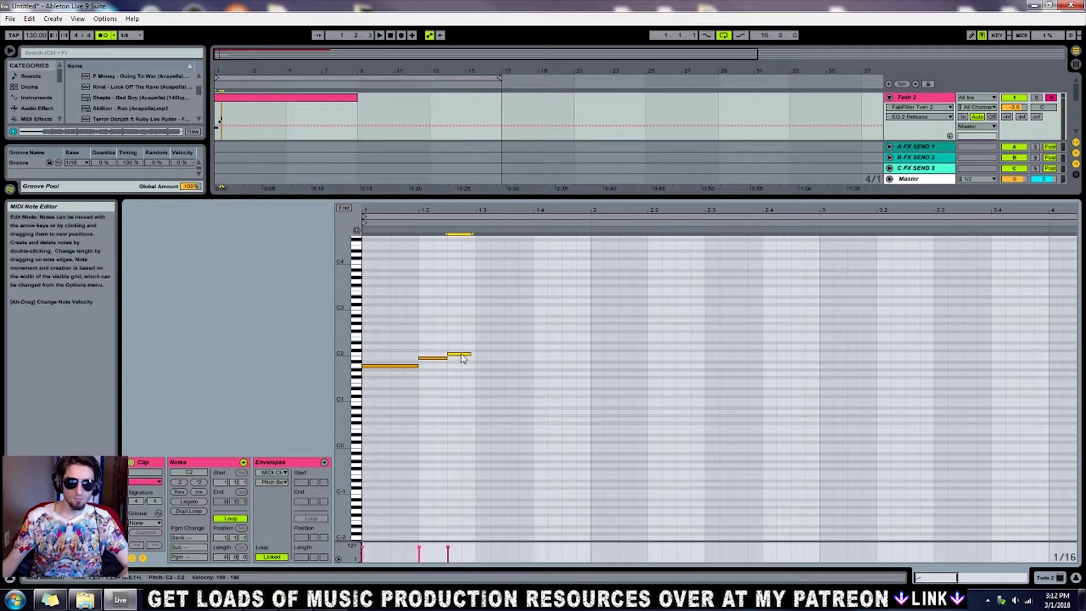
pyautogui.keyDown('ctrl'); pyautogui.moveTo(550, 365); pyautogui.dragTo(605, 339); pyautogui.keyUp('ctrl')
pyautogui.moveTo(605, 340); pyautogui.dragTo(662, 340)
pyautogui.moveTo(662, 339); pyautogui.dragTo(689, 336)
pyautogui.moveTo(690, 336); pyautogui.dragTo(776, 373)
pyautogui.moveTo(776, 374); pyautogui.dragTo(760, 357)
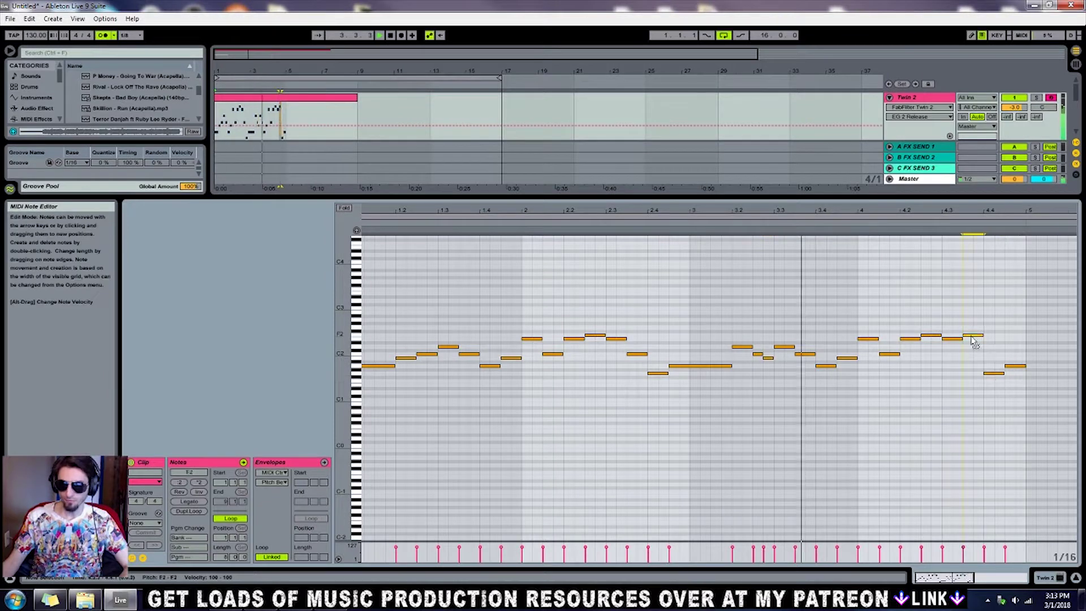
# Step: Change the last four notes of bar 4, from 4.3 onward, to B1, C2, B1 and G1
pyautogui.moveTo(970, 339); pyautogui.dragTo(965, 324)
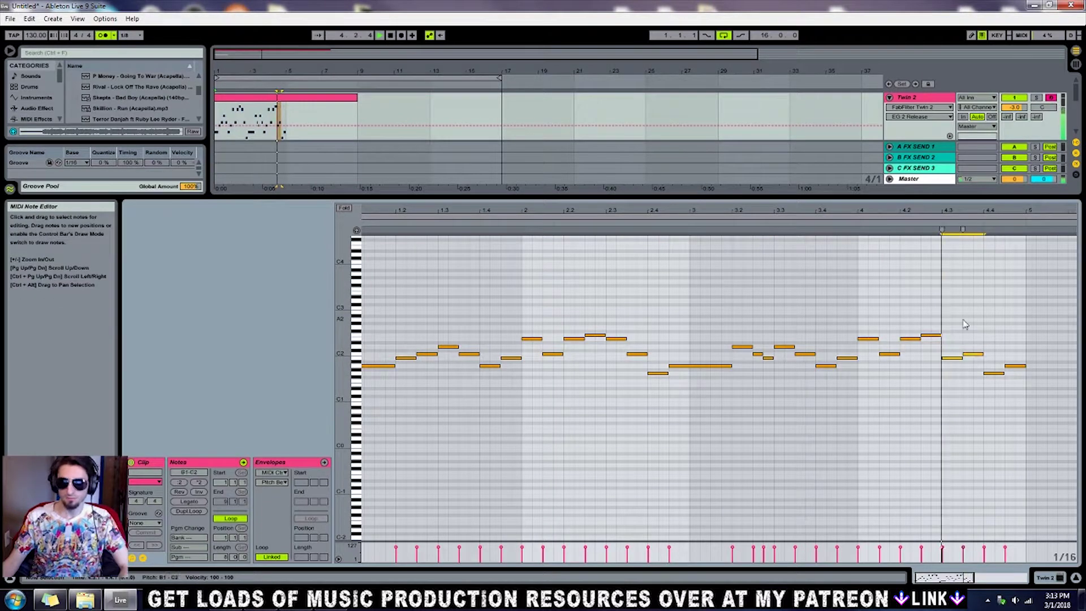
pyautogui.moveTo(994, 373); pyautogui.dragTo(994, 357)
pyautogui.moveTo(1015, 366); pyautogui.dragTo(1015, 373)
# Step: Shorten the melody clip so it ends at bar 5 and play it back
pyautogui.moveTo(357, 95); pyautogui.dragTo(306, 95)
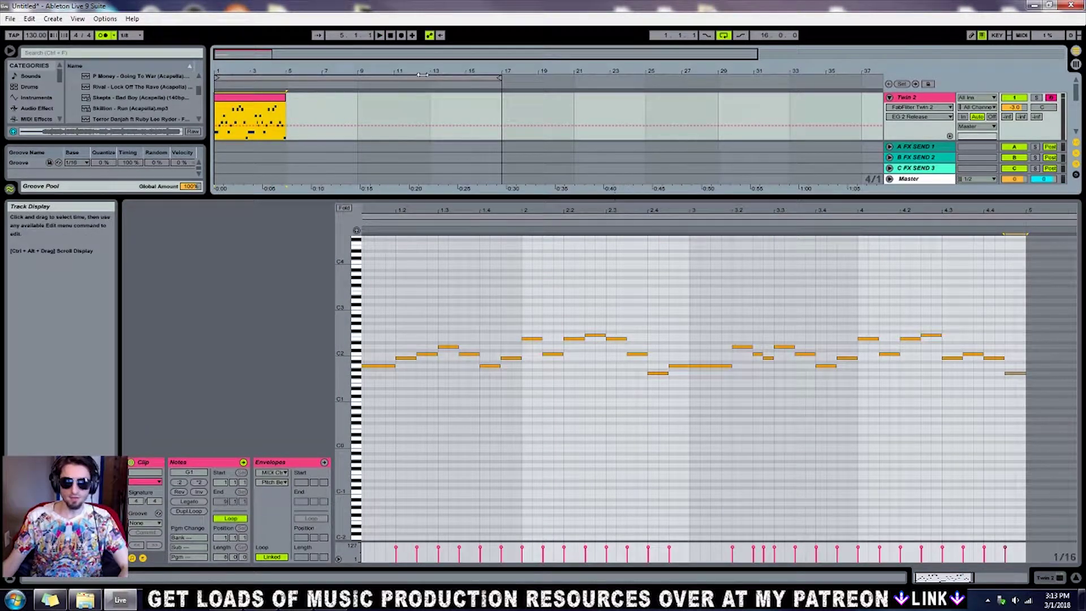
pyautogui.click(379, 35)
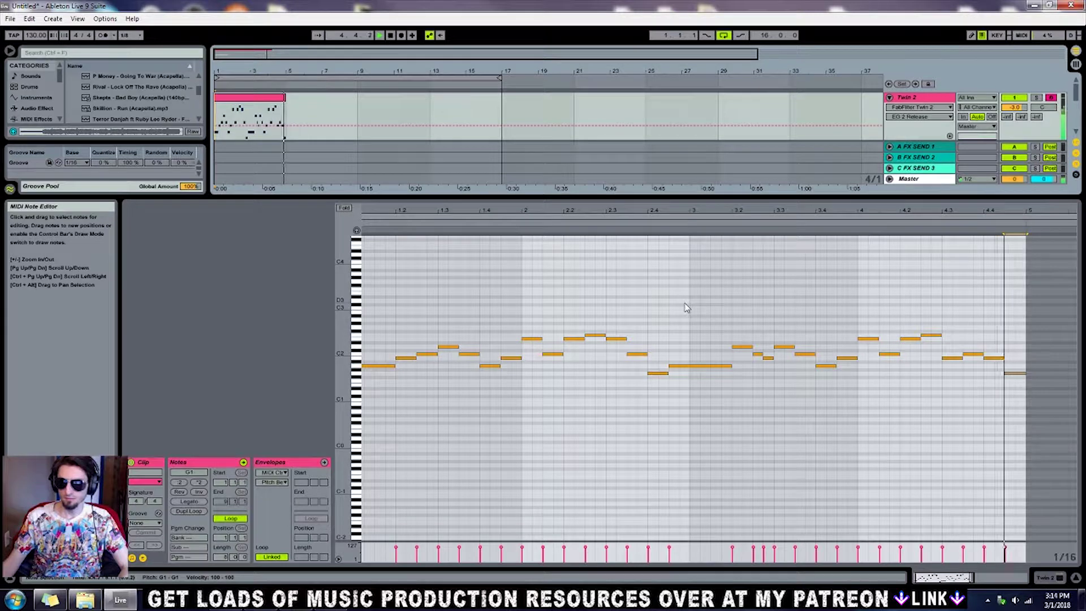
pyautogui.hotkey('ctrl', 'a')
pyautogui.press('space')
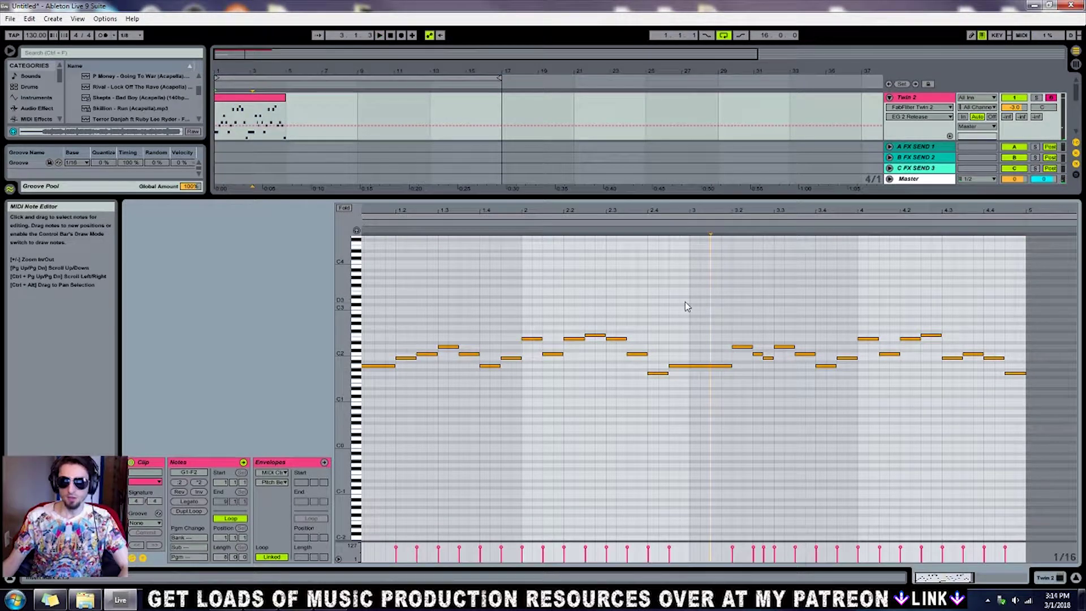
pyautogui.press('space')
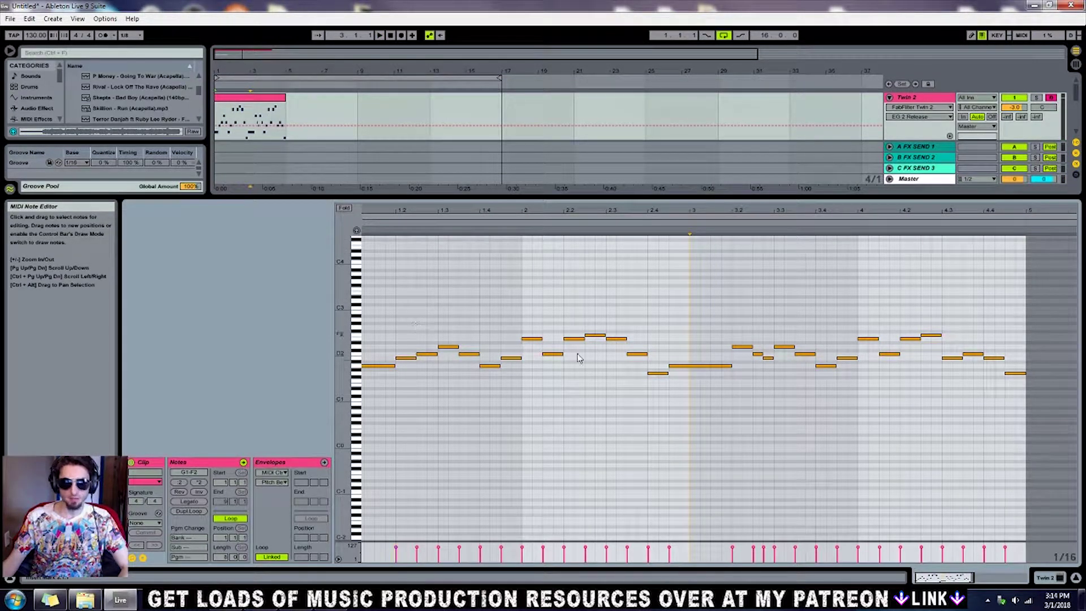
# Step: Highlight the notes after the opening A1 in bars 1–2 and the answering notes in bars 3–4
pyautogui.moveTo(609, 218)
pyautogui.mouseDown()
pyautogui.moveTo(616, 231)
pyautogui.moveTo(614, 214)
pyautogui.mouseUp()
pyautogui.moveTo(945, 576); pyautogui.dragTo(949, 581)
pyautogui.moveTo(408, 303); pyautogui.dragTo(650, 406)
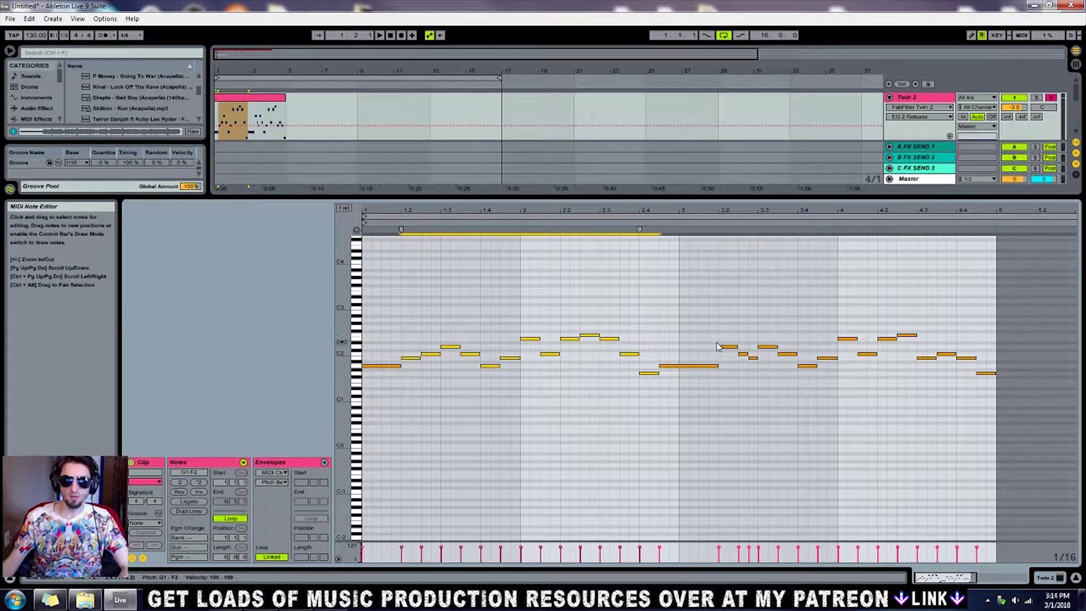
pyautogui.click(724, 347)
pyautogui.moveTo(768, 316); pyautogui.dragTo(965, 408)
pyautogui.moveTo(990, 302); pyautogui.dragTo(771, 409)
pyautogui.click(736, 305)
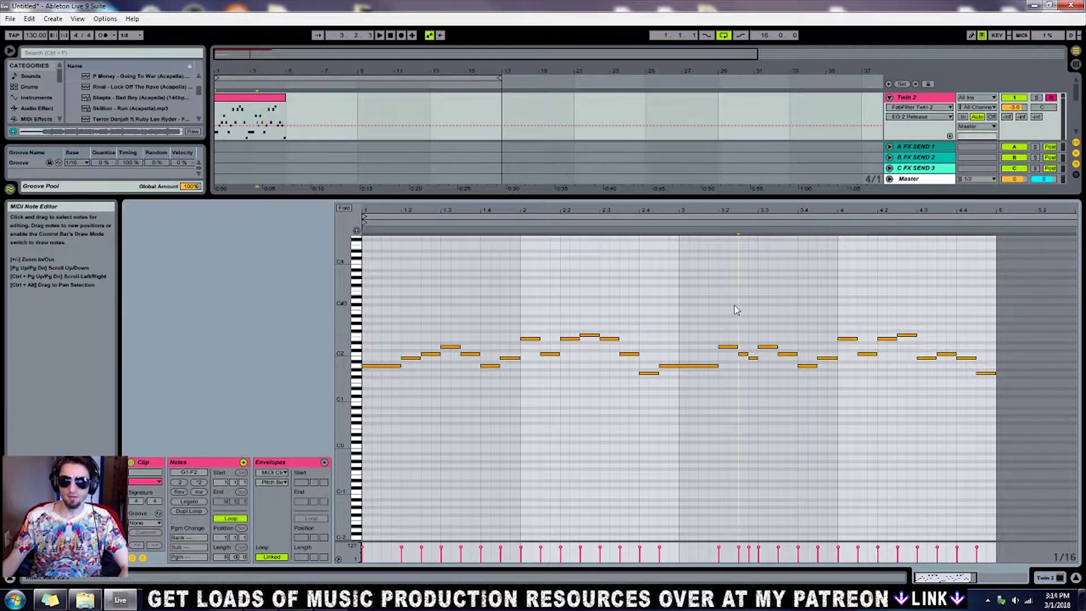
# Step: Play the melody from its start and deactivate the B1 and C2 notes on beat 2 of bar 1
pyautogui.click(363, 310)
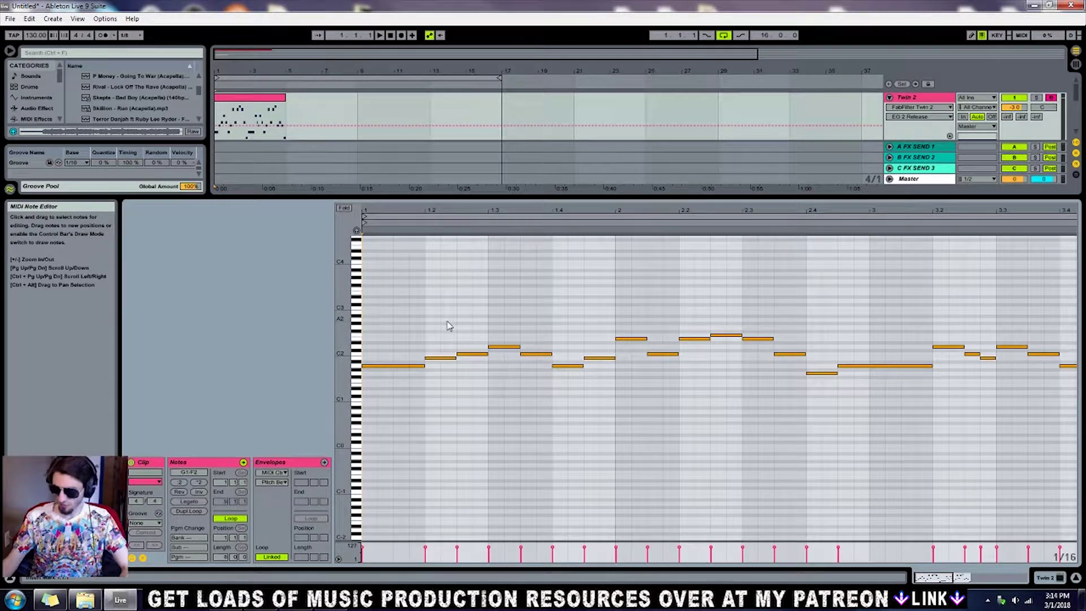
pyautogui.press('-')
pyautogui.press('space')
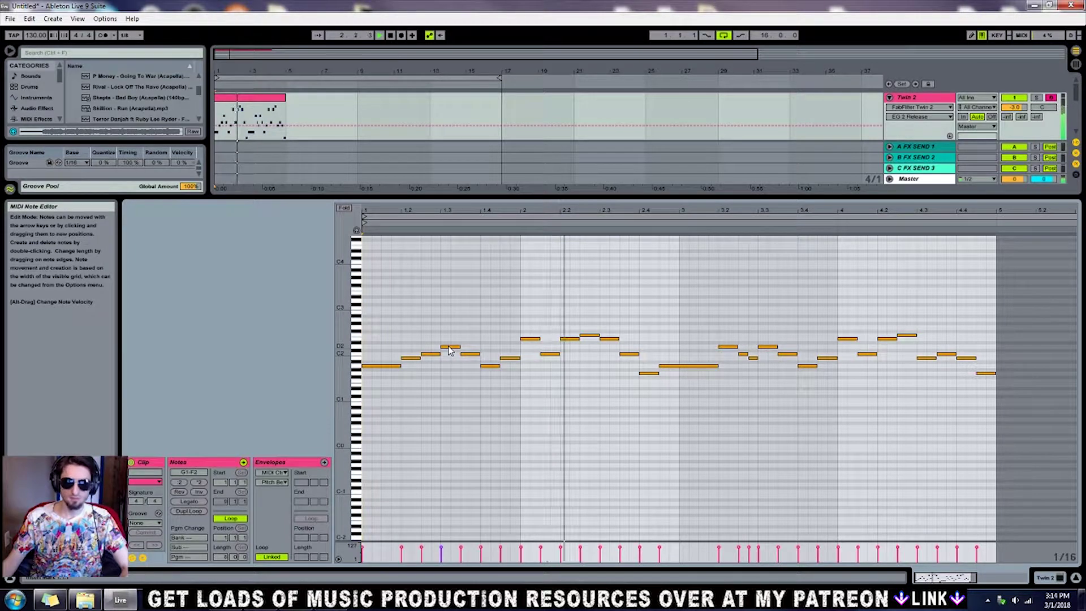
pyautogui.moveTo(450, 350); pyautogui.dragTo(400, 373)
pyautogui.press('space')
pyautogui.moveTo(470, 337); pyautogui.dragTo(507, 398)
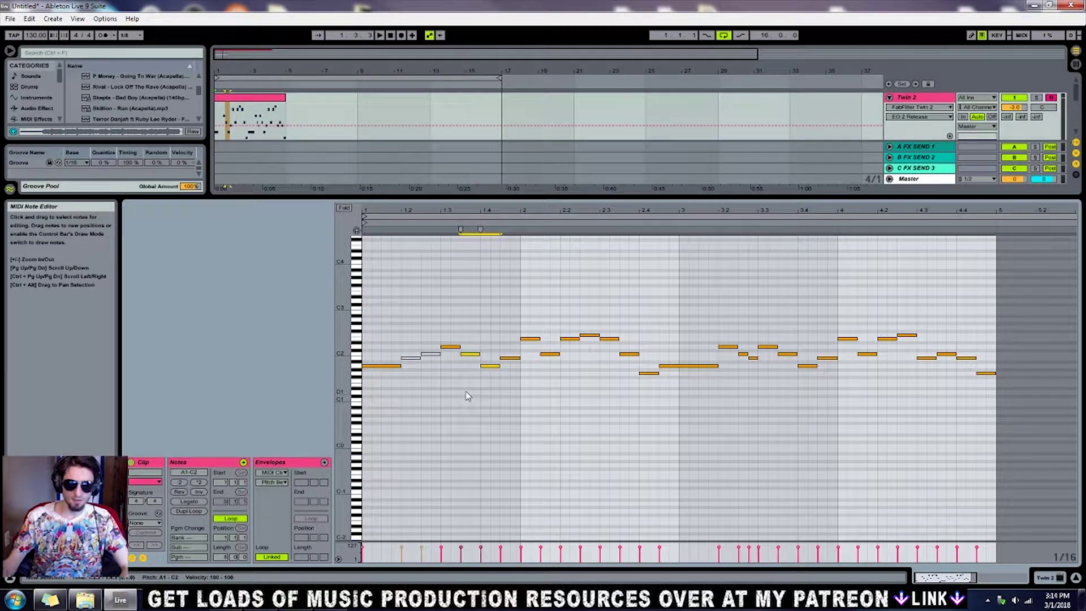
pyautogui.press('space')
pyautogui.click(491, 347)
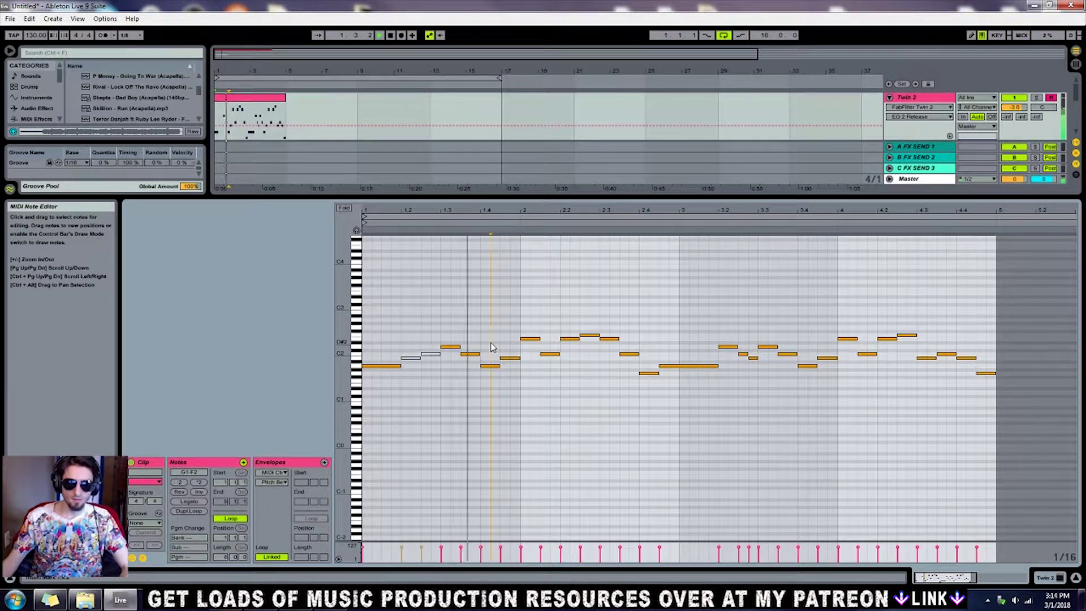
# Step: Deactivate the last three notes of bar 1 and the first two notes of bar 2, E2 and C2, and play the result
pyautogui.press('space')
pyautogui.moveTo(472, 342); pyautogui.dragTo(511, 394)
pyautogui.press('0')
pyautogui.click(527, 323)
pyautogui.moveTo(528, 324)
pyautogui.mouseDown()
pyautogui.moveTo(552, 381)
pyautogui.moveTo(569, 387)
pyautogui.moveTo(527, 329)
pyautogui.mouseUp()
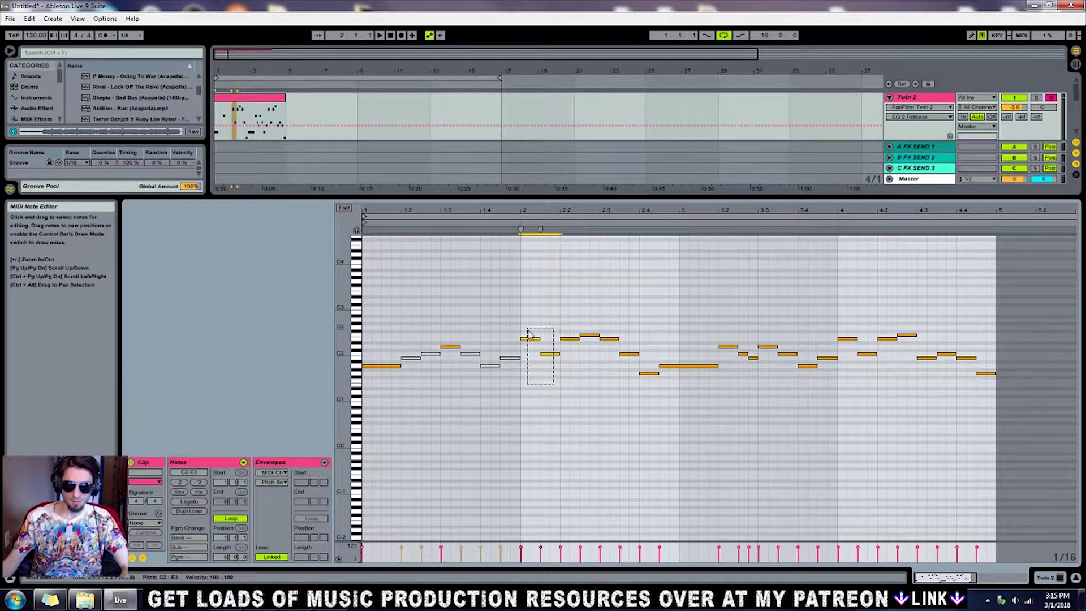
pyautogui.press('space')
pyautogui.press('0')
pyautogui.click(576, 311)
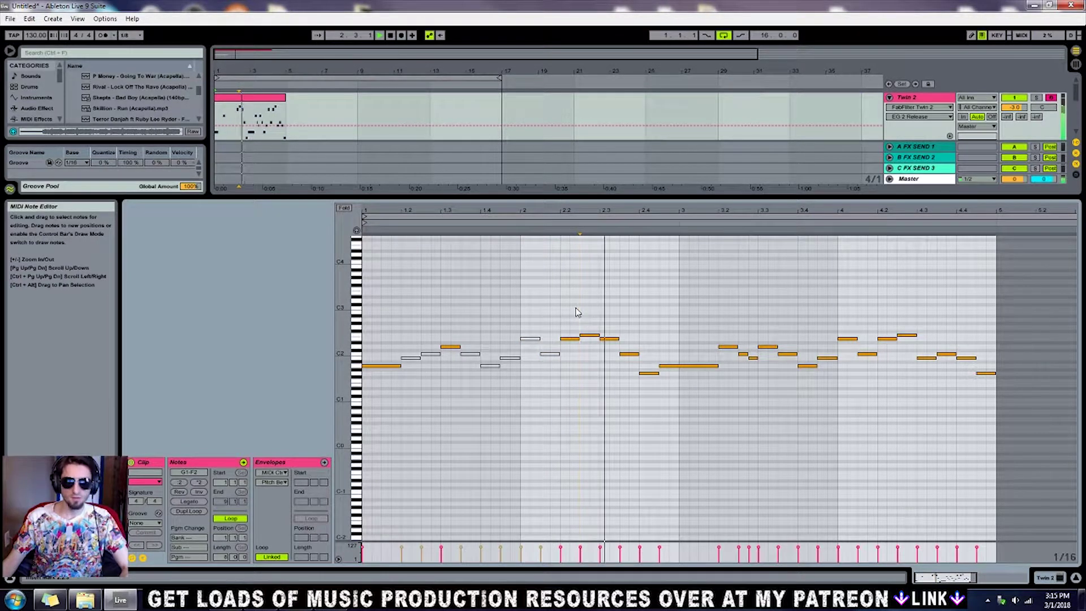
# Step: Deactivate the C2 note at 2.3.3, reactivate the B1 at the end of bar 1, and play the melody
pyautogui.moveTo(631, 336); pyautogui.dragTo(634, 373)
pyautogui.press('space')
pyautogui.press('space')
pyautogui.scroll(1, 656, 340)
pyautogui.click(513, 369)
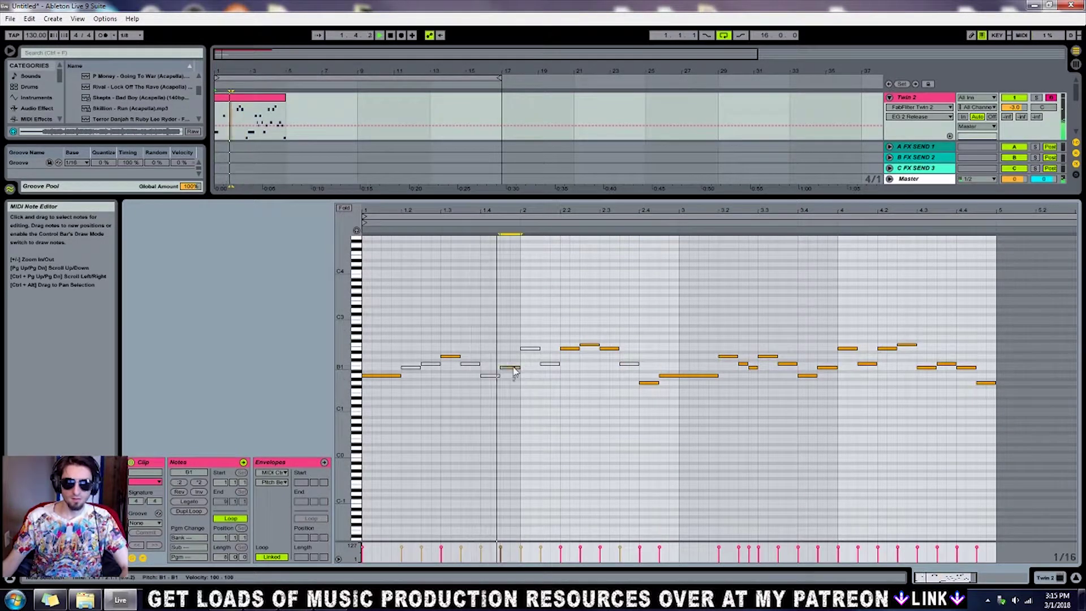
pyautogui.press('space')
pyautogui.press('space')
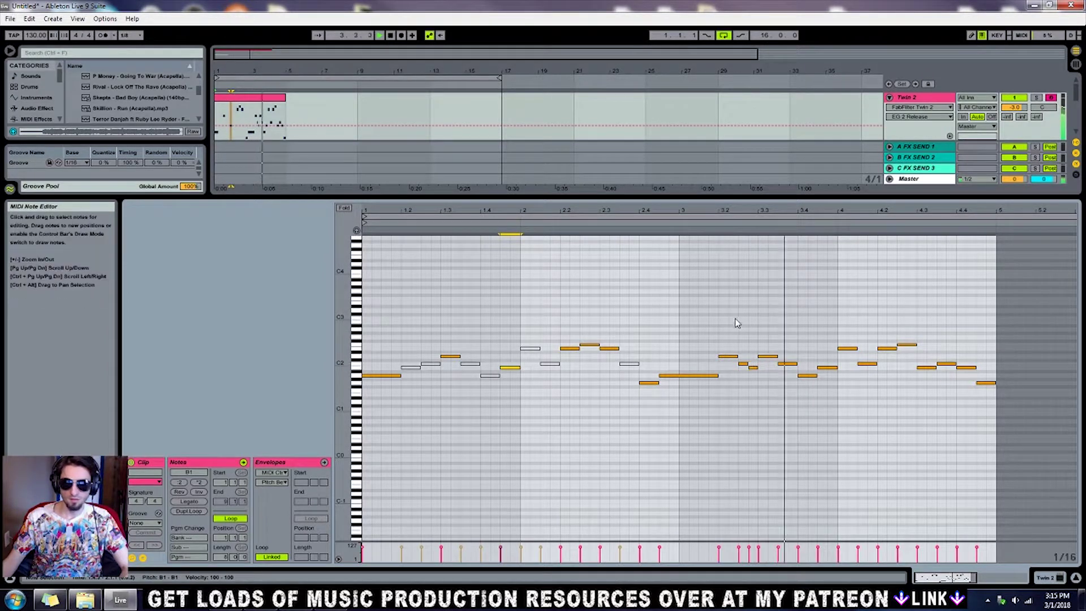
pyautogui.press('space')
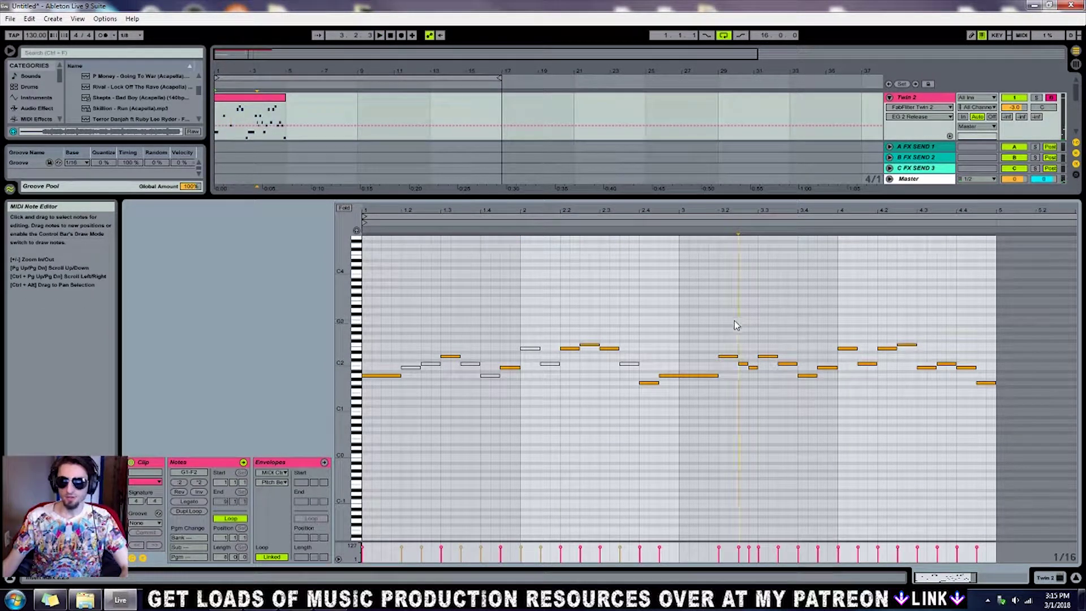
# Step: Extend the B1 note at the end of bar 1 to one beat, reaching into bar 2, and play the melody
pyautogui.click(728, 338)
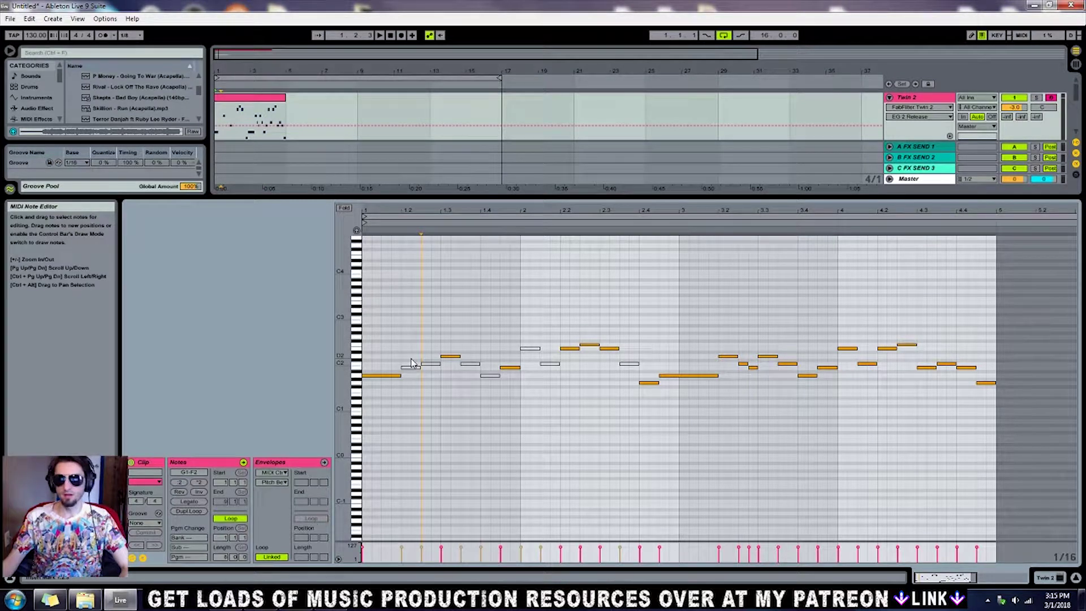
pyautogui.click(489, 316)
pyautogui.press('space')
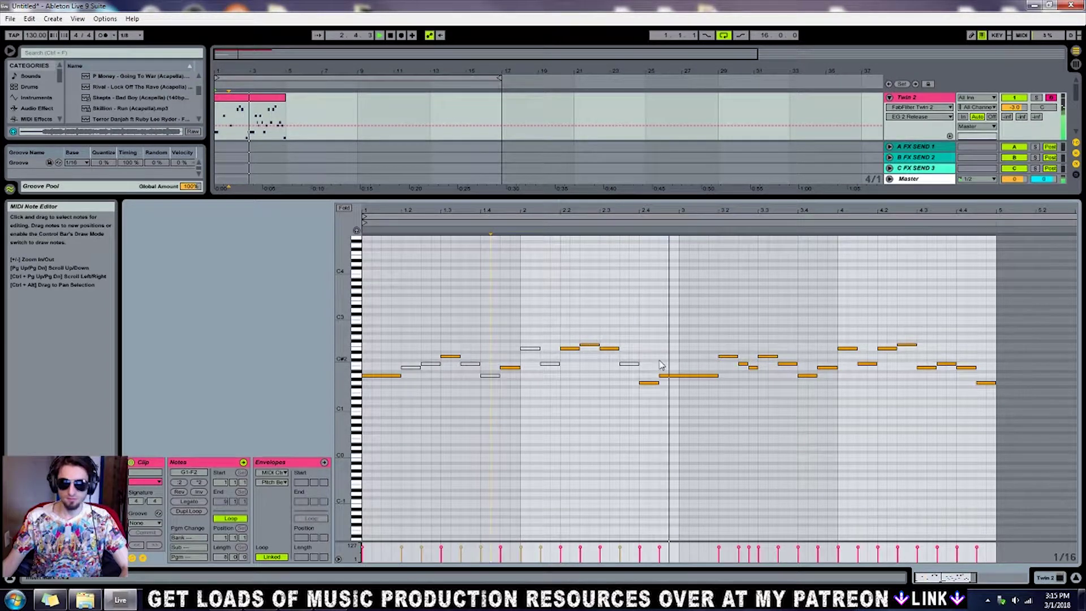
pyautogui.moveTo(520, 367); pyautogui.dragTo(538, 367)
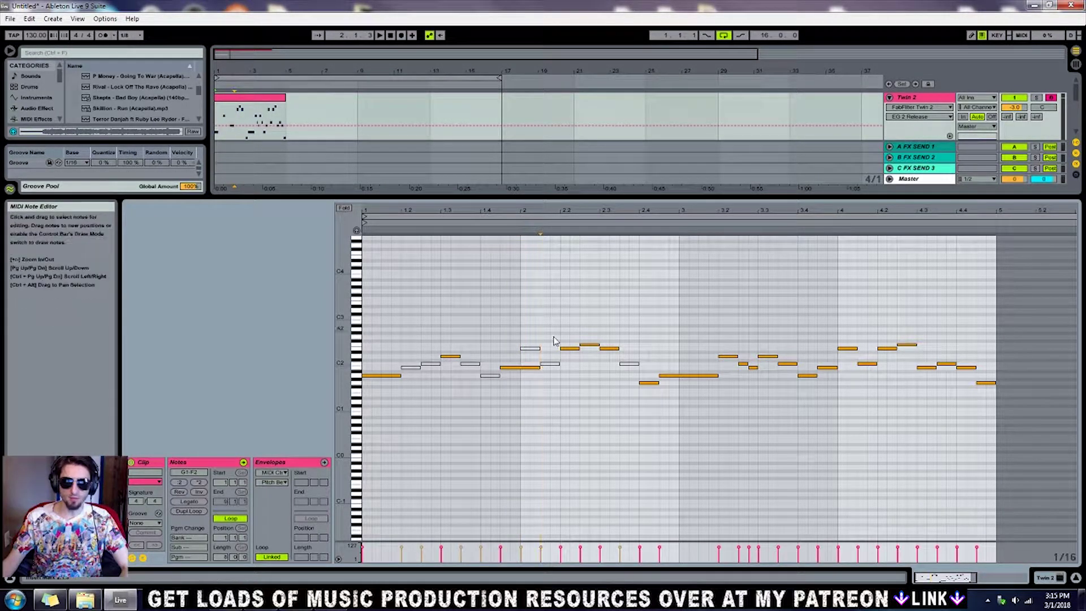
pyautogui.moveTo(567, 325); pyautogui.dragTo(619, 364)
pyautogui.click(598, 336)
pyautogui.press('space')
# Step: Try the extended note at 1.4.3 on A1, and settle it on C2
pyautogui.click(509, 368)
pyautogui.press('Down')
pyautogui.press('Down')
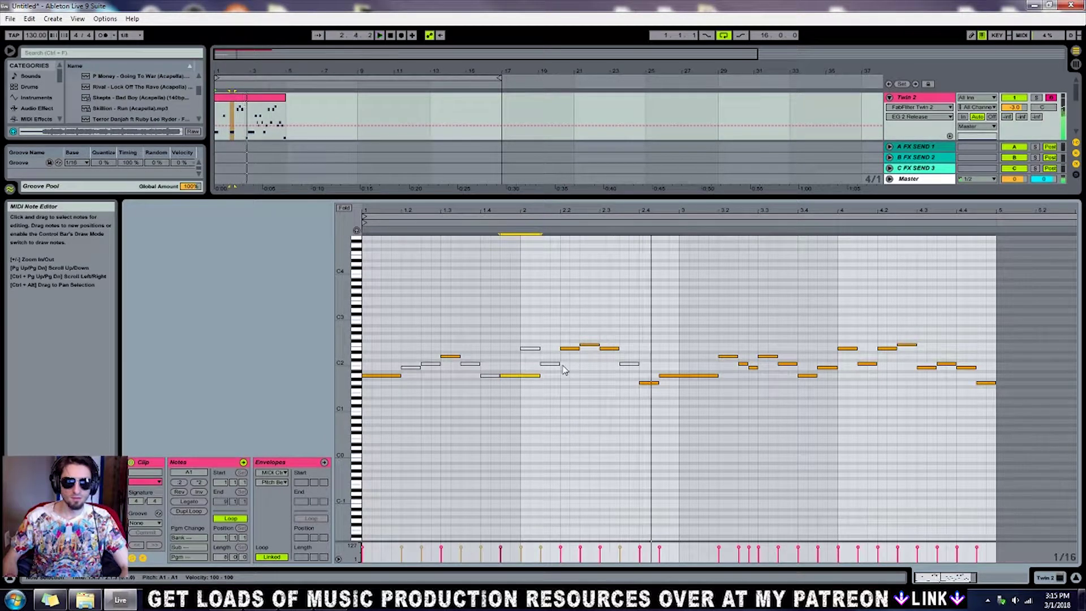
pyautogui.press('Up')
pyautogui.press('Up')
pyautogui.press('Up')
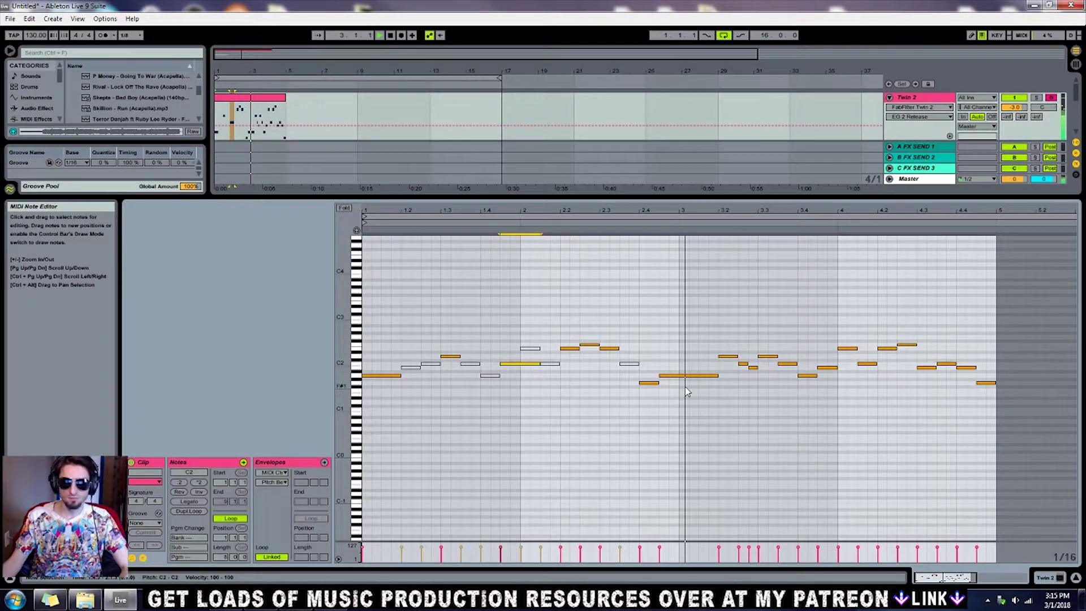
# Step: Deactivate the D2, C2 and B1 notes at 3.2 and the other C2 notes in bars 3 and 4, and play the melody
pyautogui.moveTo(720, 334); pyautogui.dragTo(750, 362)
pyautogui.press('space')
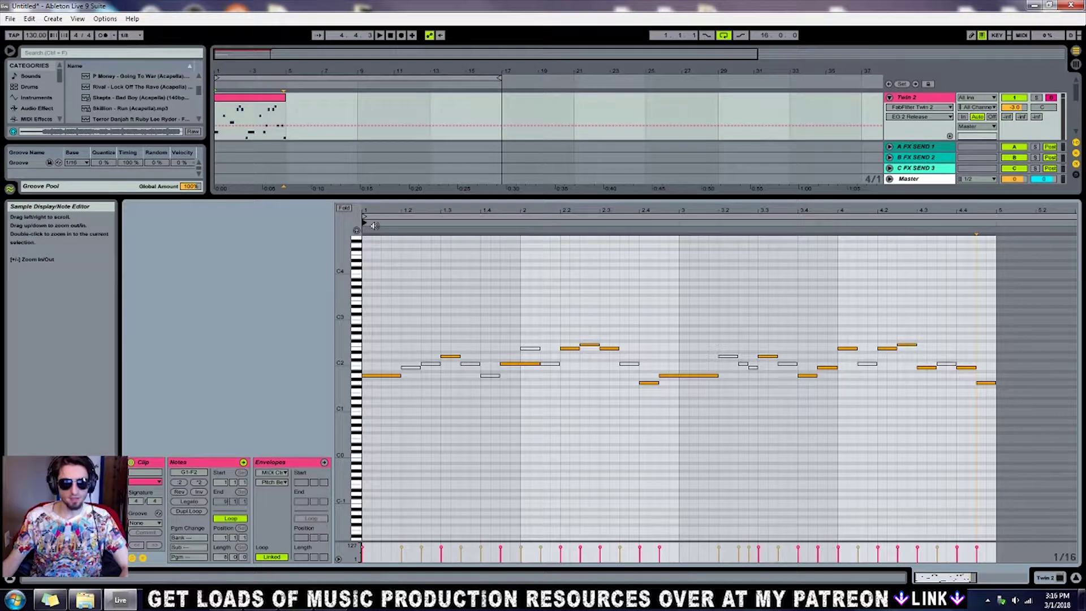
pyautogui.press('space')
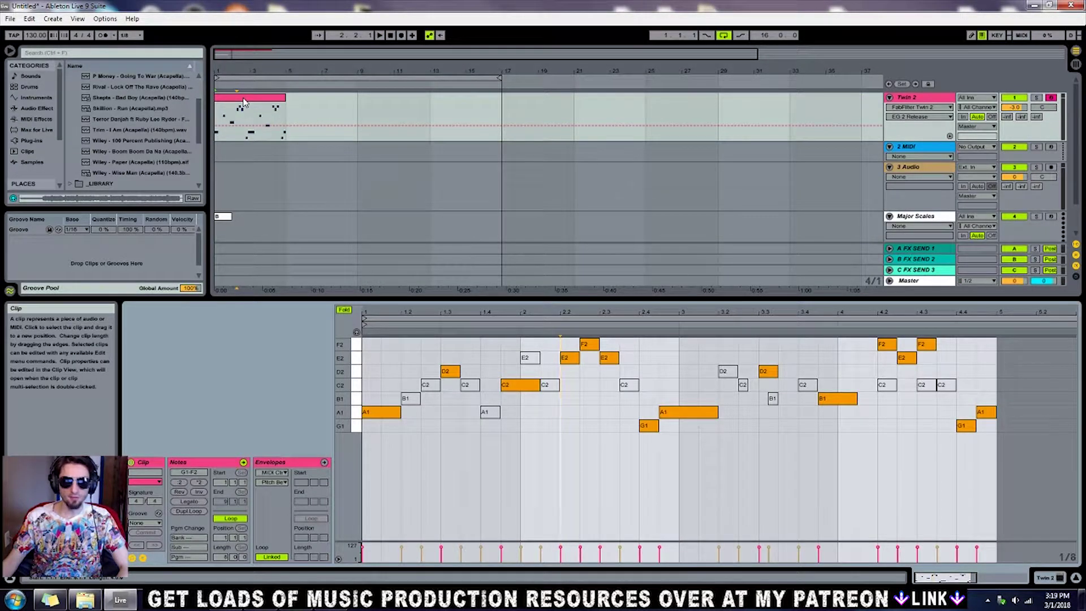
# Step: Duplicate the melody clip so that copies start at bar 1 and bar 9 of the Twin 2 track
pyautogui.click(361, 118)
pyautogui.hotkey('ctrl', 'v')
pyautogui.moveTo(365, 119); pyautogui.dragTo(390, 103)
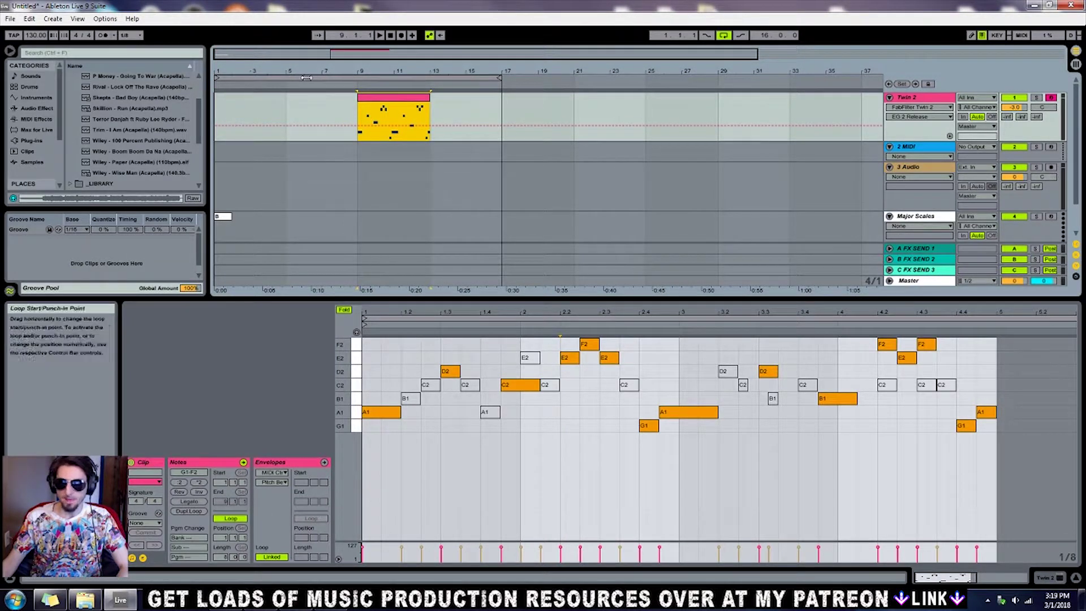
pyautogui.moveTo(394, 102); pyautogui.dragTo(251, 102)
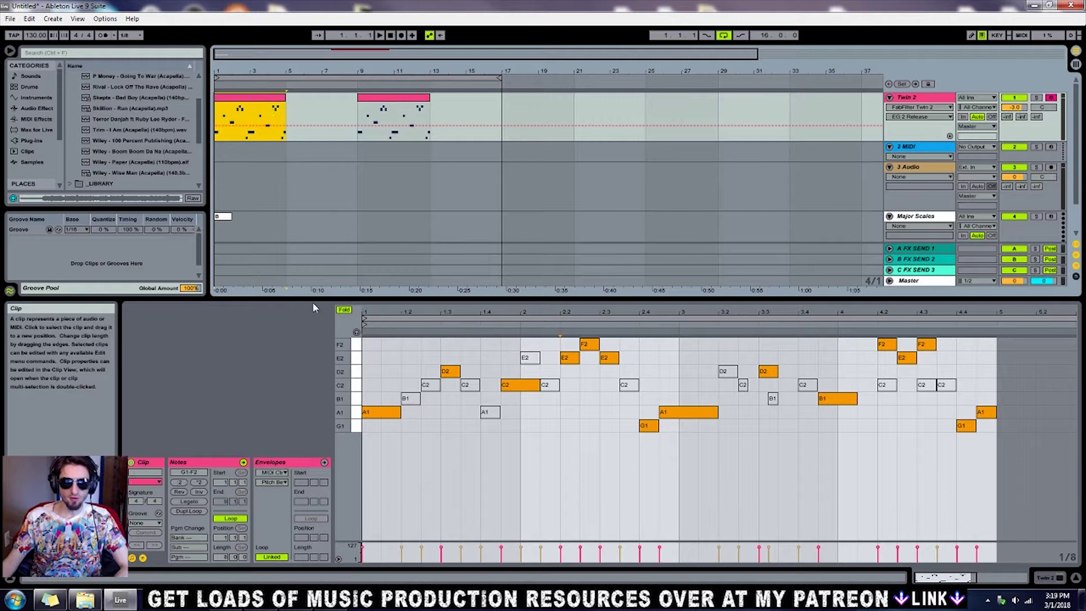
# Step: Deactivate the E2–F2–E2 group at 2.2 and the F2–E2–F2 group at 4.2 in the bar 1 clip
pyautogui.click(426, 451)
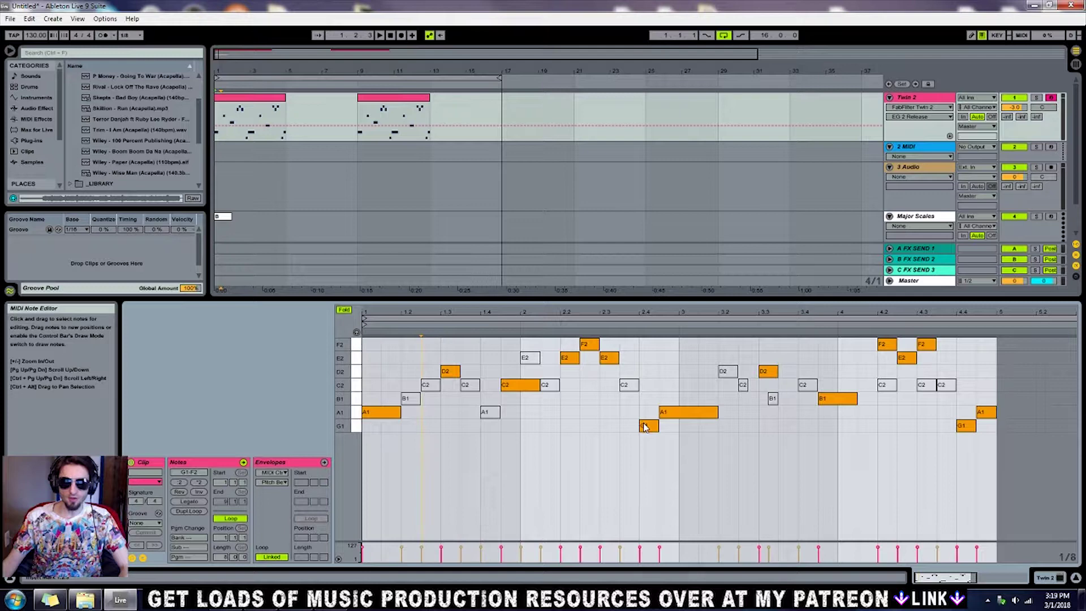
pyautogui.moveTo(557, 376); pyautogui.dragTo(622, 338)
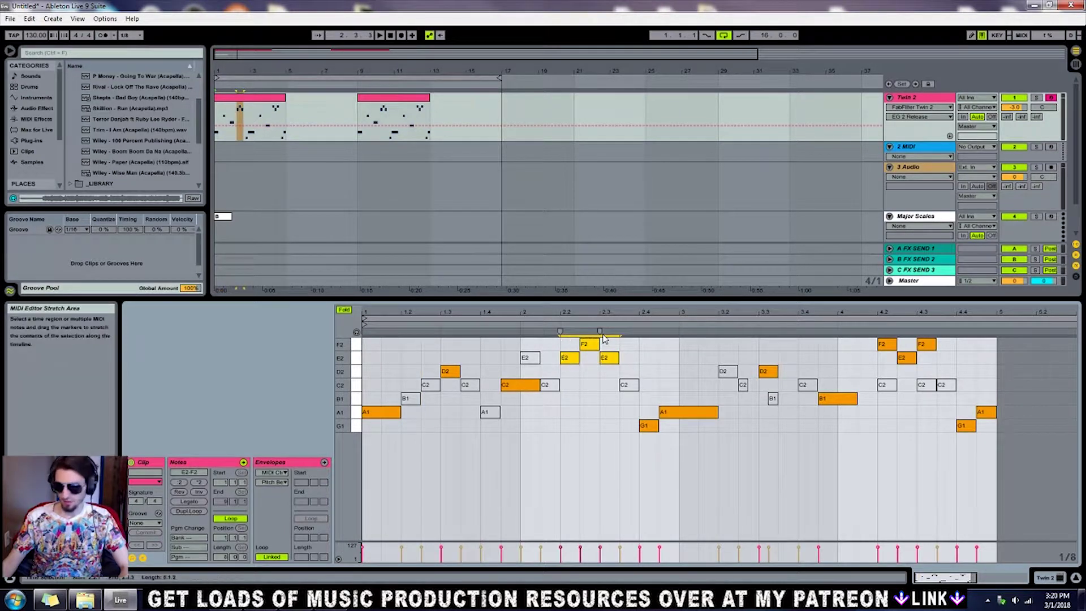
pyautogui.moveTo(851, 376); pyautogui.dragTo(940, 338)
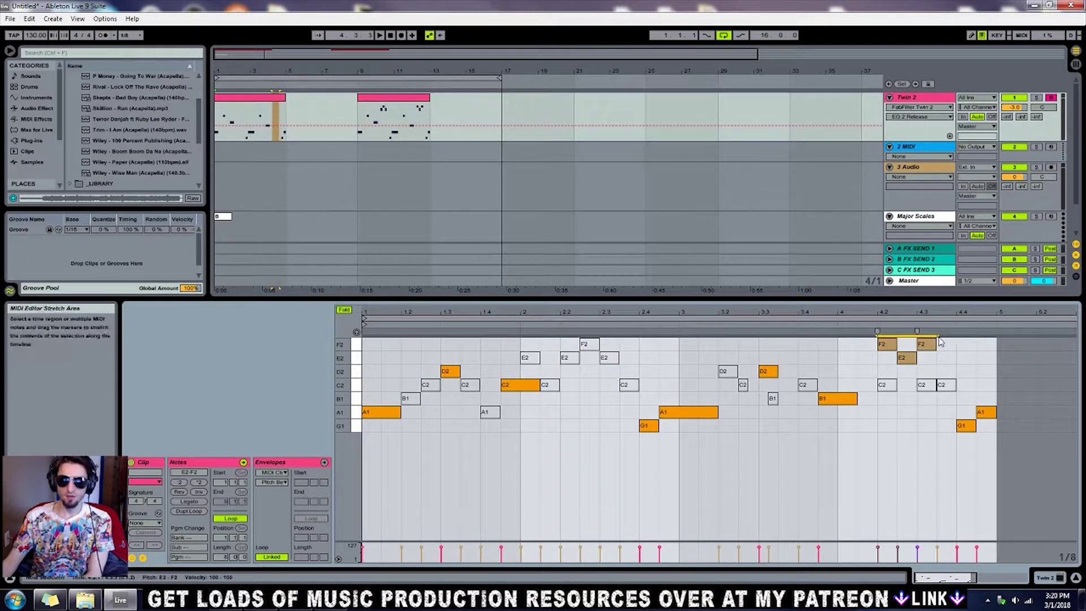
# Step: Deactivate the G1 notes at 2.4 and 4.4 and play the simplified melody
pyautogui.click(655, 428)
pyautogui.click(972, 428)
pyautogui.click(963, 416)
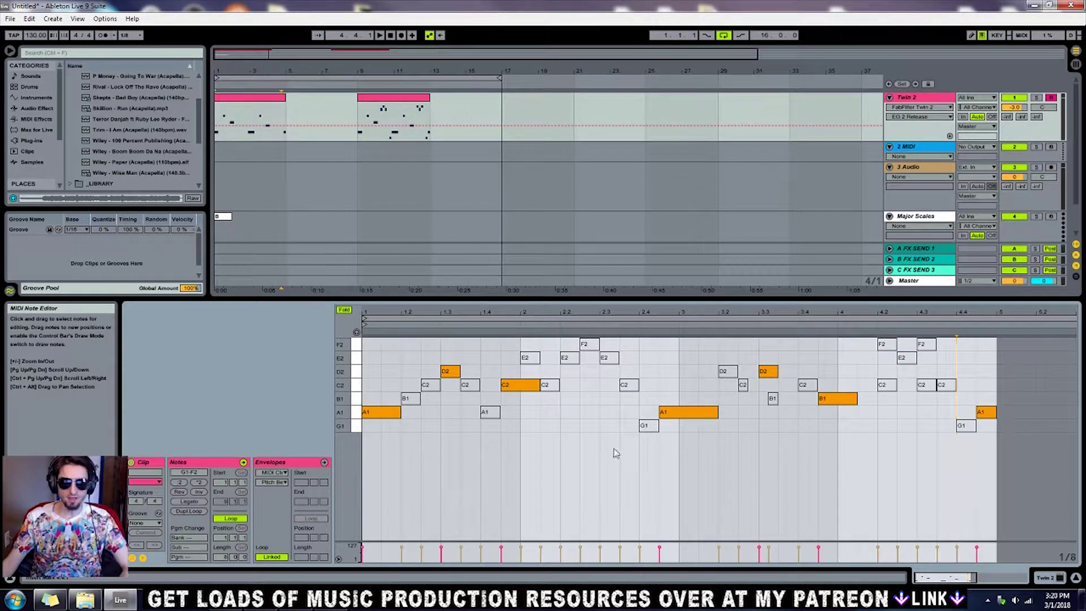
pyautogui.click(654, 429)
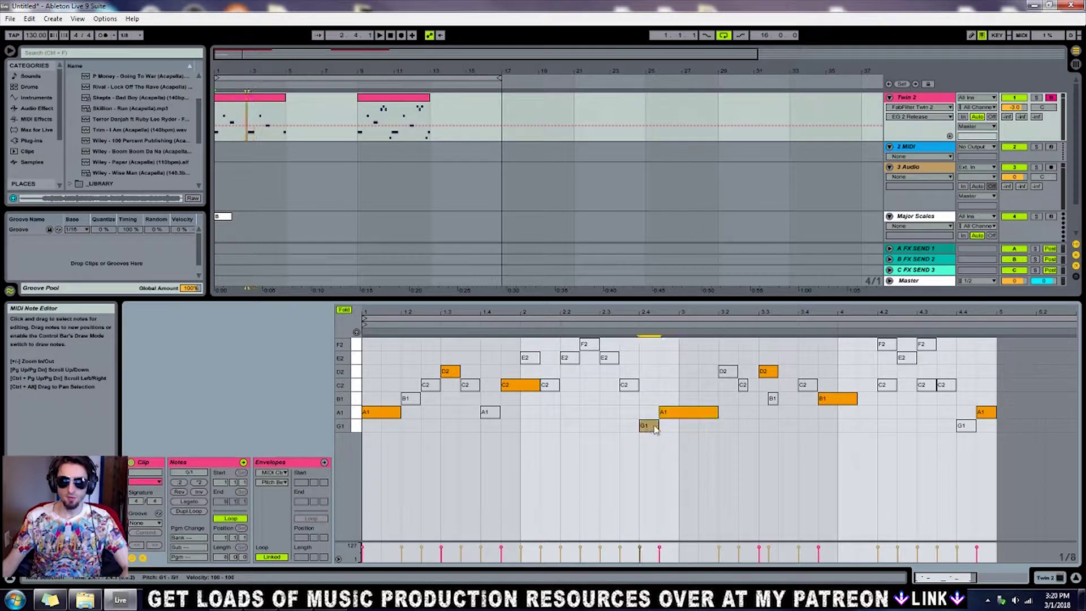
pyautogui.click(621, 426)
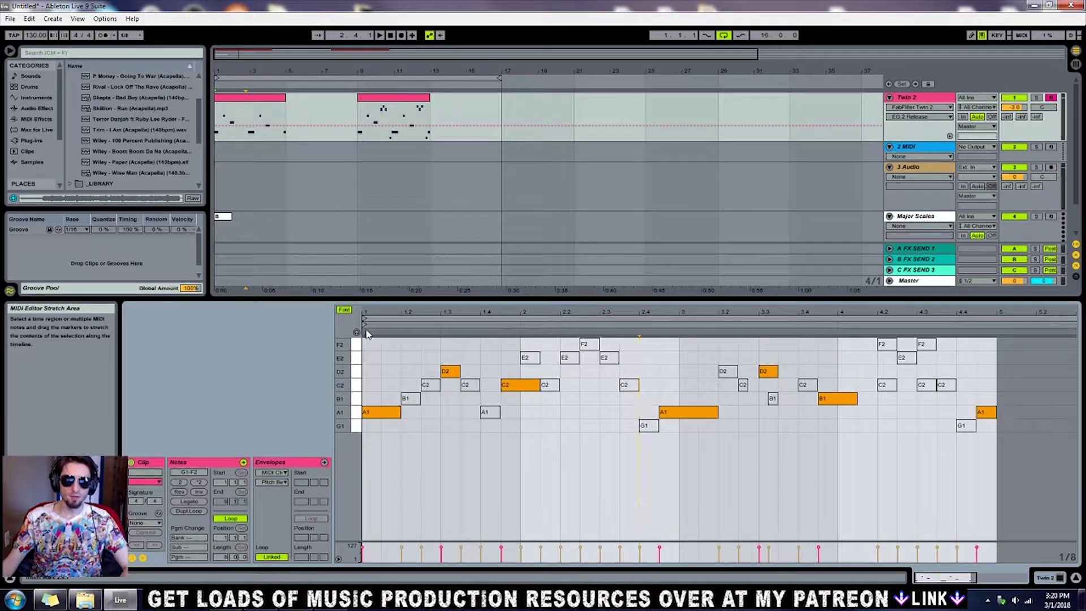
pyautogui.press('space')
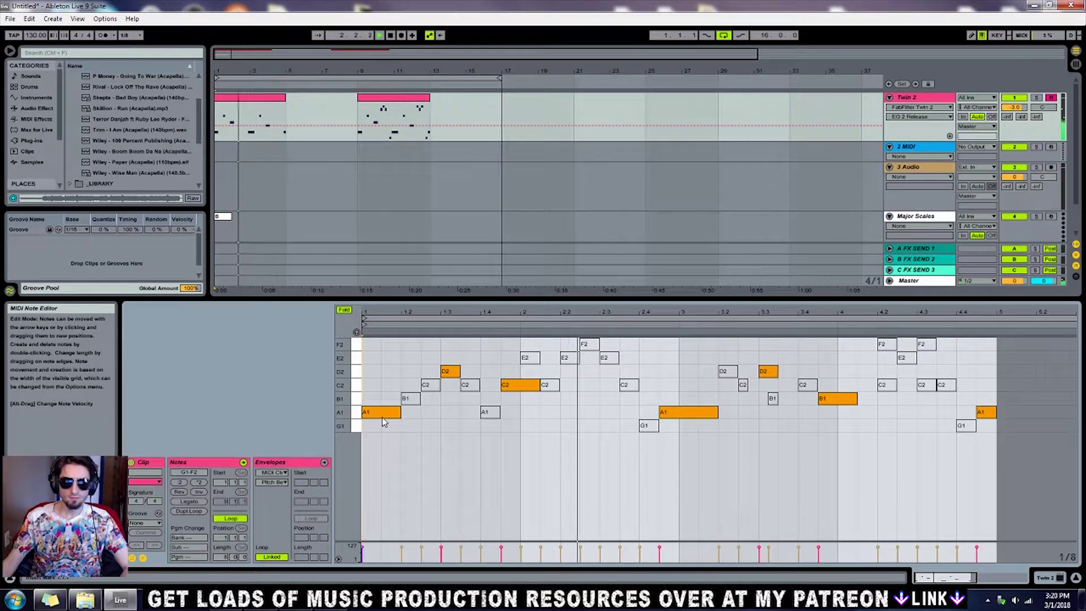
pyautogui.press('space')
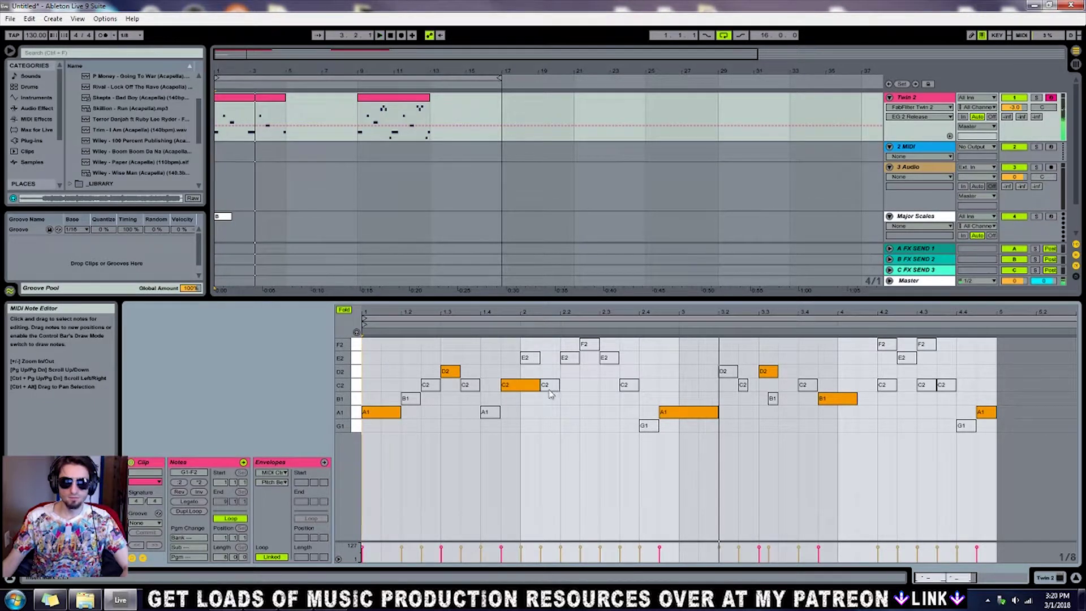
# Step: Move the C2, A1 and B1 notes onto the starts of bars 2, 3 and 4 while playing the melody
pyautogui.moveTo(526, 389); pyautogui.dragTo(545, 389)
pyautogui.press('space')
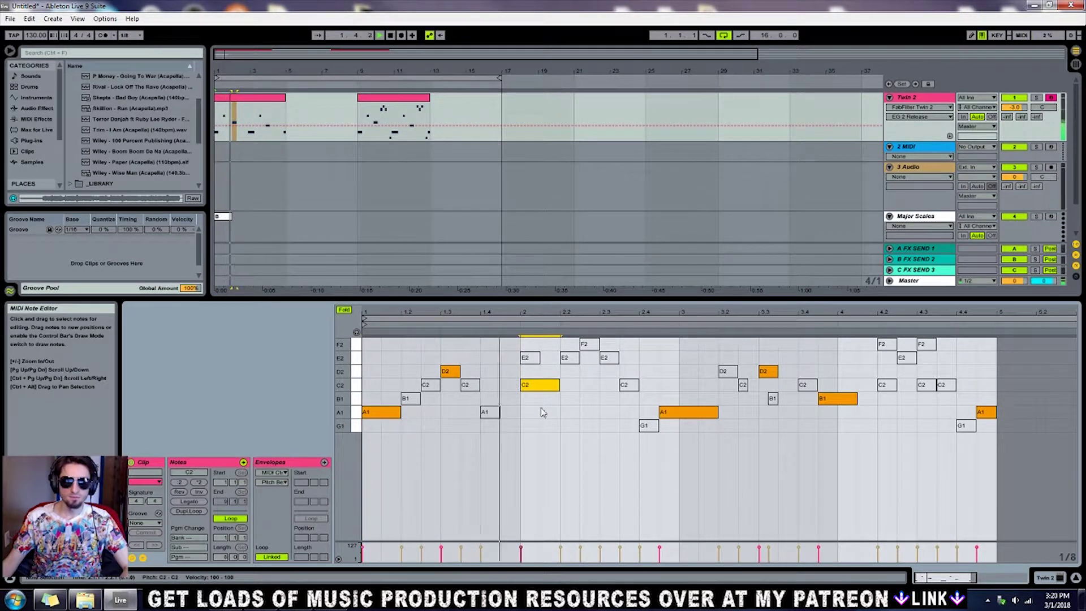
pyautogui.moveTo(700, 411); pyautogui.dragTo(719, 412)
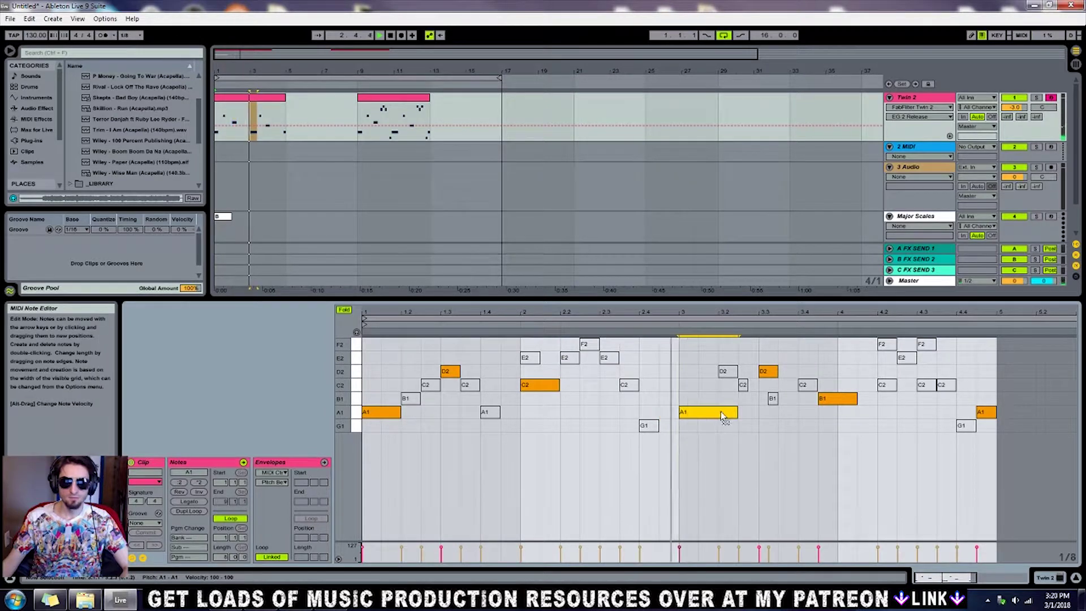
pyautogui.moveTo(851, 398); pyautogui.dragTo(871, 399)
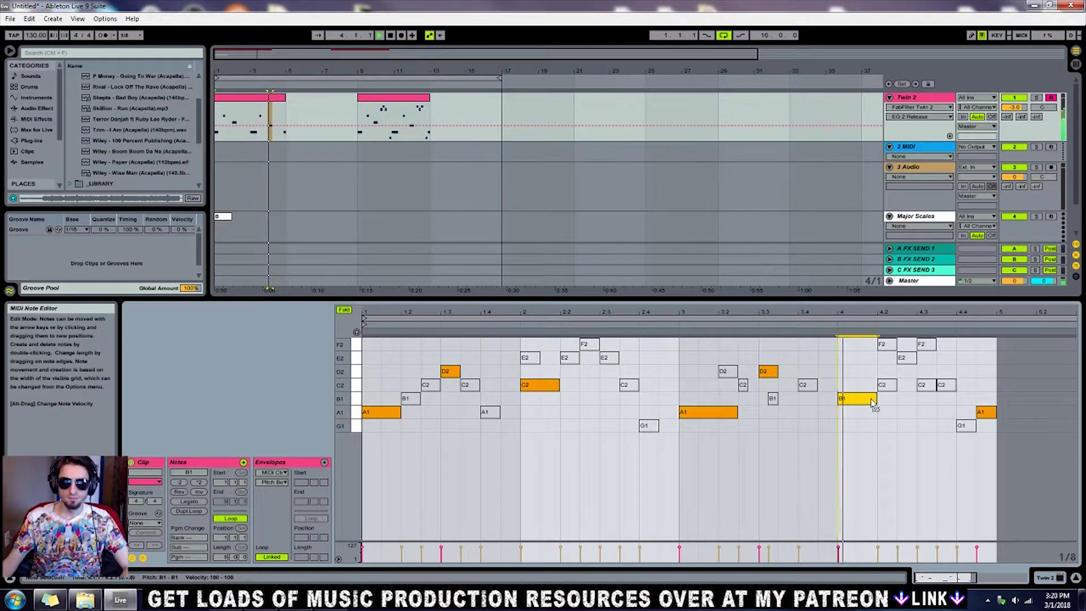
# Step: Shorten the A1 note in bar 3 to one beat and move the last A1 note to 4.4
pyautogui.moveTo(723, 414)
pyautogui.mouseDown()
pyautogui.moveTo(733, 427)
pyautogui.moveTo(718, 412)
pyautogui.mouseUp()
pyautogui.click(697, 386)
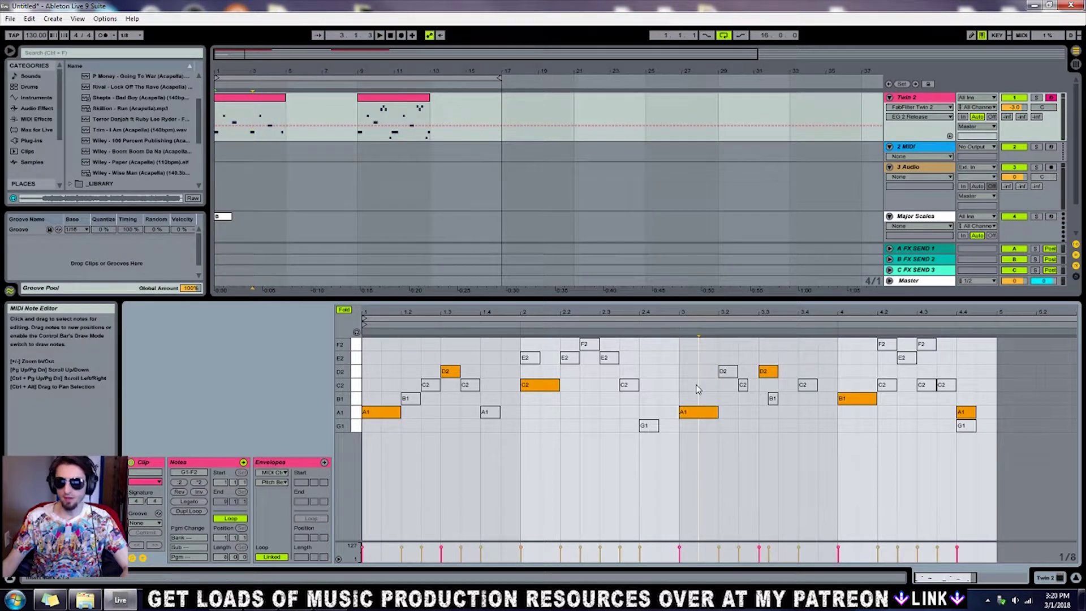
pyautogui.click(583, 407)
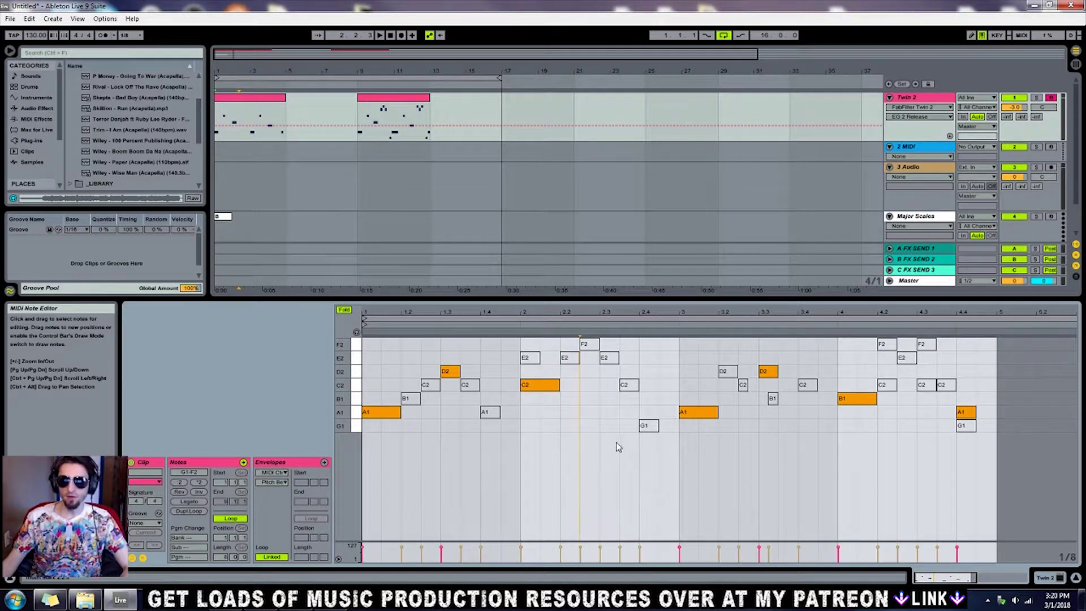
pyautogui.click(711, 413)
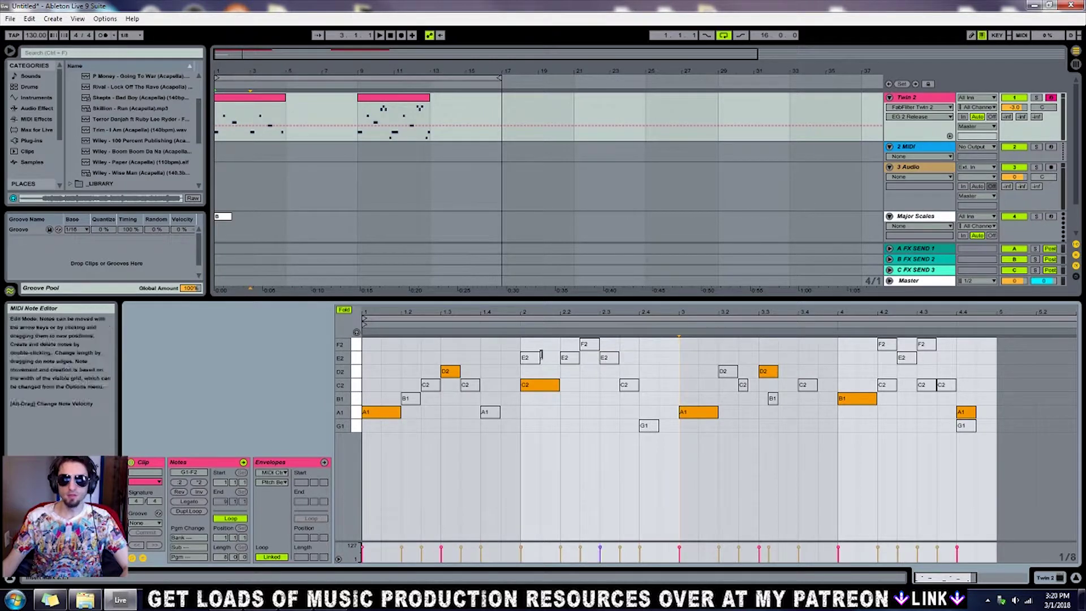
pyautogui.click(406, 398)
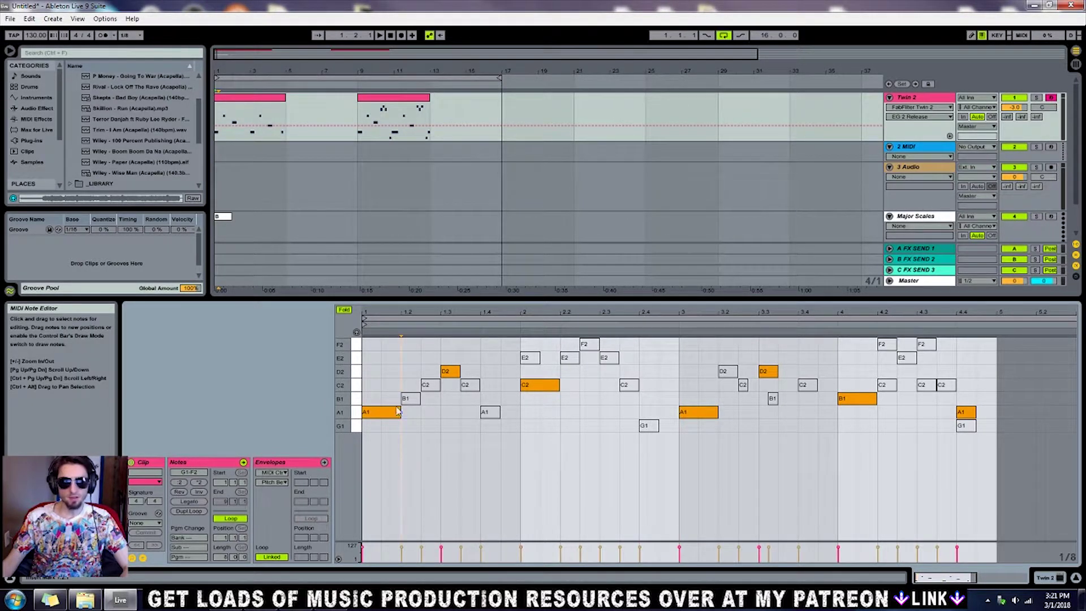
# Step: Delete the first A1 note and redraw it at the start of bar 1 with a length of one beat
pyautogui.doubleClick(386, 411)
pyautogui.doubleClick(373, 415)
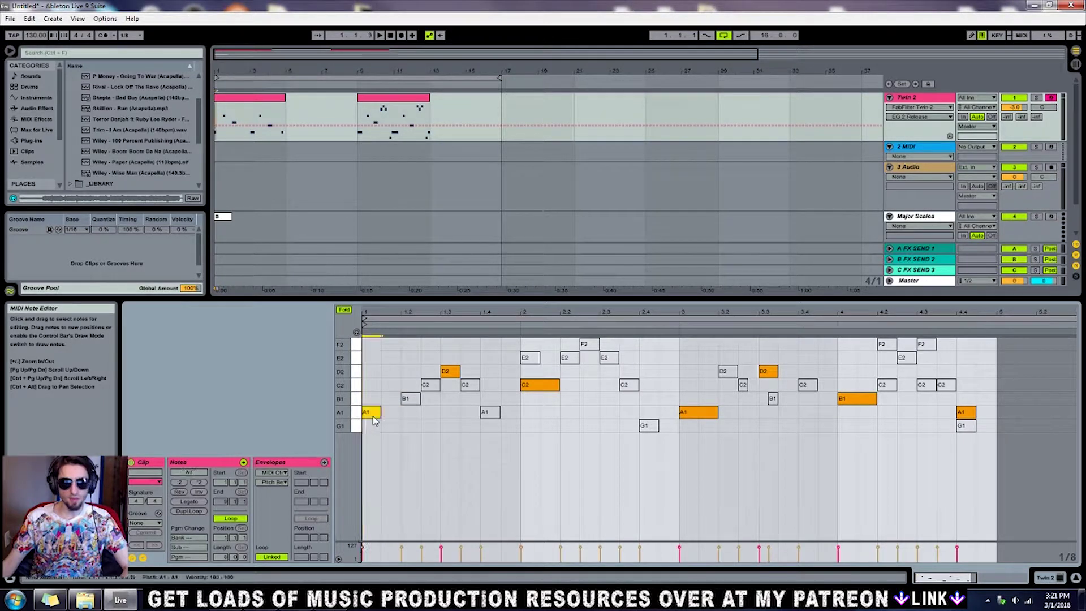
pyautogui.moveTo(380, 411); pyautogui.dragTo(400, 413)
pyautogui.click(443, 417)
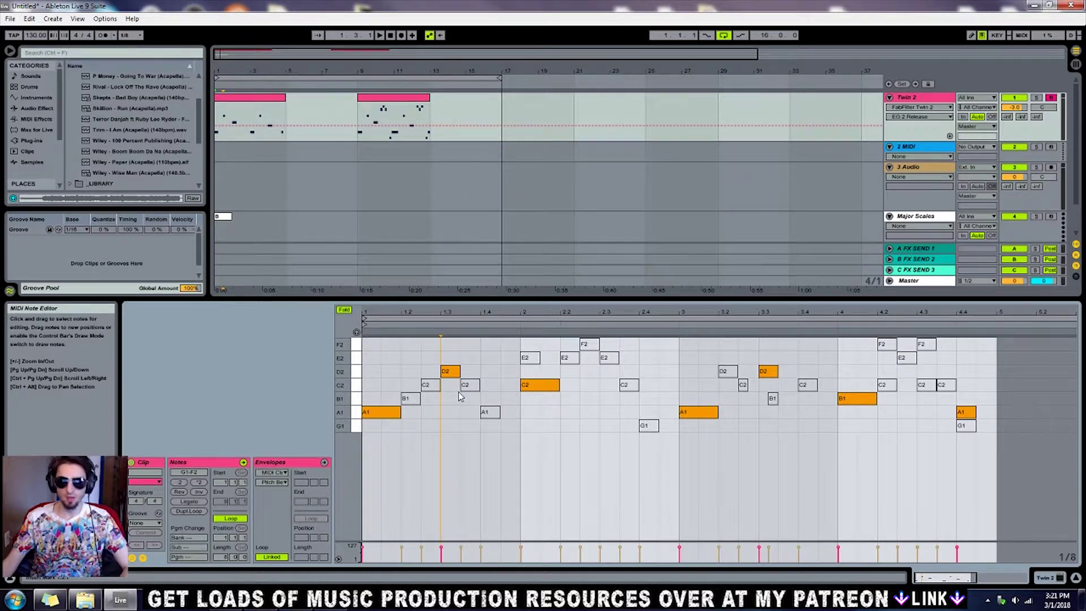
# Step: Load the Airwaves_VOCAL_mix2.wav sample from the browser onto the 3 Audio track at bar 1
pyautogui.press('Home')
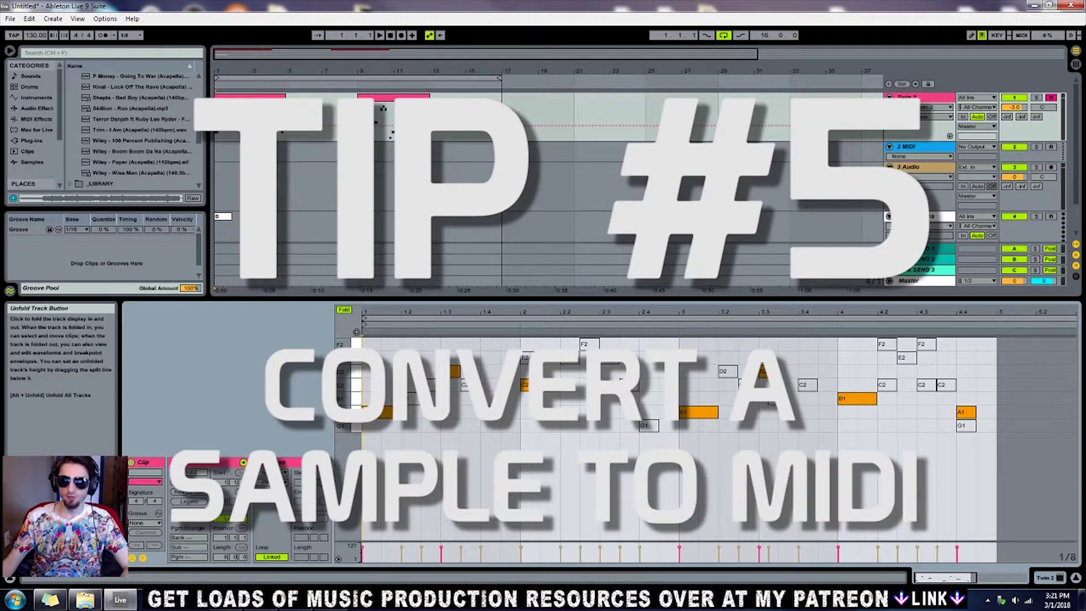
pyautogui.click(820, 187)
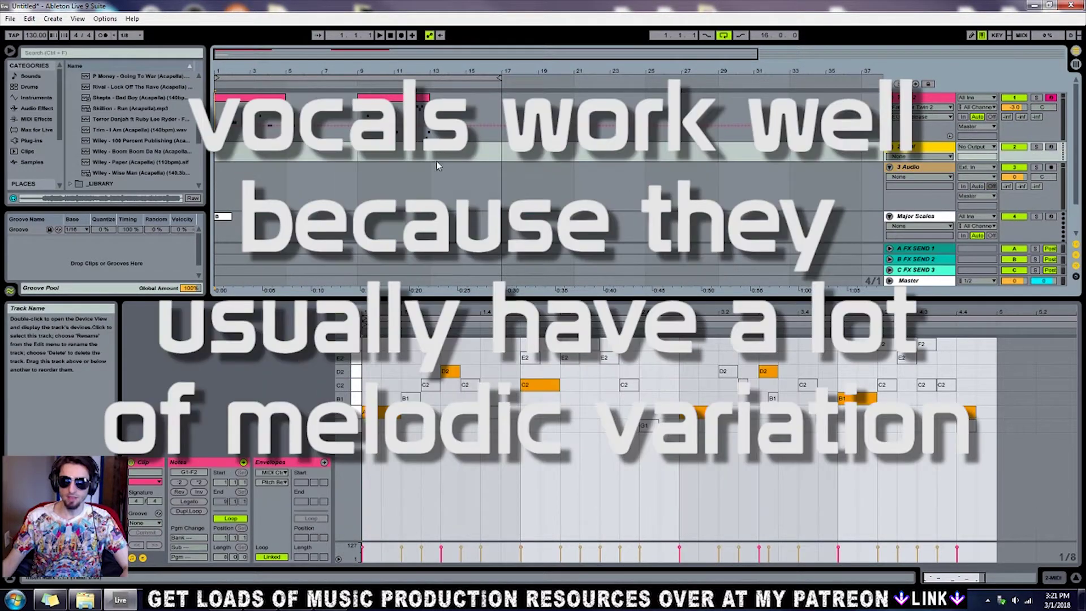
pyautogui.click(357, 187)
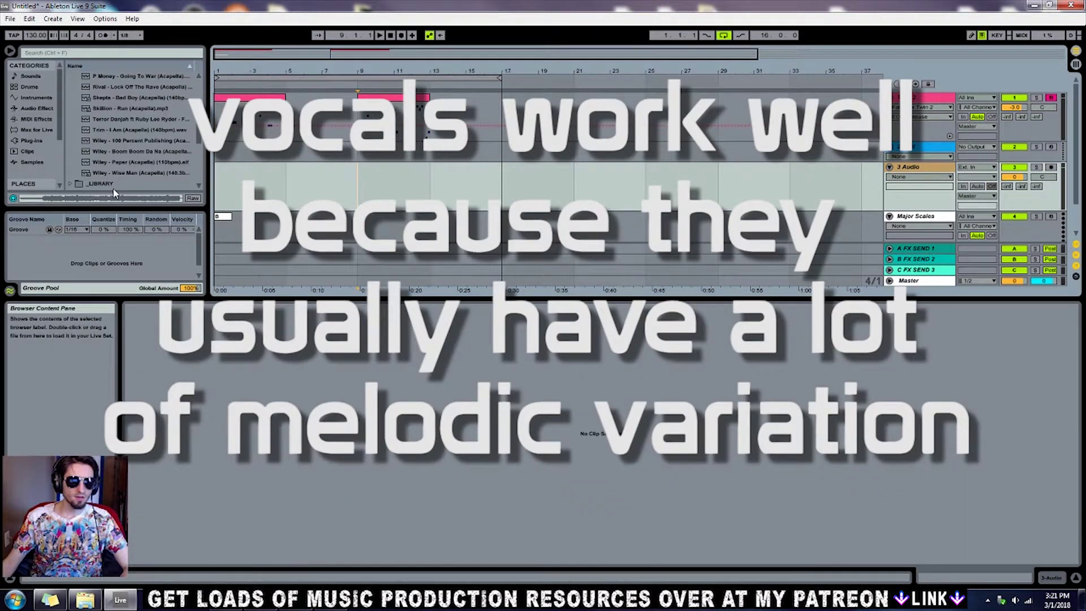
pyautogui.scroll(2, 98, 133)
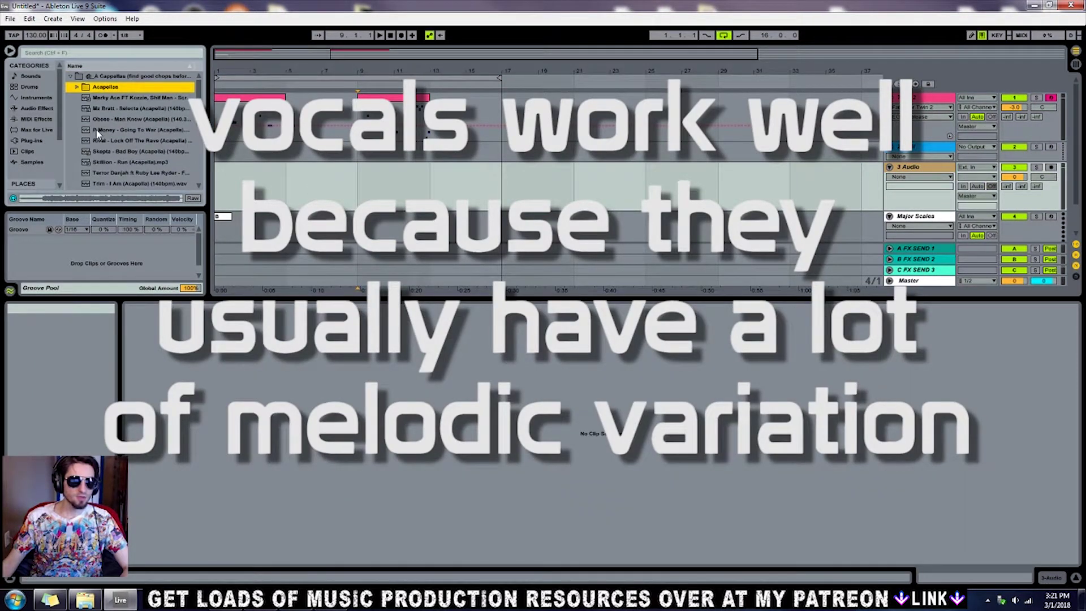
pyautogui.click(70, 76)
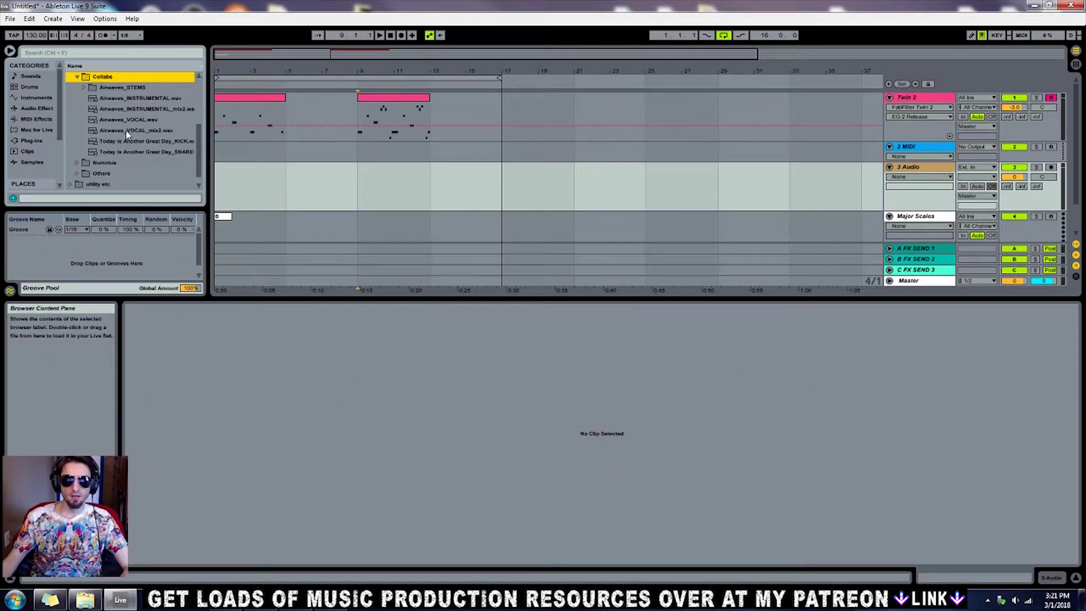
pyautogui.moveTo(125, 130); pyautogui.dragTo(374, 168)
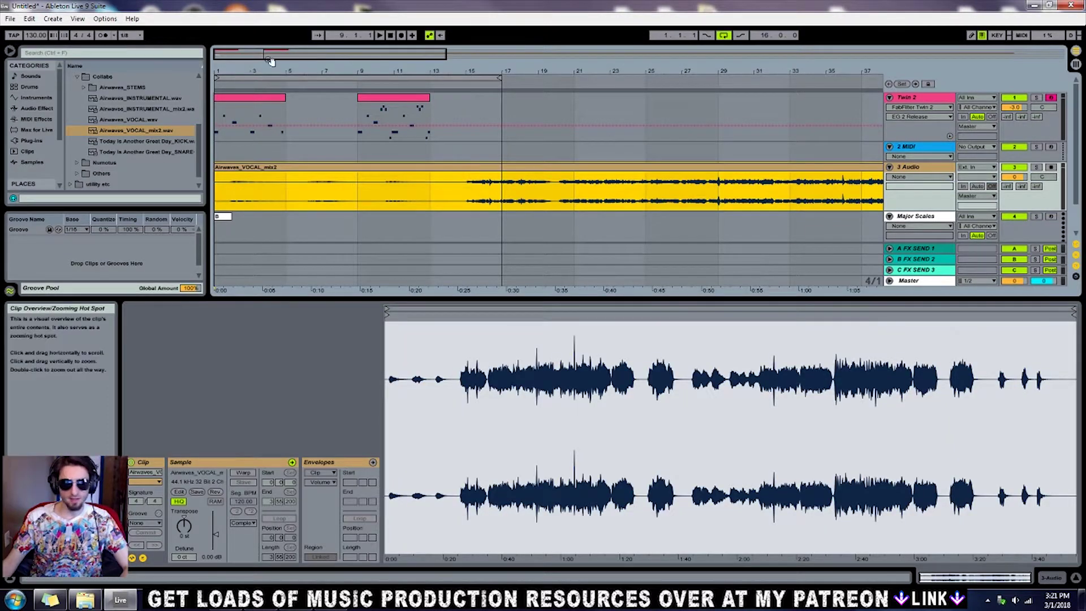
# Step: Play the vocal clip and trim its start to bar 21
pyautogui.moveTo(266, 55); pyautogui.dragTo(266, 69)
pyautogui.moveTo(367, 52); pyautogui.dragTo(367, 57)
pyautogui.press('space')
pyautogui.moveTo(215, 175); pyautogui.dragTo(347, 181)
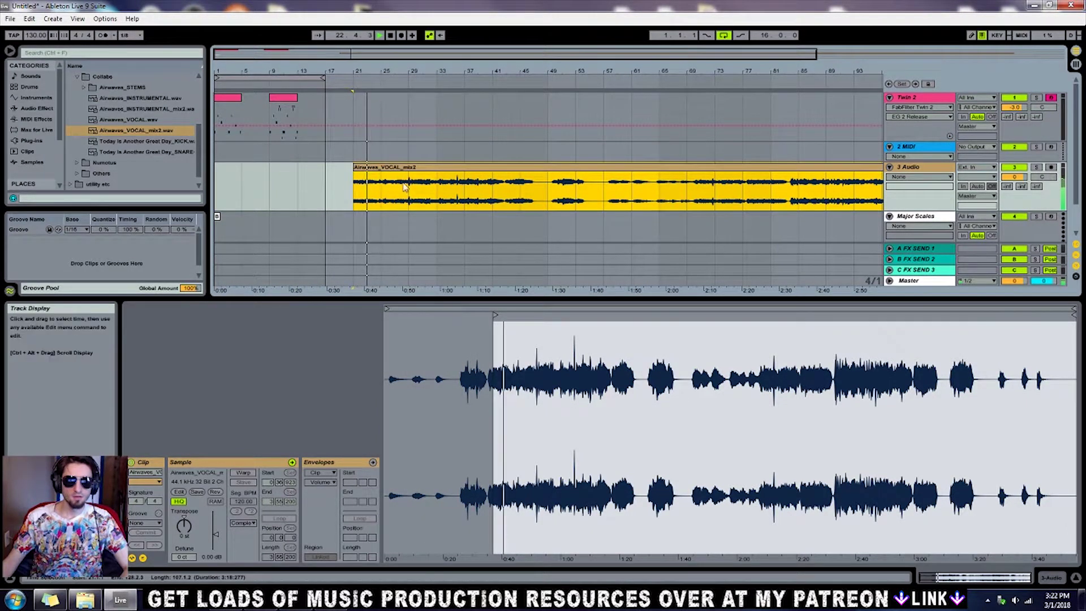
pyautogui.click(429, 81)
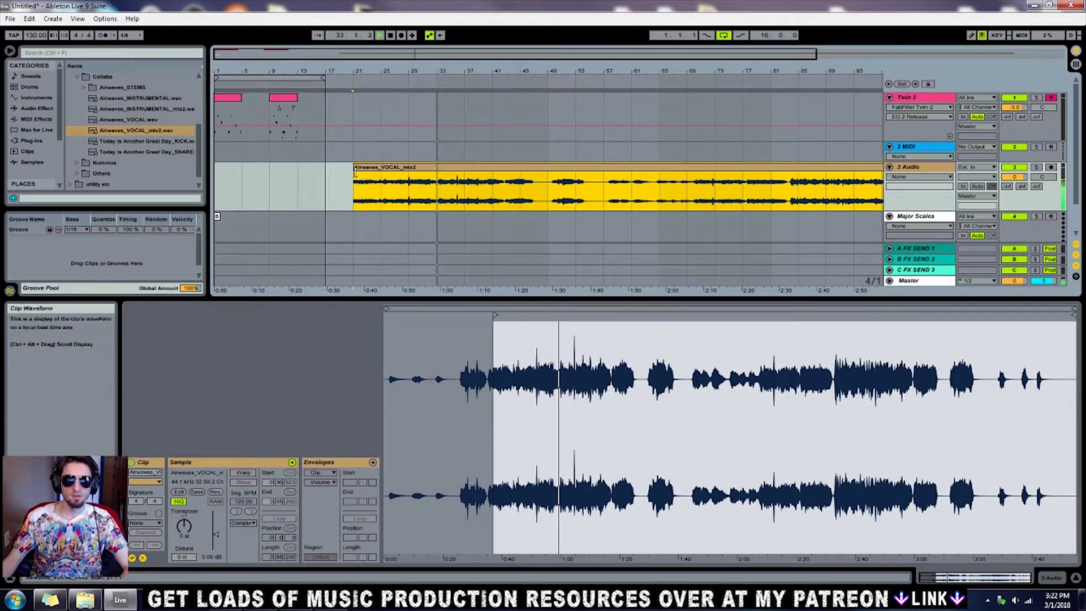
# Step: Trim the vocal clip's start to bar 29 and convert bars 29 to 37 to a MIDI melody on the Twin 2 track
pyautogui.moveTo(348, 170); pyautogui.dragTo(436, 168)
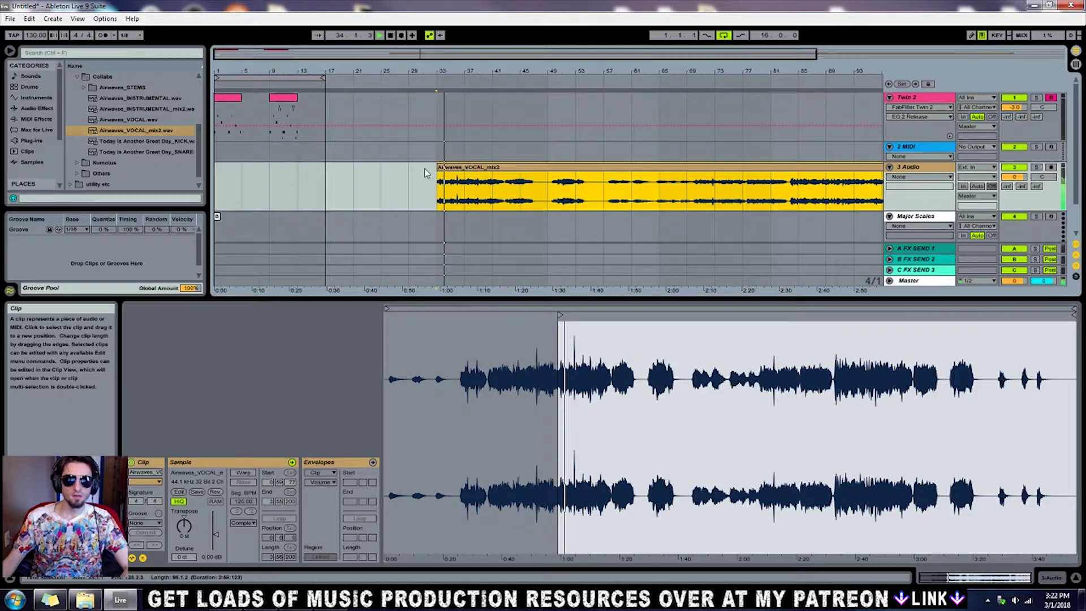
pyautogui.hotkey('ctrl', 'z')
pyautogui.moveTo(454, 157); pyautogui.dragTo(450, 113)
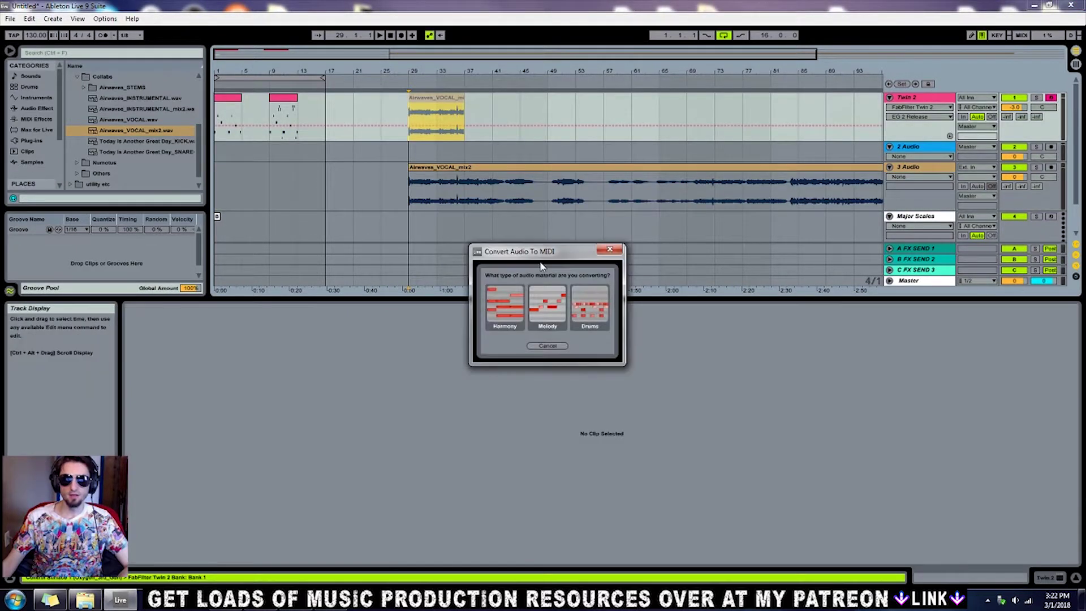
pyautogui.click(547, 305)
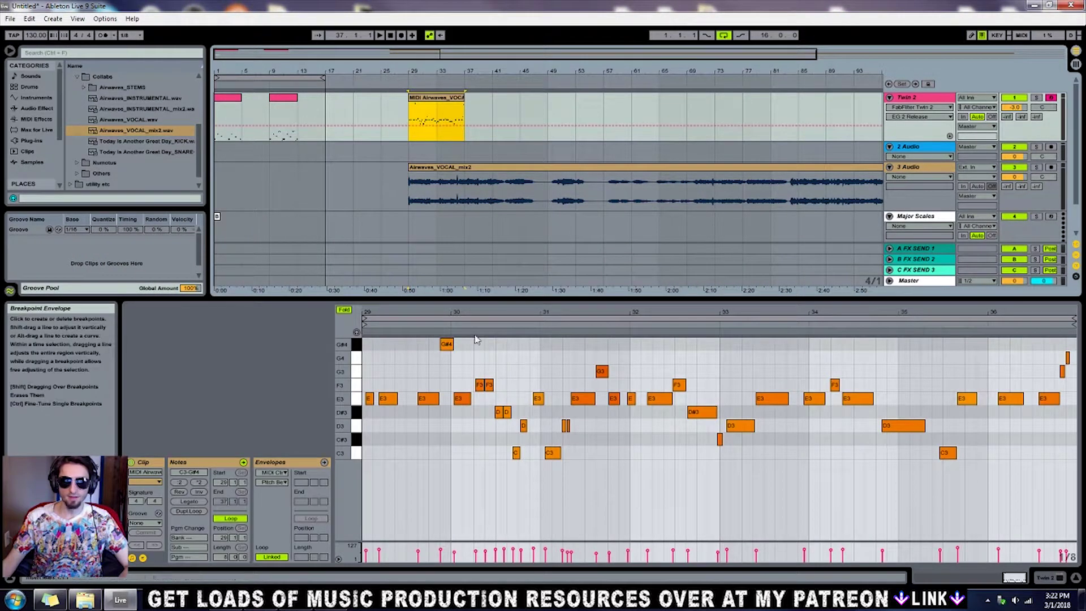
# Step: Solo the Twin 2 track and play the converted vocal melody from bar 29
pyautogui.moveTo(451, 295); pyautogui.dragTo(451, 286)
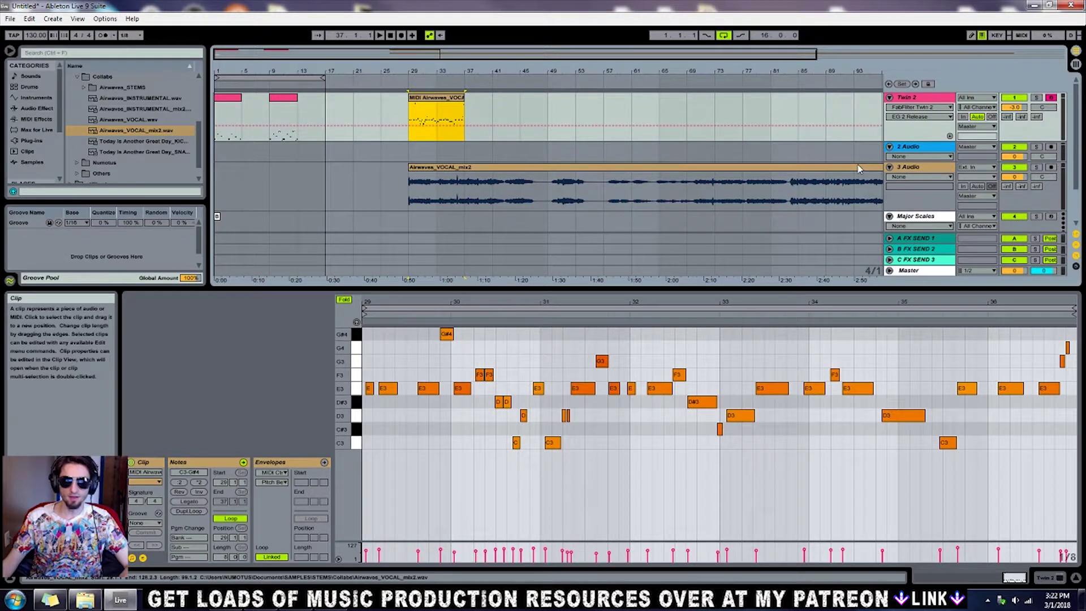
pyautogui.click(1038, 98)
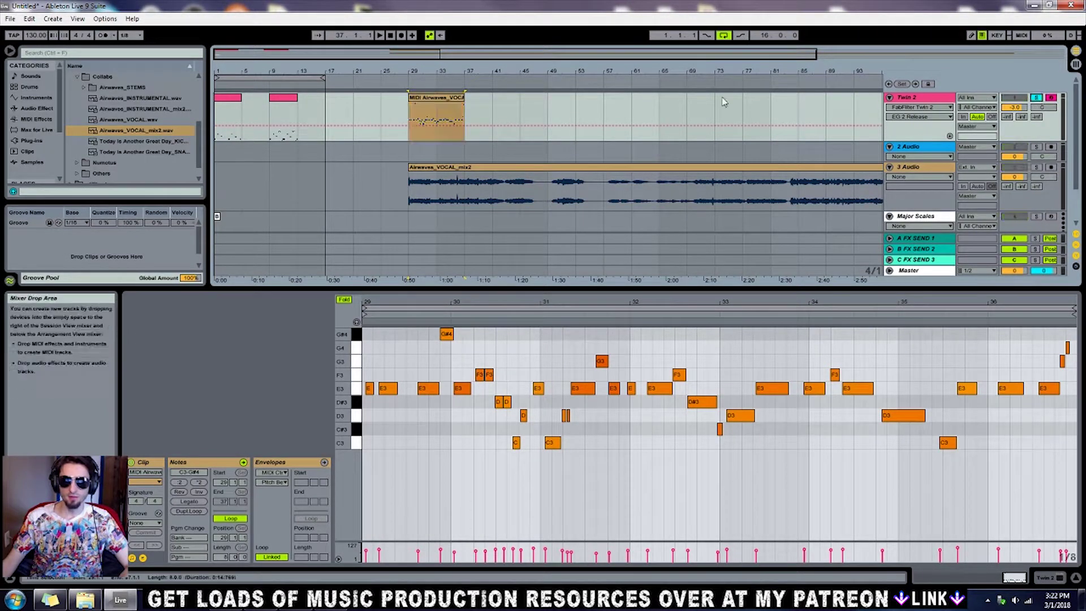
pyautogui.click(404, 80)
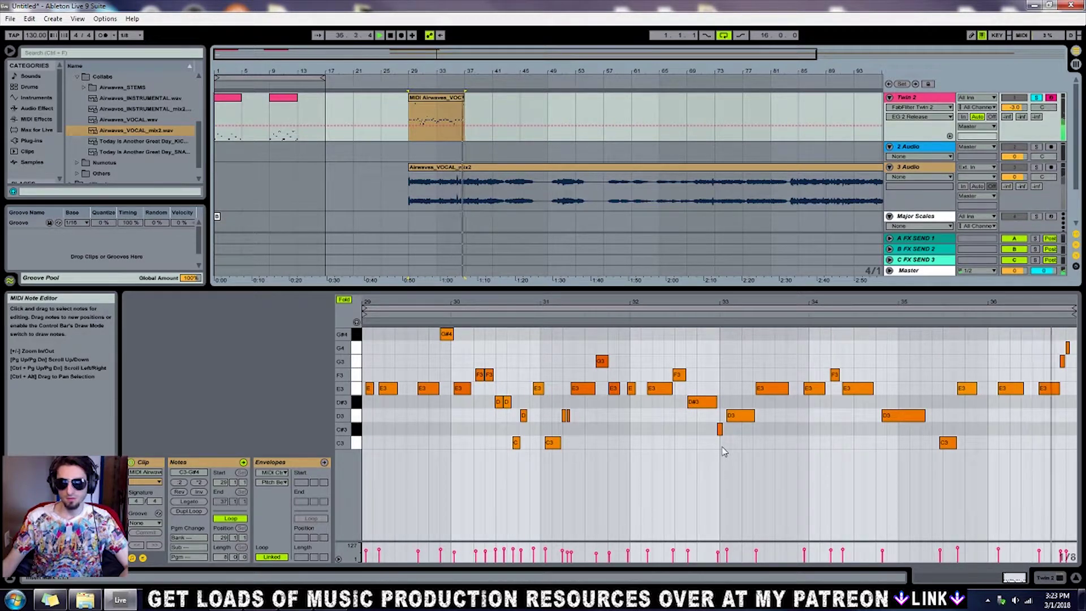
pyautogui.press('space')
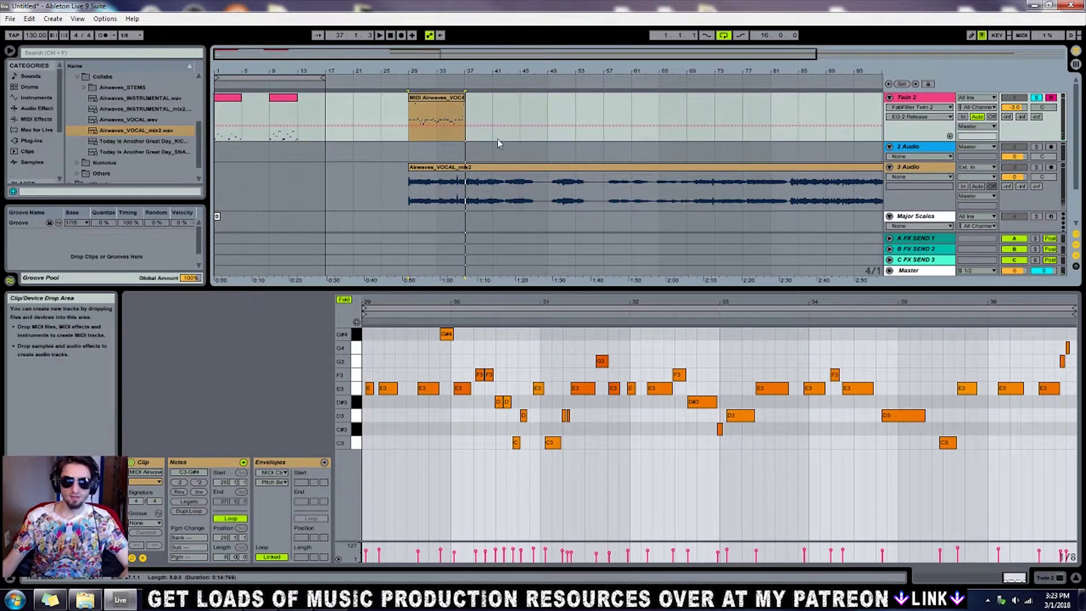
# Step: Quantize all notes' starts and ends to 1/16 at 100%, then shift the first E3 note to the start of bar 29
pyautogui.click(510, 359)
pyautogui.hotkey('ctrl', 'a')
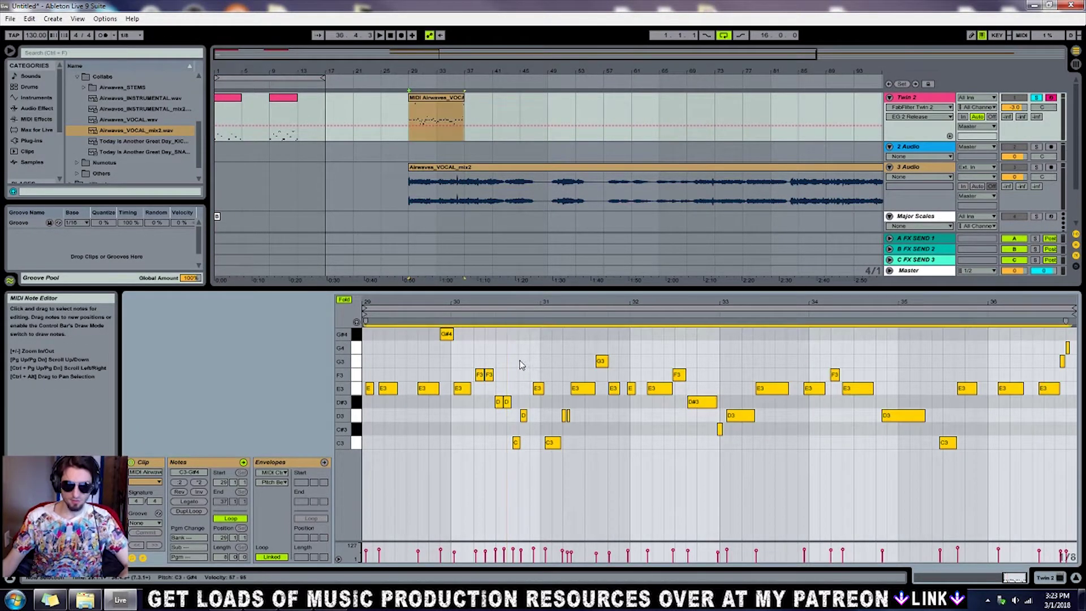
pyautogui.hotkey('ctrl', 'shift', 'u')
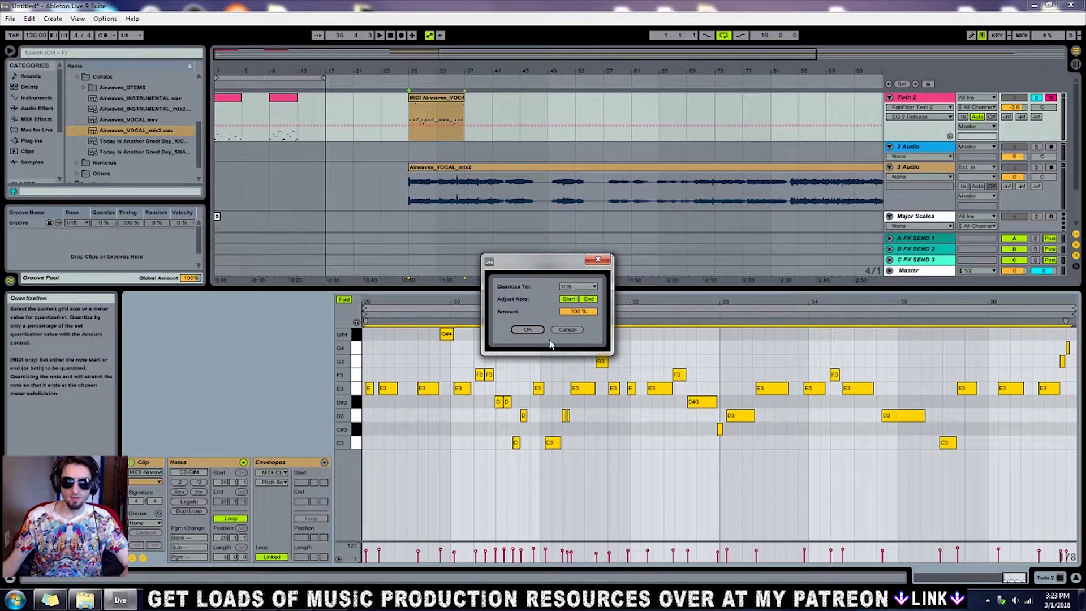
pyautogui.click(528, 330)
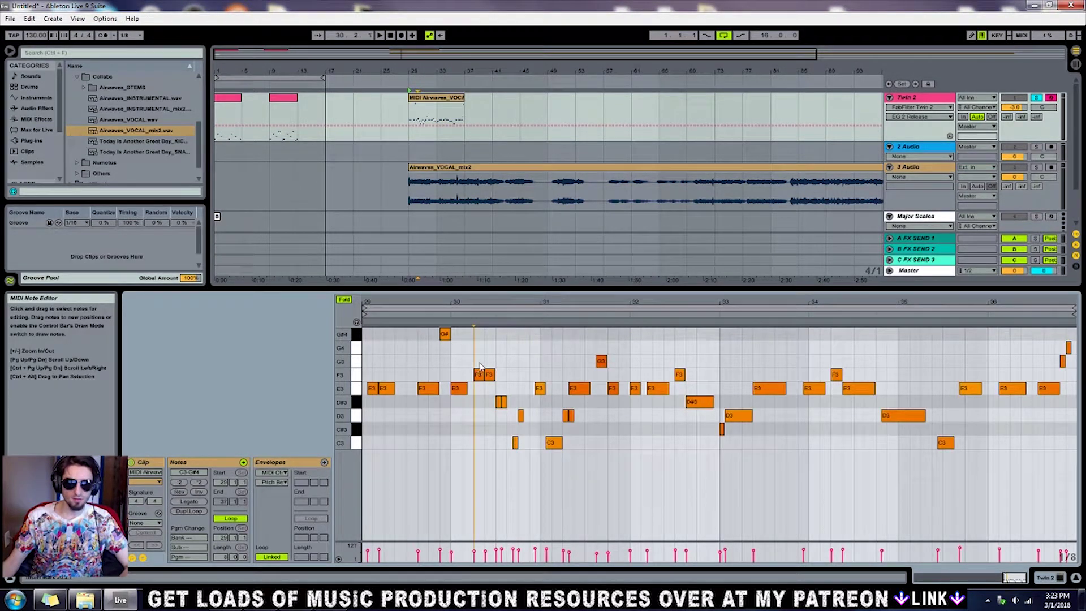
pyautogui.click(385, 379)
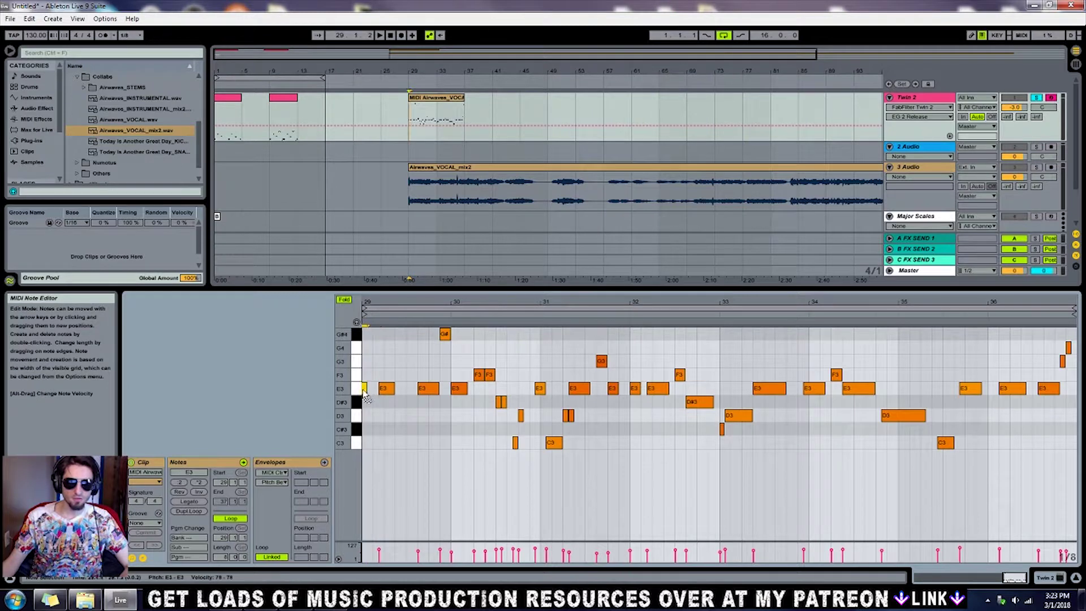
pyautogui.moveTo(371, 387); pyautogui.dragTo(378, 389)
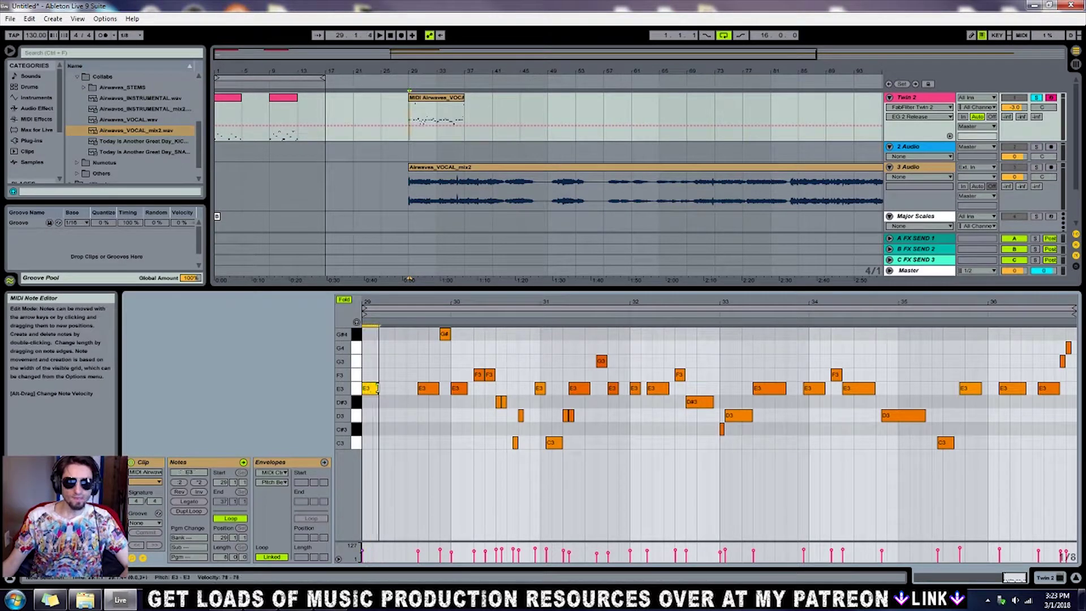
# Step: Turn off Fold and transpose all notes of the converted clip down two semitones
pyautogui.hotkey('ctrl', 'a')
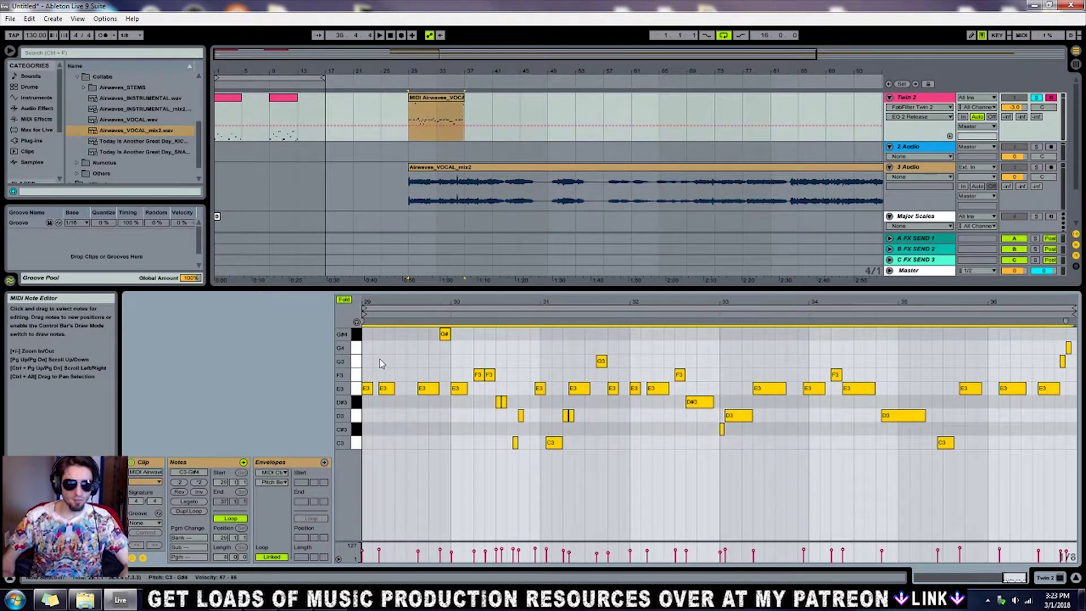
pyautogui.click(342, 300)
pyautogui.press('Down')
pyautogui.press('Down')
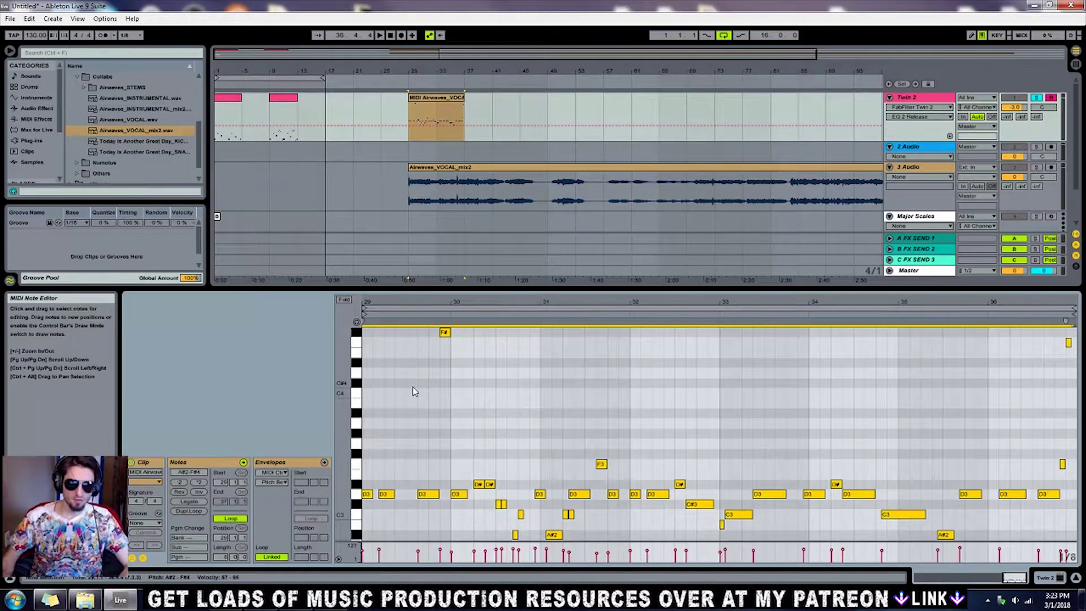
pyautogui.click(413, 390)
# Step: Select the high F#4 and F4 notes and transpose them down one octave
pyautogui.scroll(-2, 430, 412)
pyautogui.scroll(6, 429, 413)
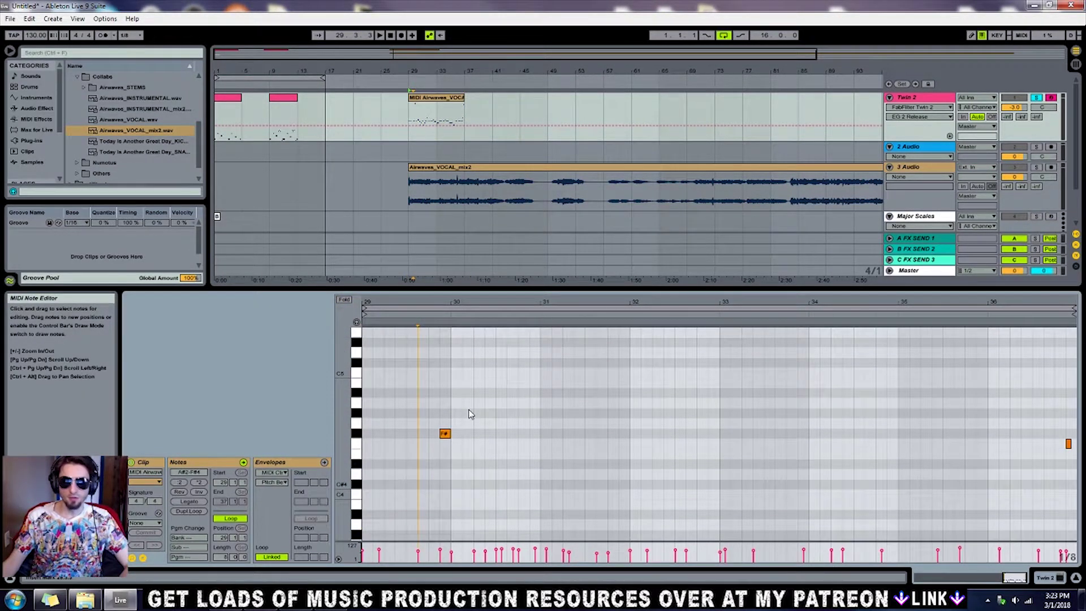
pyautogui.moveTo(355, 413); pyautogui.dragTo(353, 424)
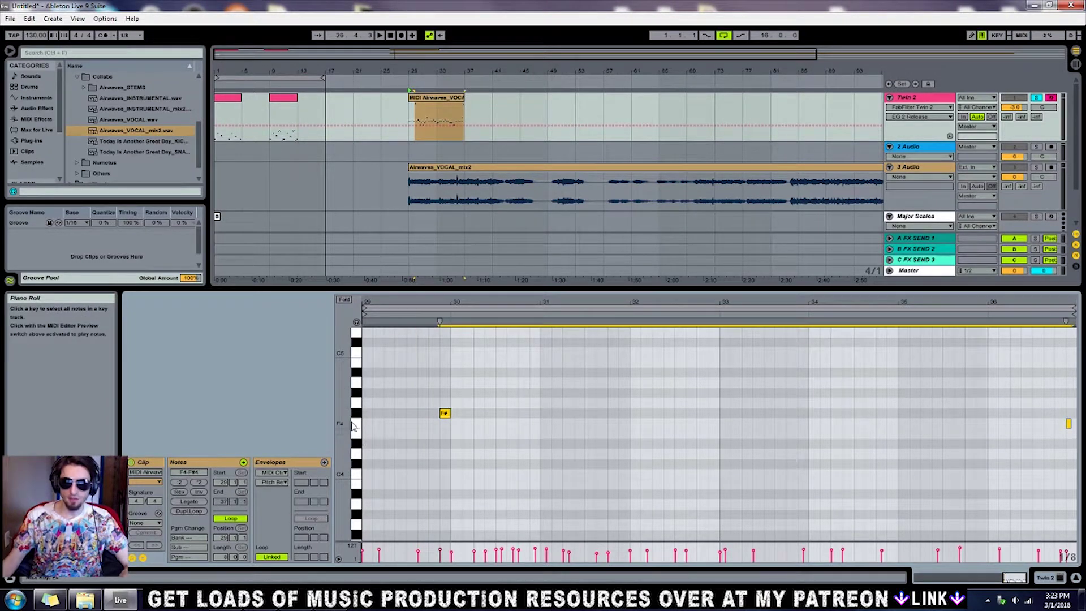
pyautogui.hotkey('shift', 'Down')
pyautogui.click(489, 344)
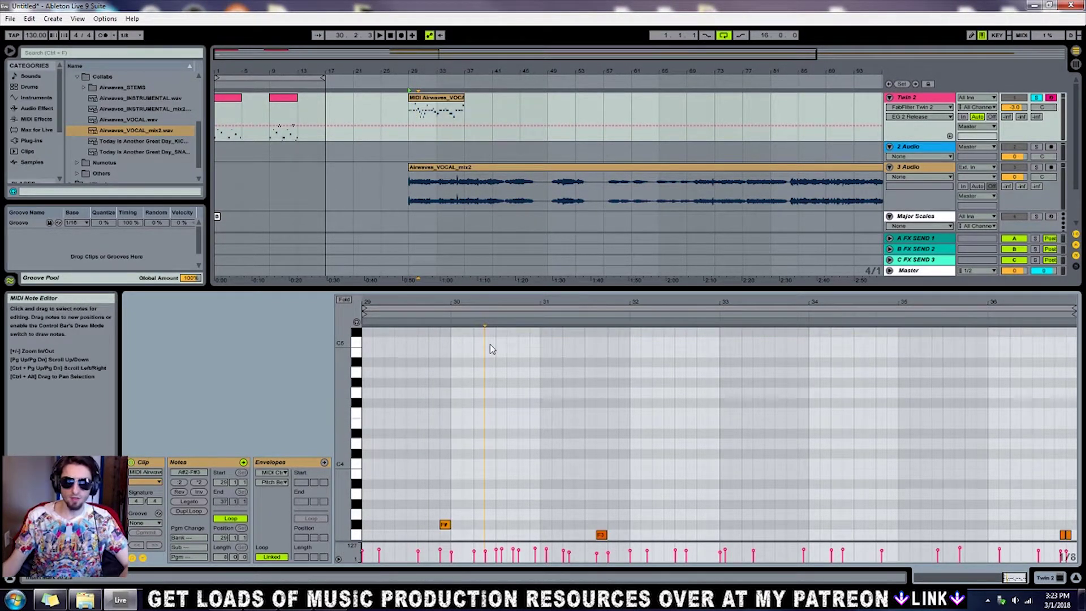
pyautogui.scroll(-2, 490, 343)
pyautogui.scroll(-2, 489, 344)
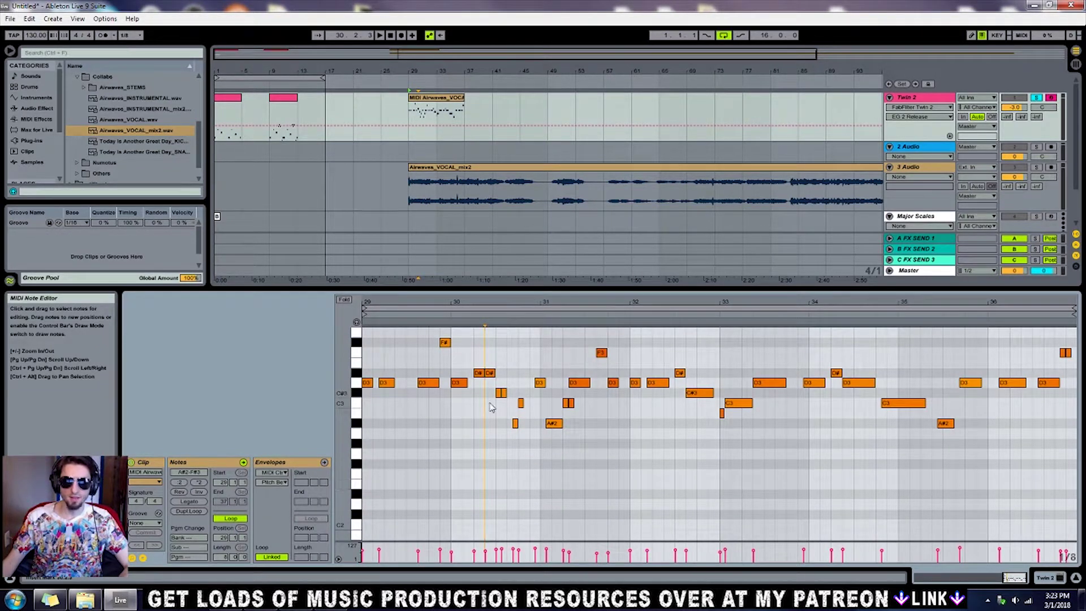
# Step: Move the third D3 and the F#3 of bar 29 earlier, and shorten that D3 to one grid step
pyautogui.press('space')
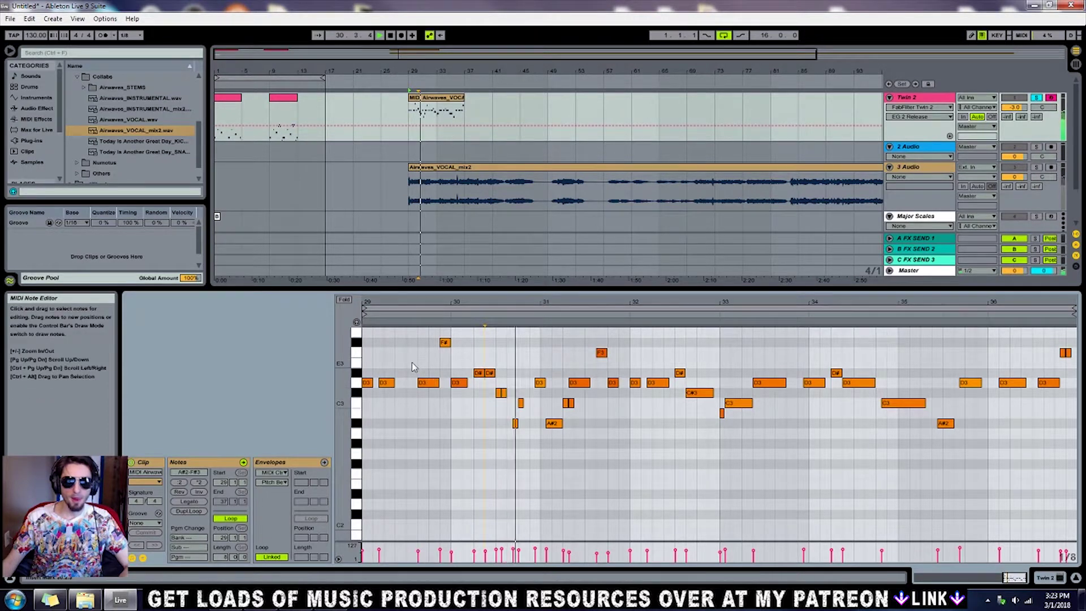
pyautogui.press('space')
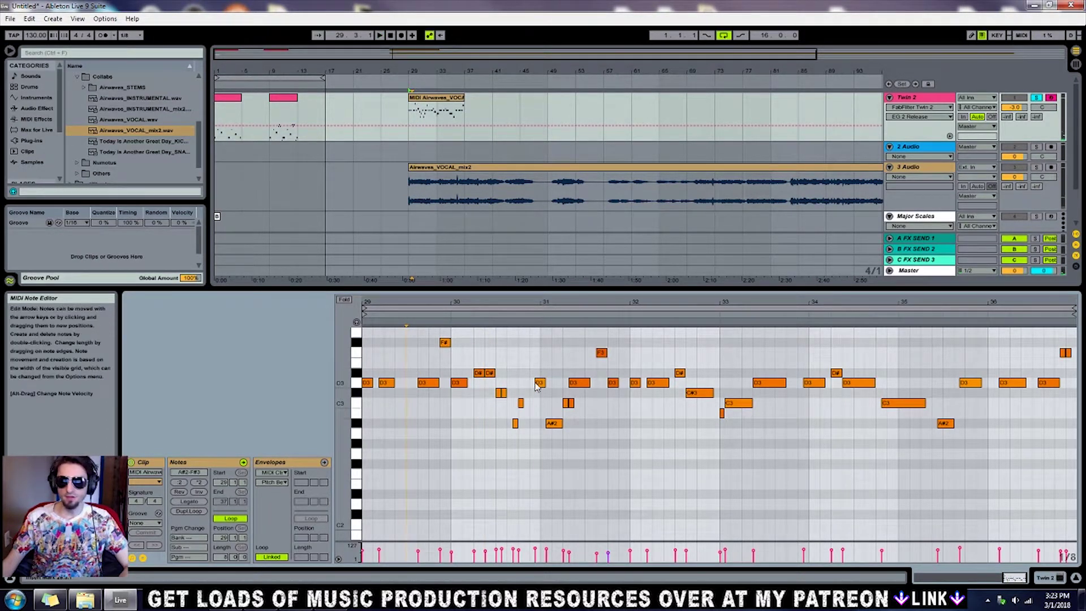
pyautogui.moveTo(423, 383); pyautogui.dragTo(411, 384)
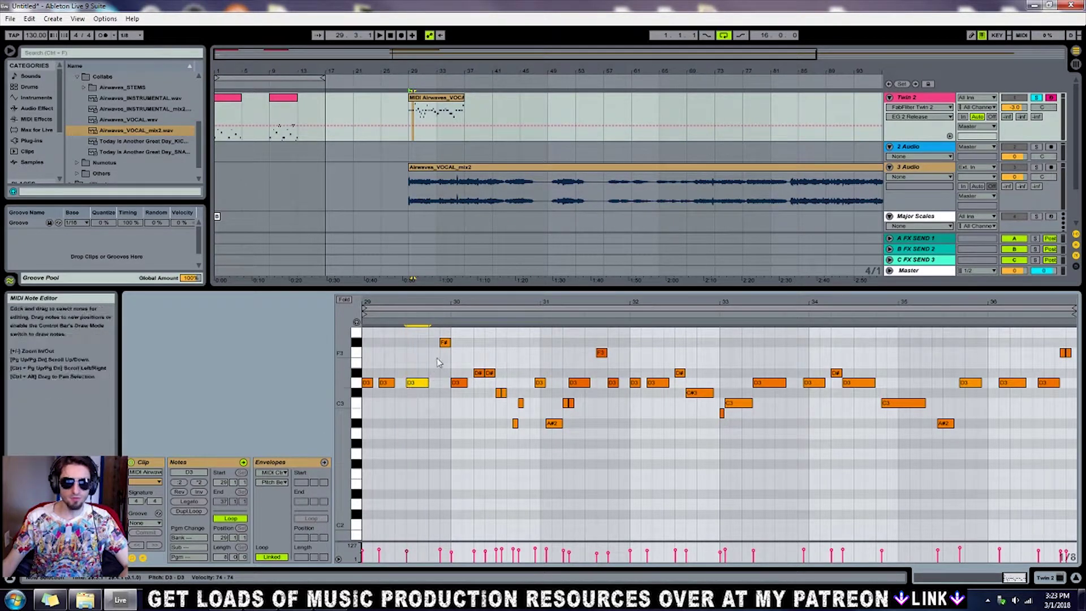
pyautogui.moveTo(441, 342); pyautogui.dragTo(428, 343)
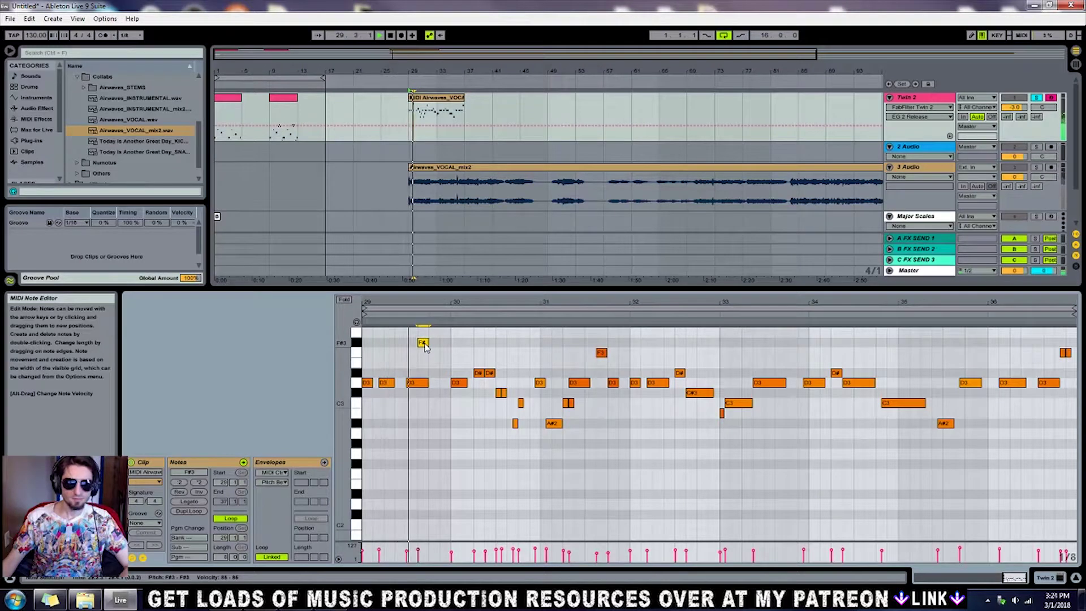
pyautogui.moveTo(427, 384); pyautogui.dragTo(417, 383)
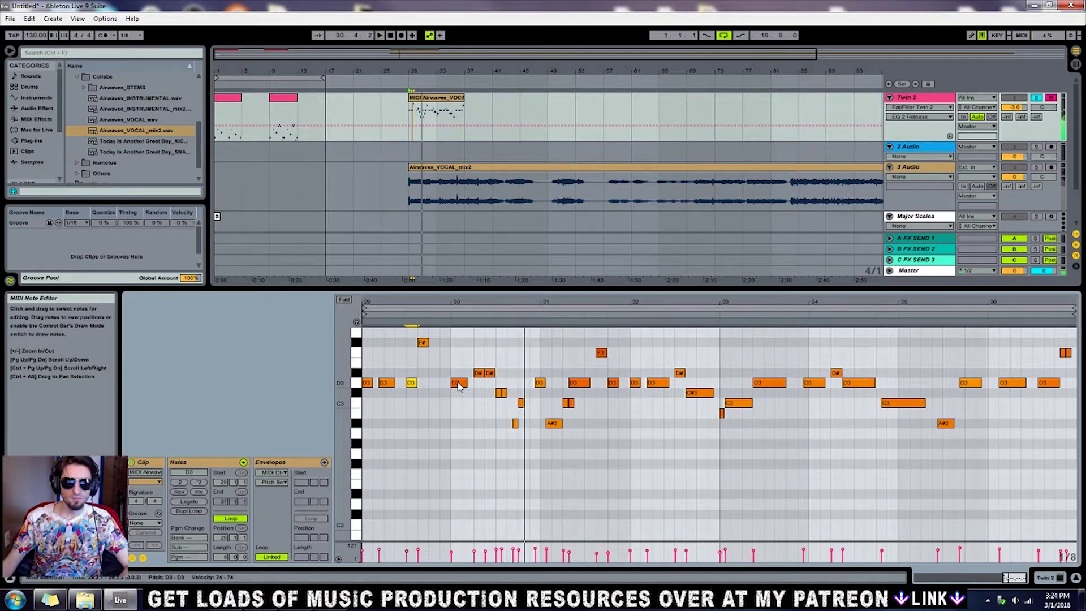
# Step: Delete all the D#3 notes and copy the F3 from bar 31 to directly after the F#3 in bar 29
pyautogui.click(357, 373)
pyautogui.click(478, 375)
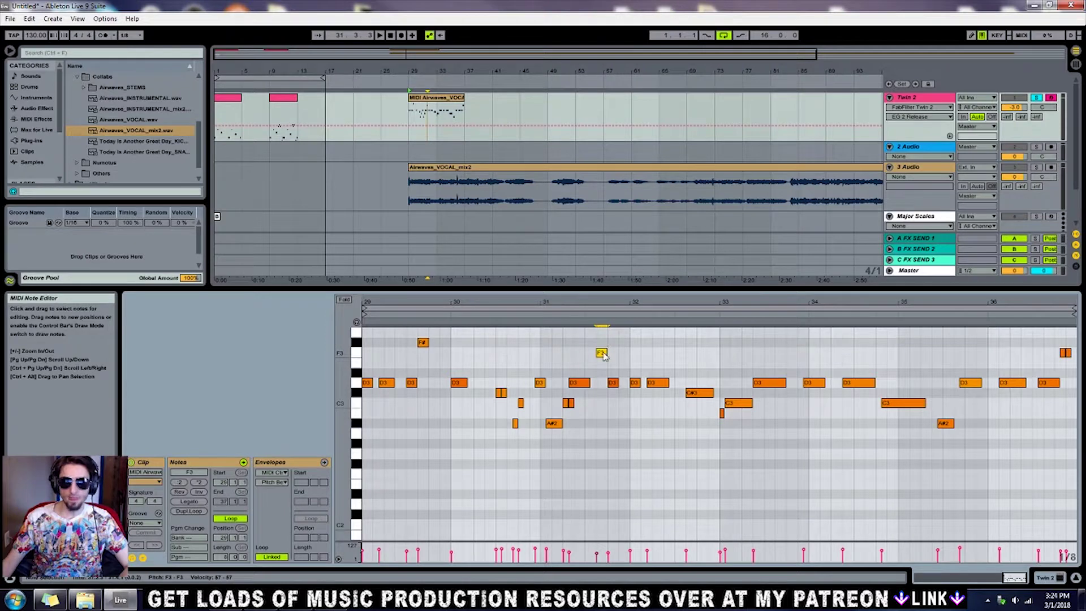
pyautogui.moveTo(603, 356); pyautogui.dragTo(440, 361)
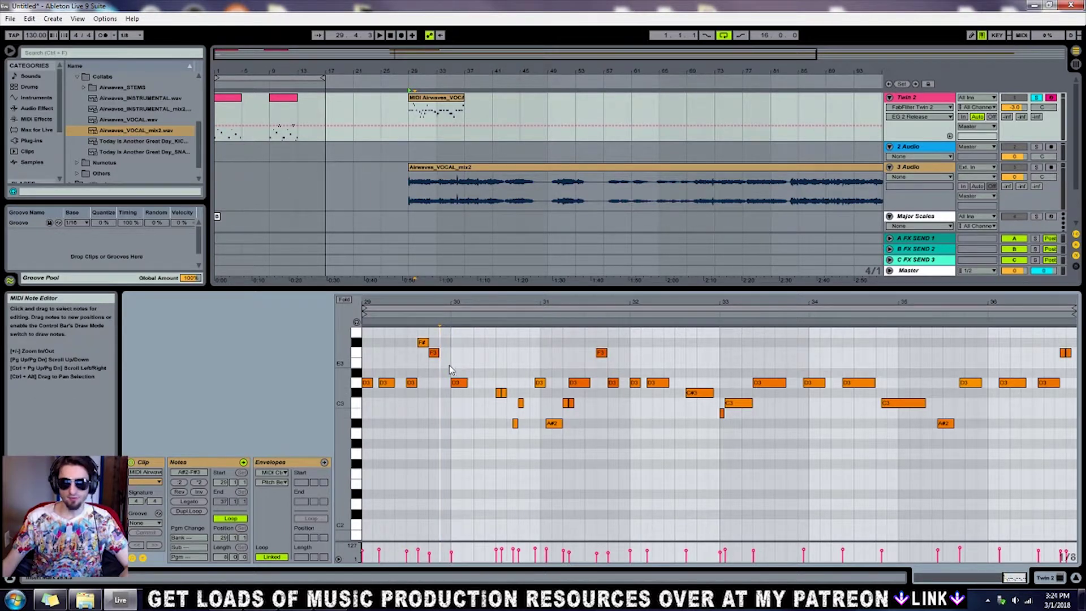
# Step: Deactivate every note from bar 30 to the end of the clip and turn on Fold
pyautogui.moveTo(824, 368); pyautogui.dragTo(1003, 412)
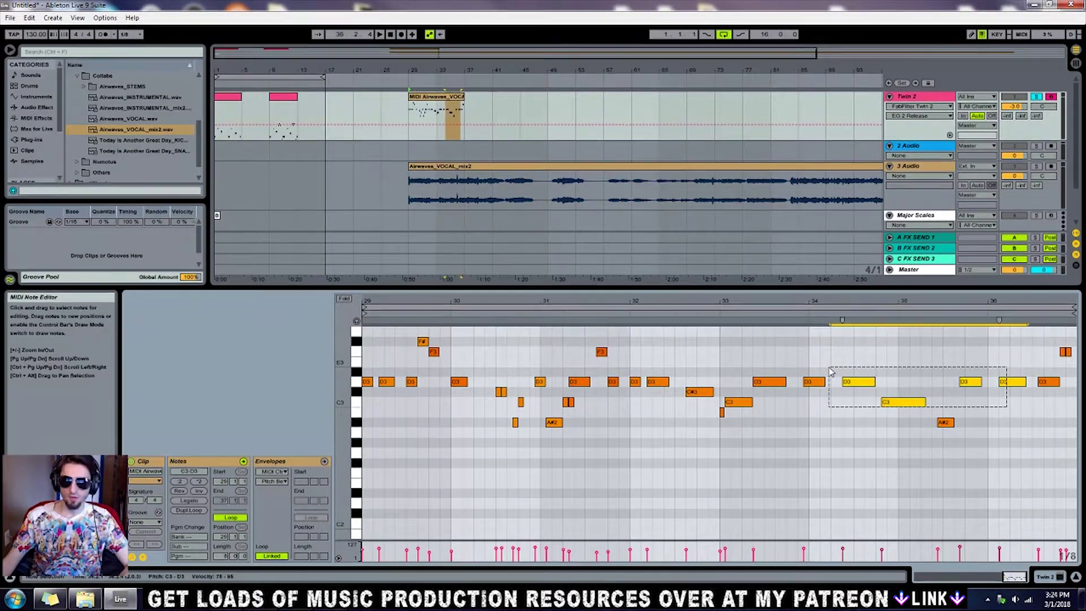
pyautogui.moveTo(465, 341); pyautogui.dragTo(1070, 460)
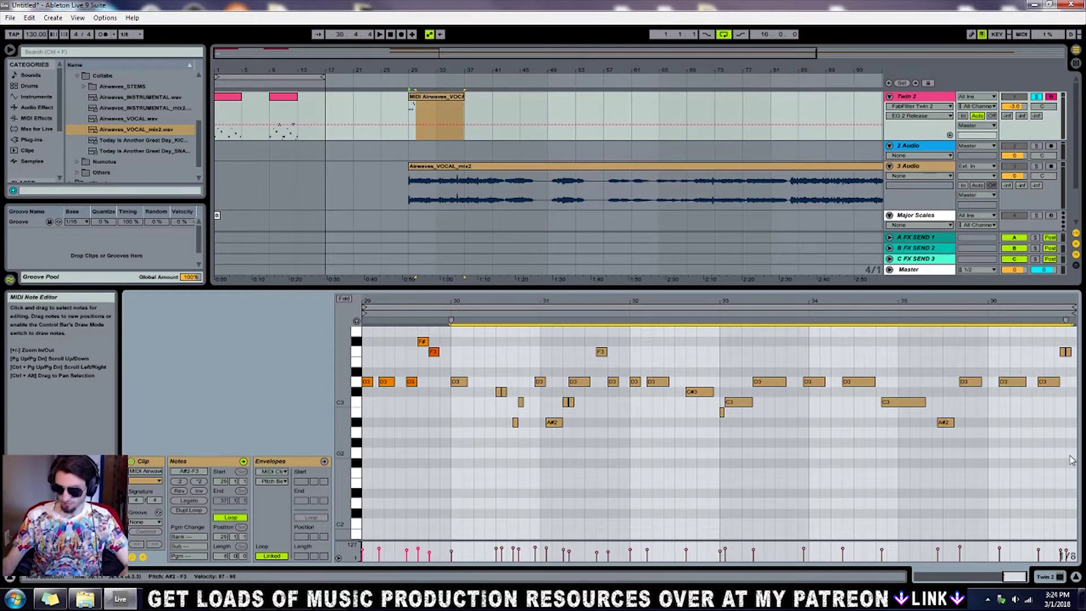
pyautogui.click(795, 467)
pyautogui.click(439, 373)
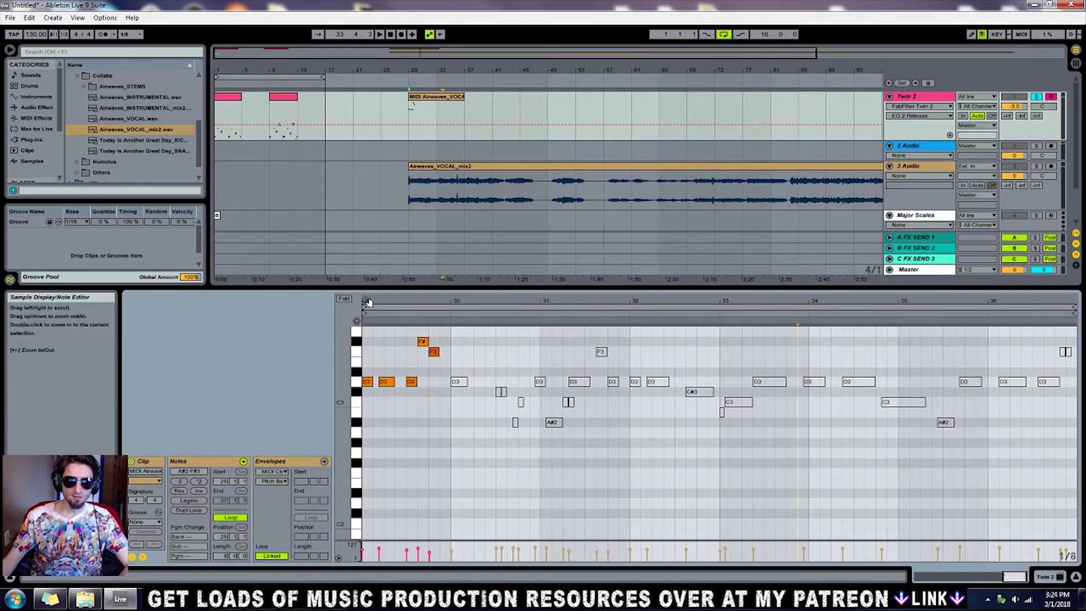
pyautogui.press('f')
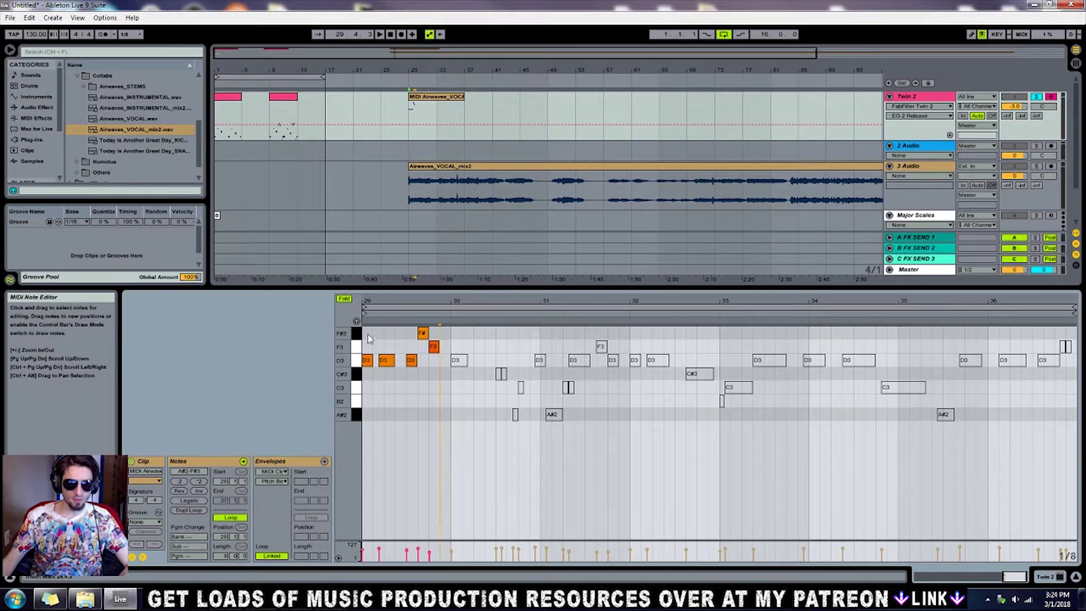
# Step: Try the F3 in bar 29 one grid step later and play back the opening notes
pyautogui.click(429, 389)
pyautogui.press('space')
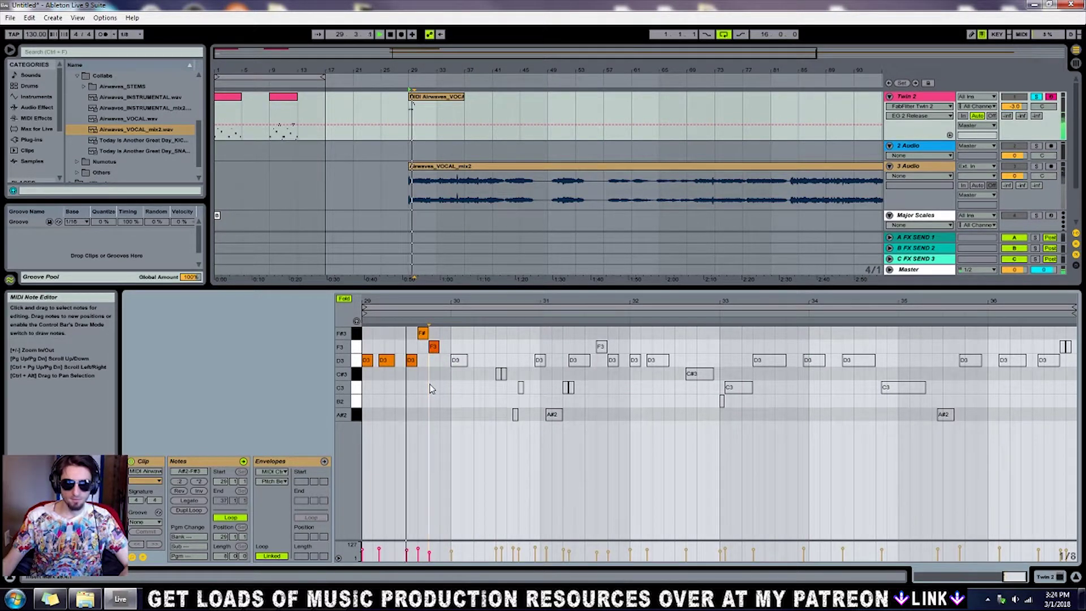
pyautogui.moveTo(433, 347); pyautogui.dragTo(445, 347)
pyautogui.press('space')
pyautogui.press('space')
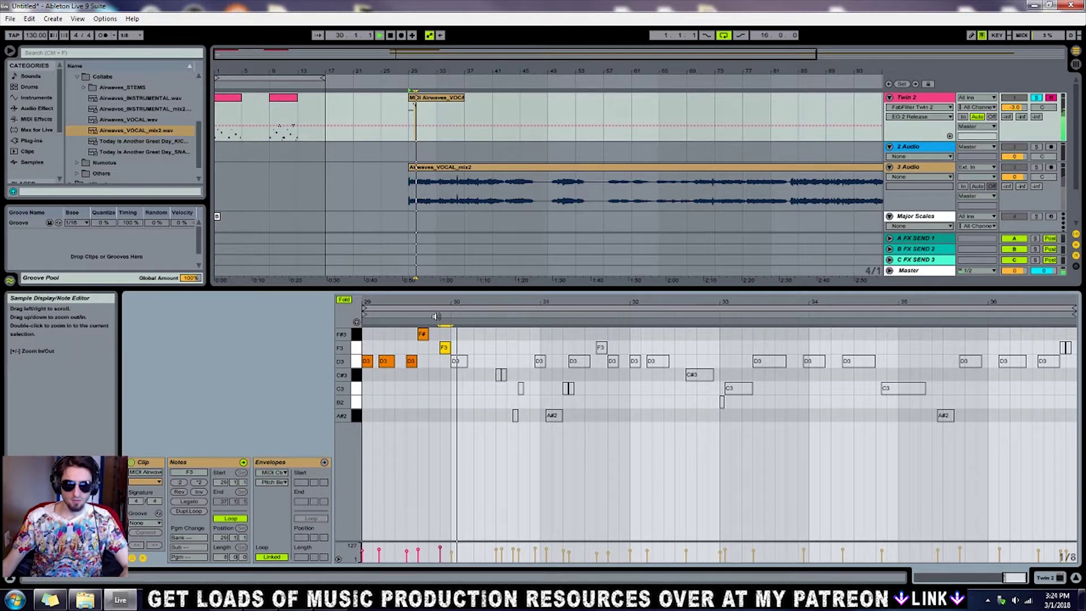
pyautogui.press('space')
# Step: Select all notes, raise their velocities to one uniform level, and play the clip
pyautogui.hotkey('ctrl', 'a')
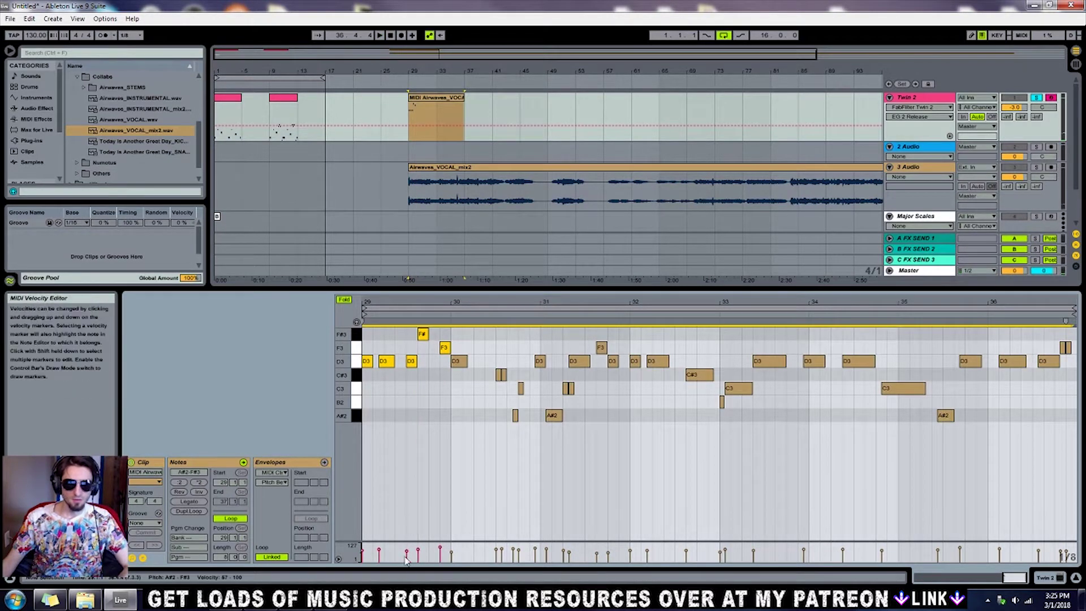
pyautogui.moveTo(407, 552); pyautogui.dragTo(407, 547)
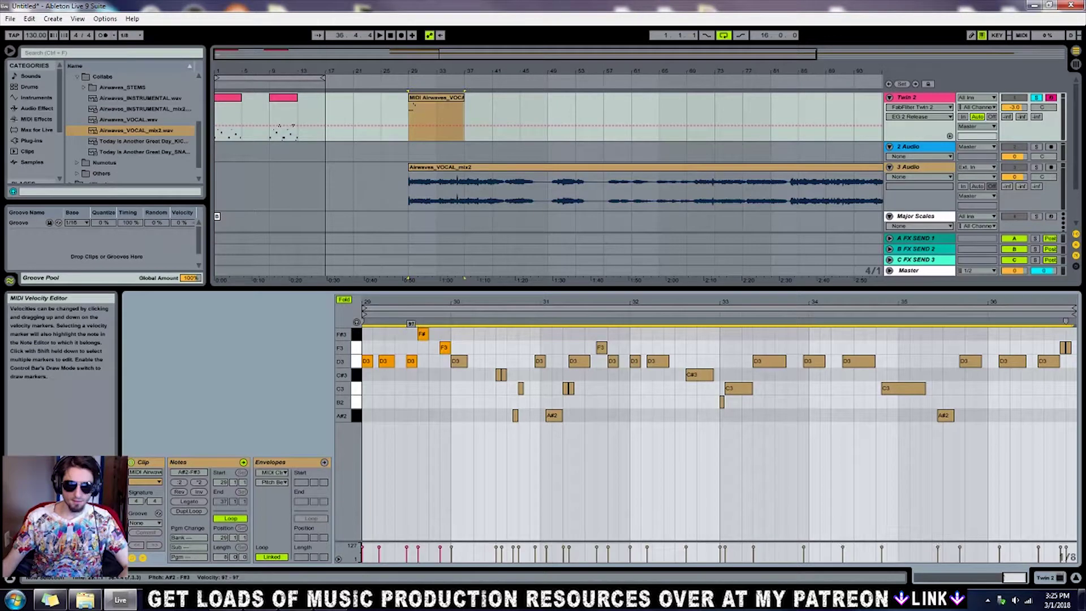
pyautogui.click(395, 504)
pyautogui.press('space')
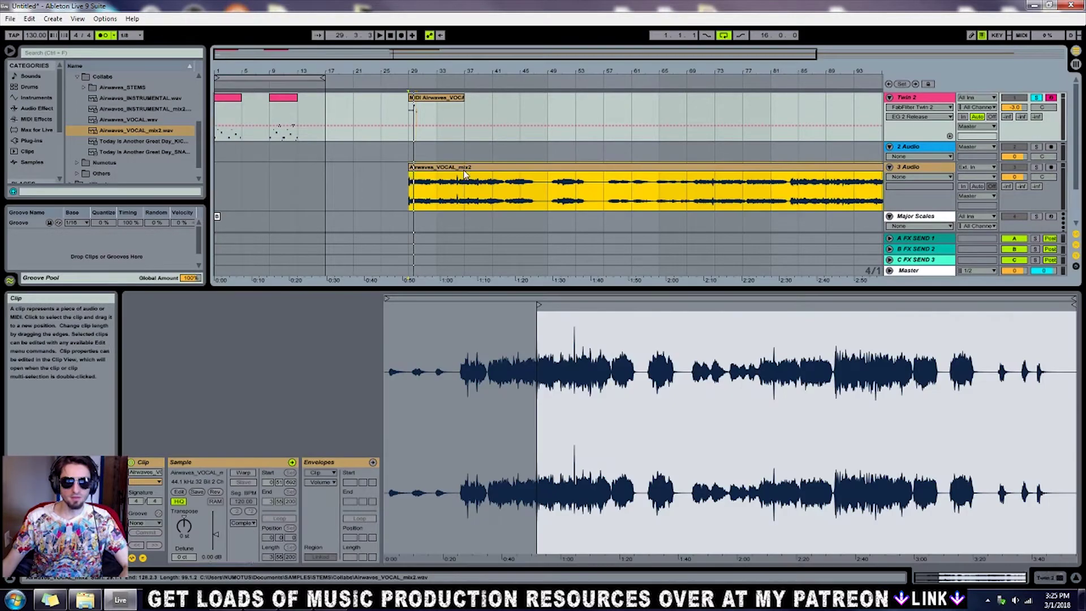
# Step: Return to the converted MIDI clip and reactivate the first note of bar 30 as C#3
pyautogui.click(429, 186)
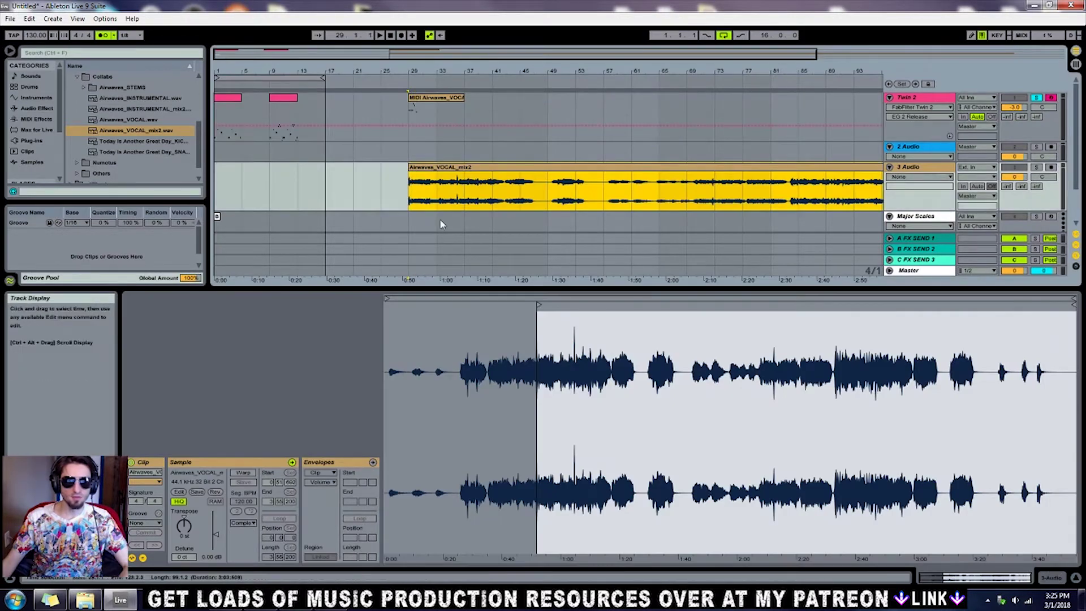
pyautogui.click(416, 108)
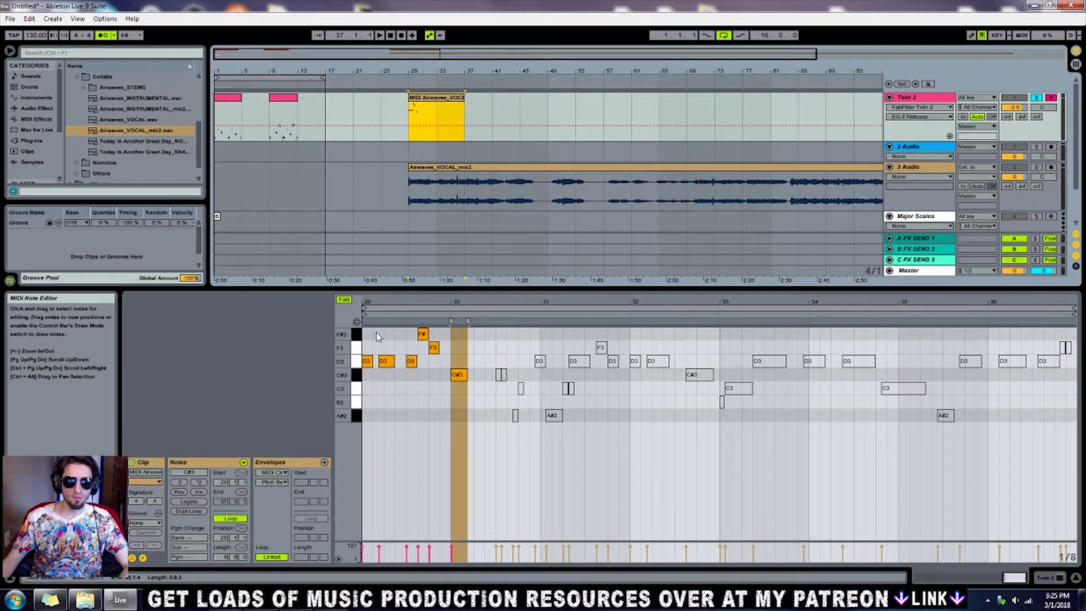
pyautogui.click(491, 413)
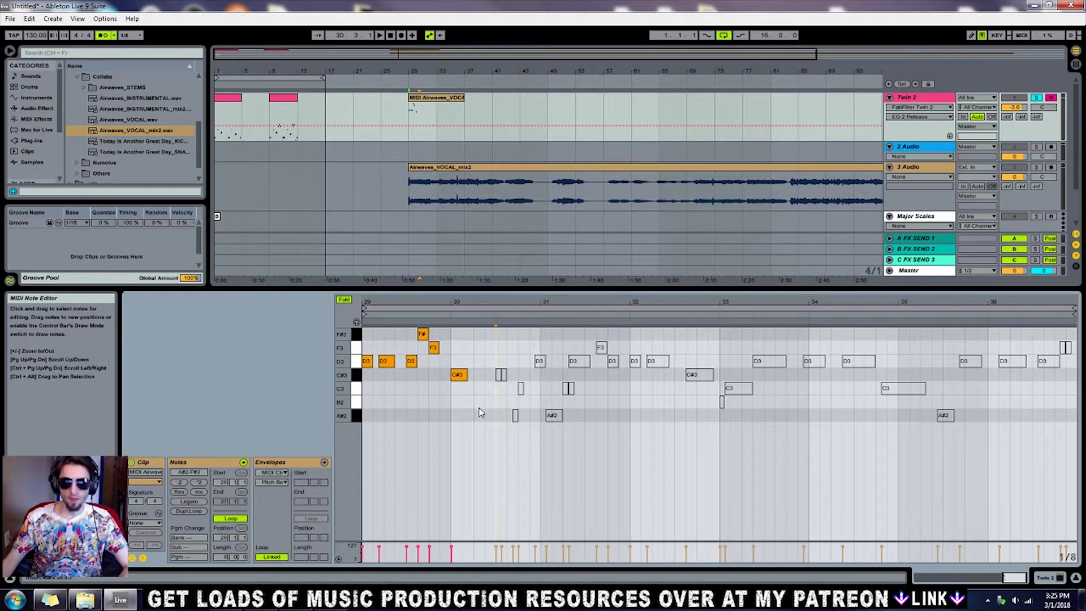
# Step: Play the active opening notes from the start of bar 29
pyautogui.moveTo(478, 409); pyautogui.dragTo(341, 321)
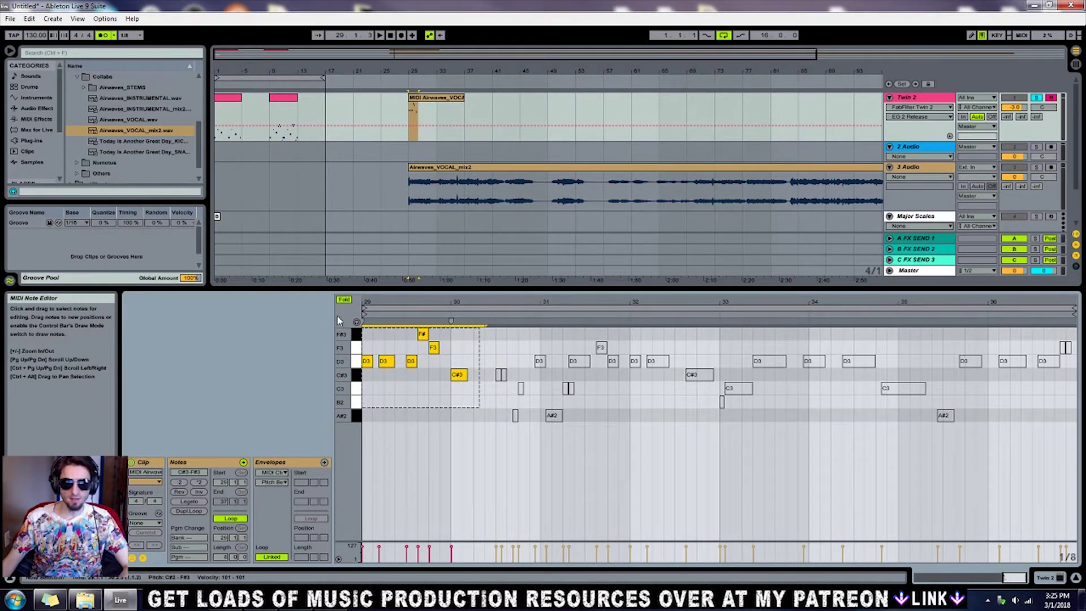
pyautogui.click(393, 390)
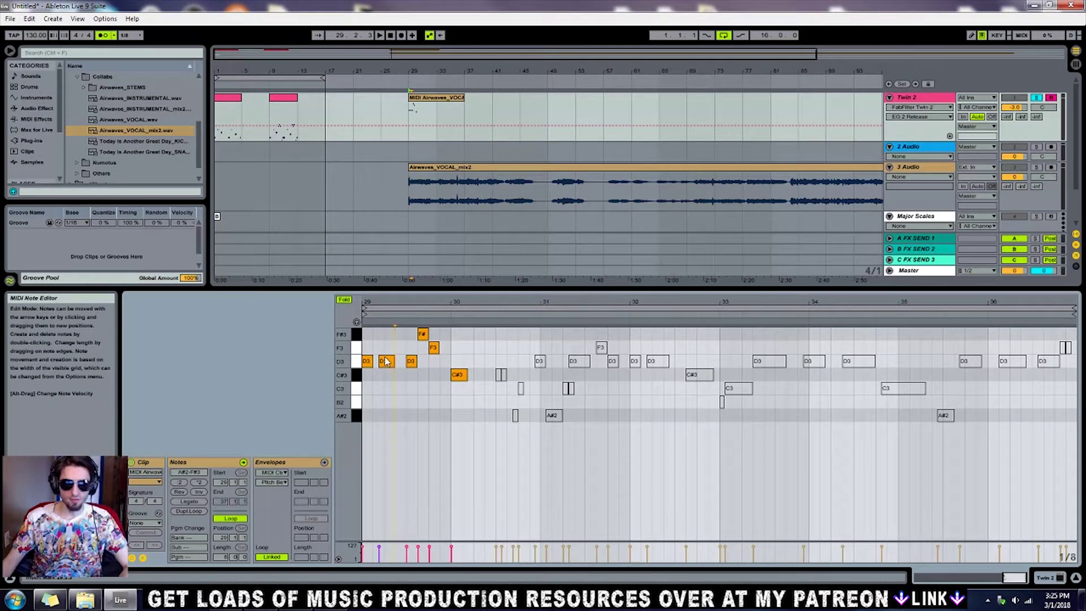
pyautogui.click(365, 342)
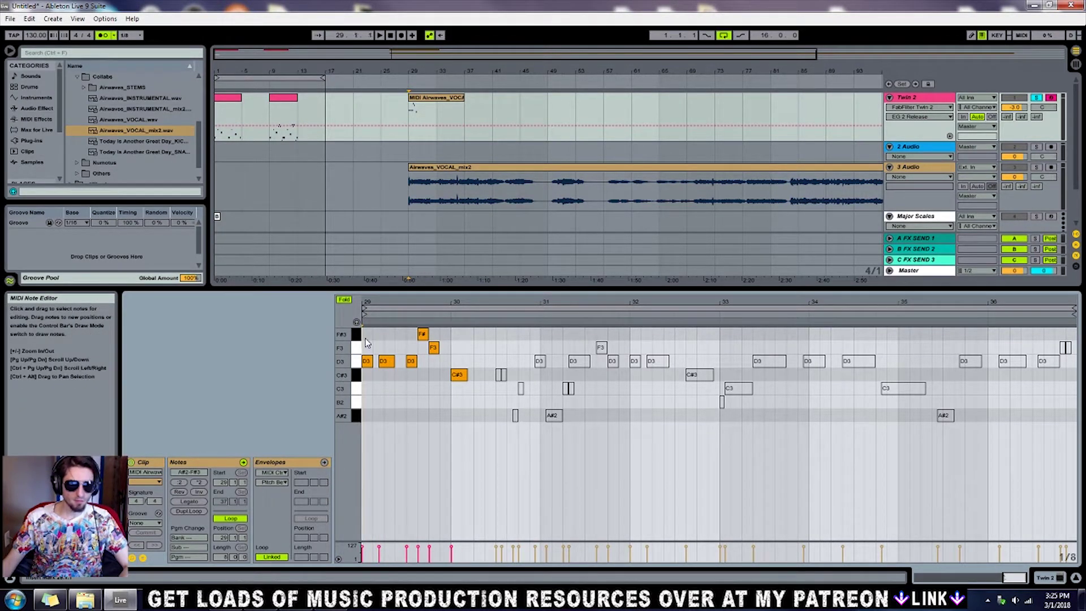
pyautogui.press('space')
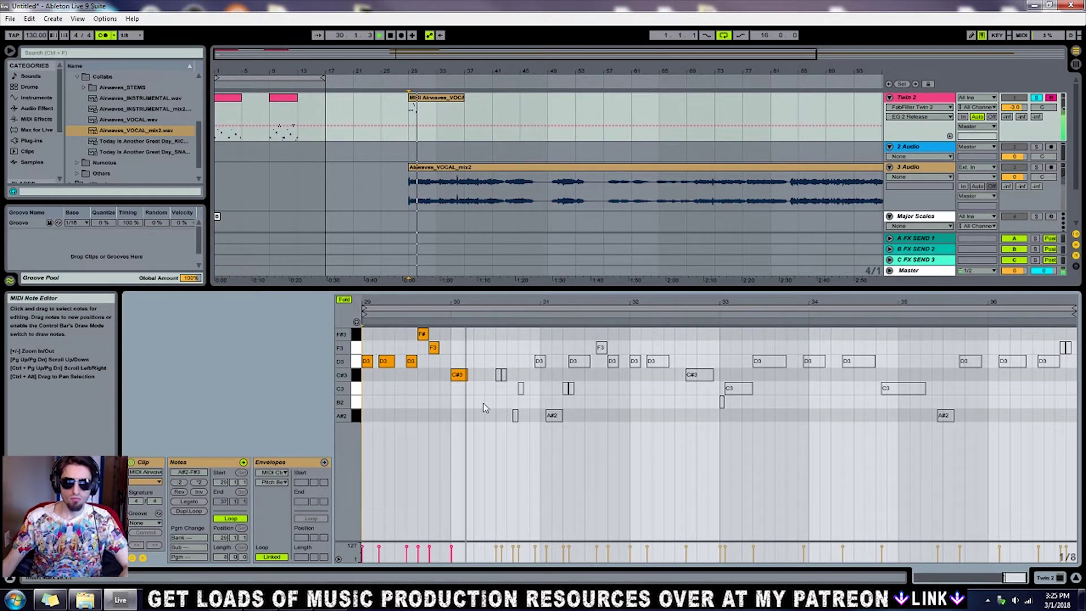
pyautogui.press('space')
# Step: Shift the active notes after the first D3 later by about one grid step, aligning the second D3 to the grid
pyautogui.moveTo(475, 395); pyautogui.dragTo(406, 366)
pyautogui.click(403, 369)
pyautogui.press('space')
pyautogui.press('space')
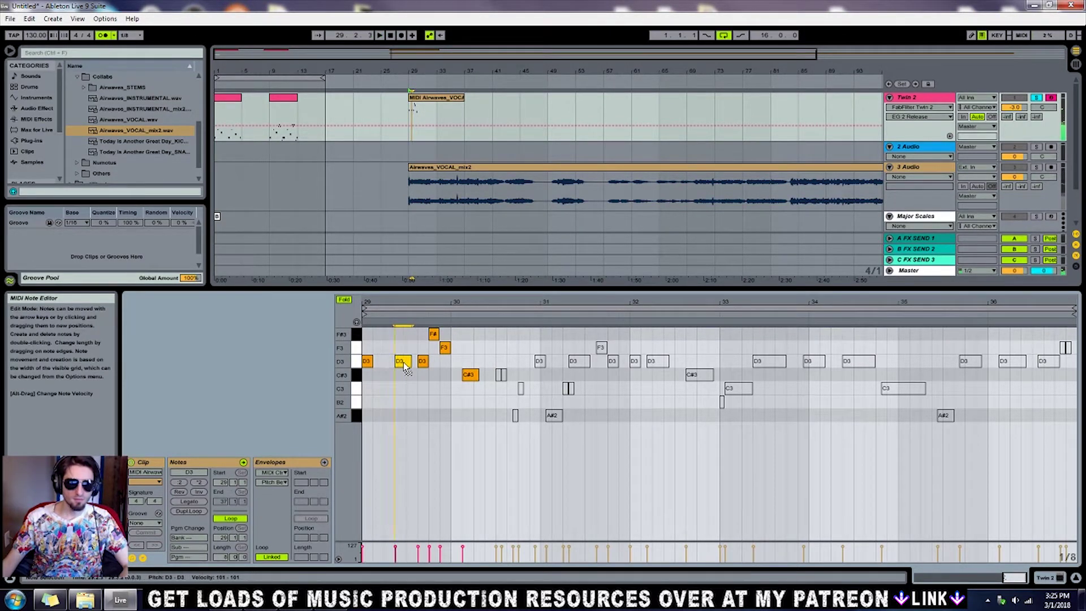
pyautogui.press('space')
# Step: Move the F3 to the start of bar 30 as a one-step note and raise the following C#3 to D3
pyautogui.doubleClick(445, 347)
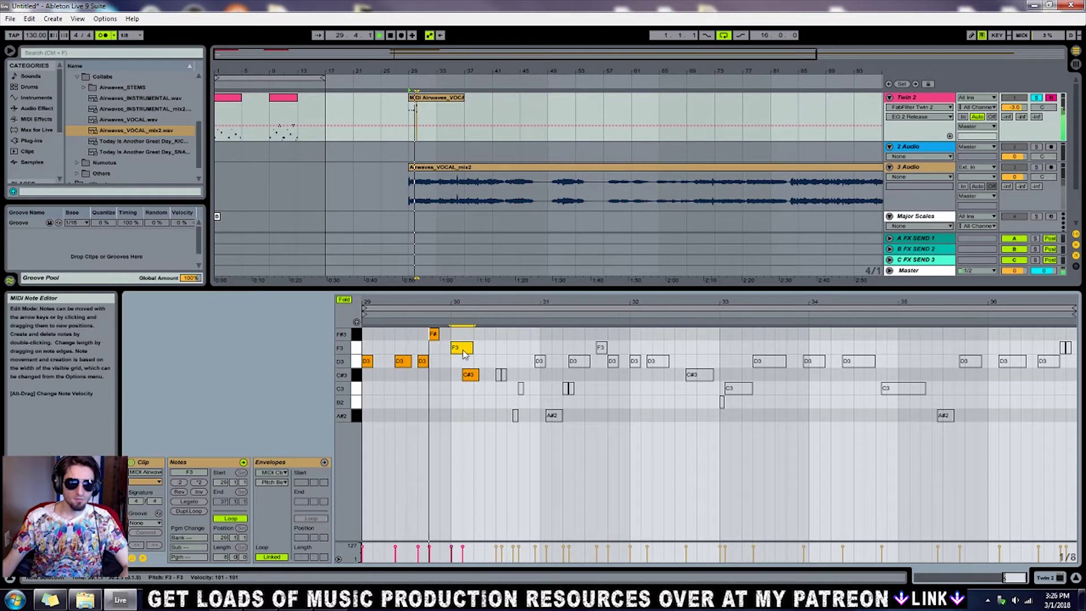
pyautogui.doubleClick(456, 347)
pyautogui.moveTo(469, 375)
pyautogui.mouseDown()
pyautogui.moveTo(491, 375)
pyautogui.moveTo(467, 363)
pyautogui.mouseUp()
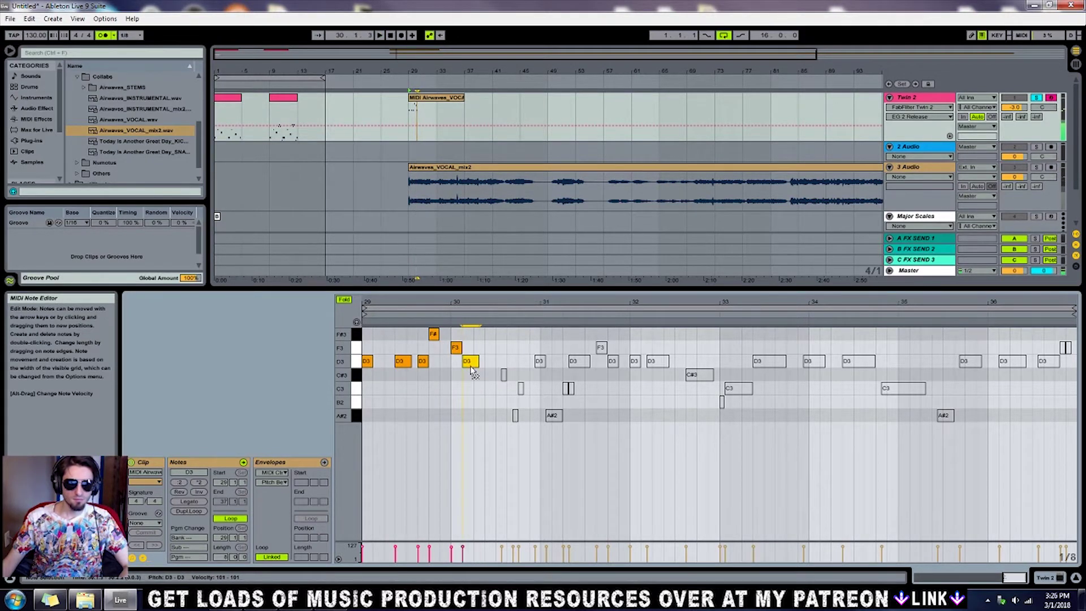
# Step: Shorten the D3 in bar 30 to one grid step and follow it with three spaced C#3 notes
pyautogui.doubleClick(478, 375)
pyautogui.moveTo(478, 362)
pyautogui.mouseDown()
pyautogui.moveTo(468, 352)
pyautogui.moveTo(474, 362)
pyautogui.mouseUp()
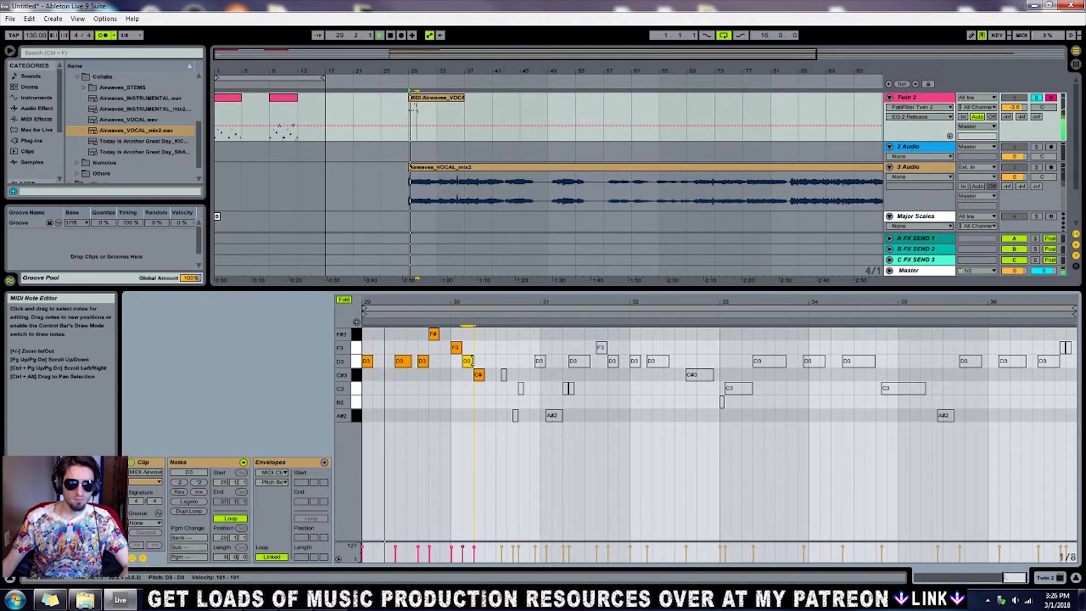
pyautogui.doubleClick(500, 376)
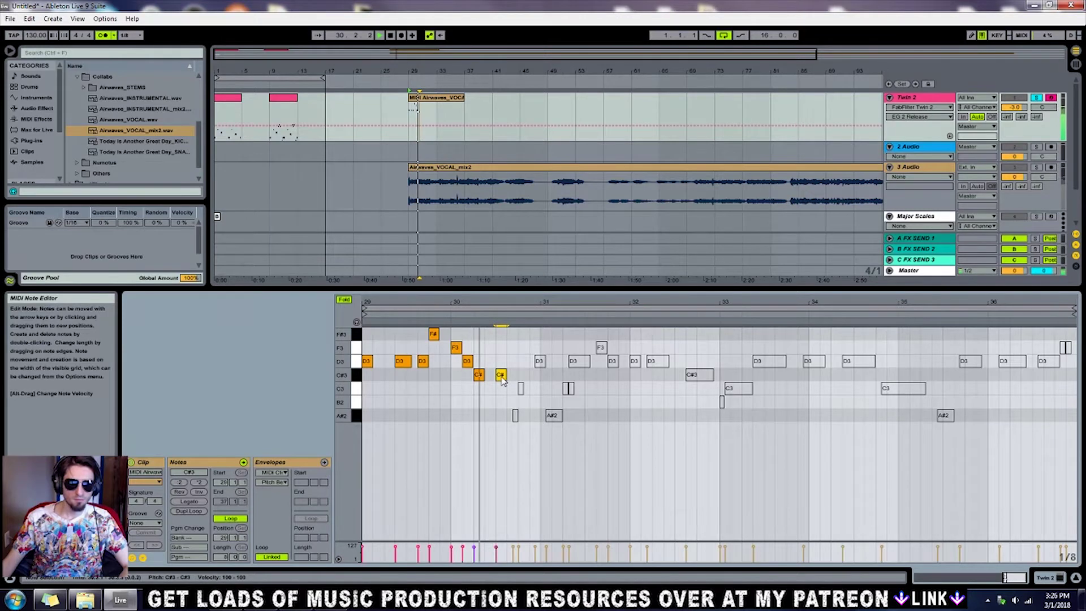
pyautogui.doubleClick(512, 375)
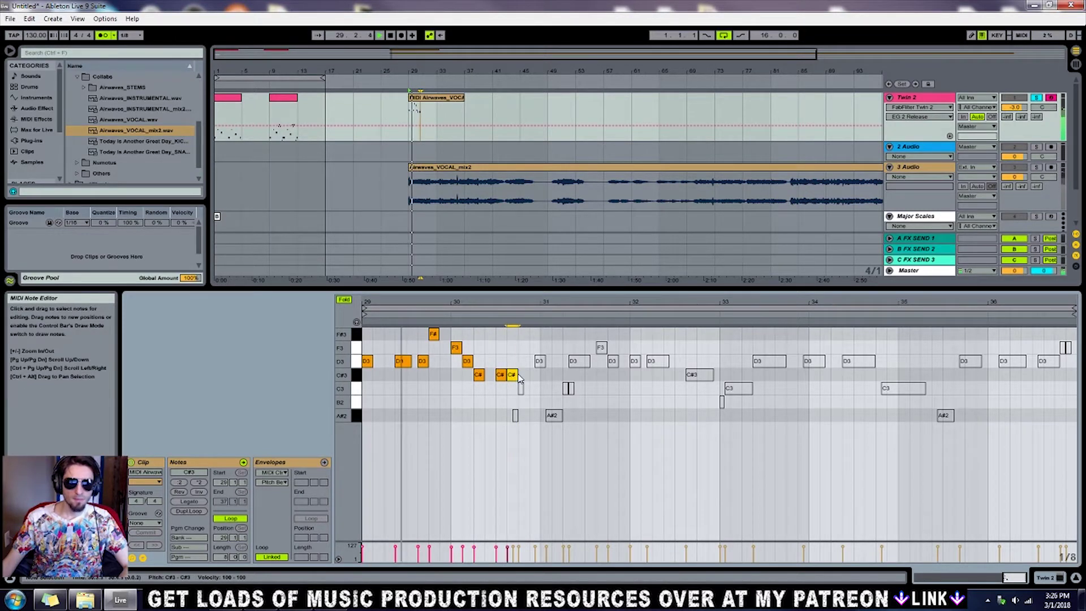
pyautogui.moveTo(511, 374); pyautogui.dragTo(521, 374)
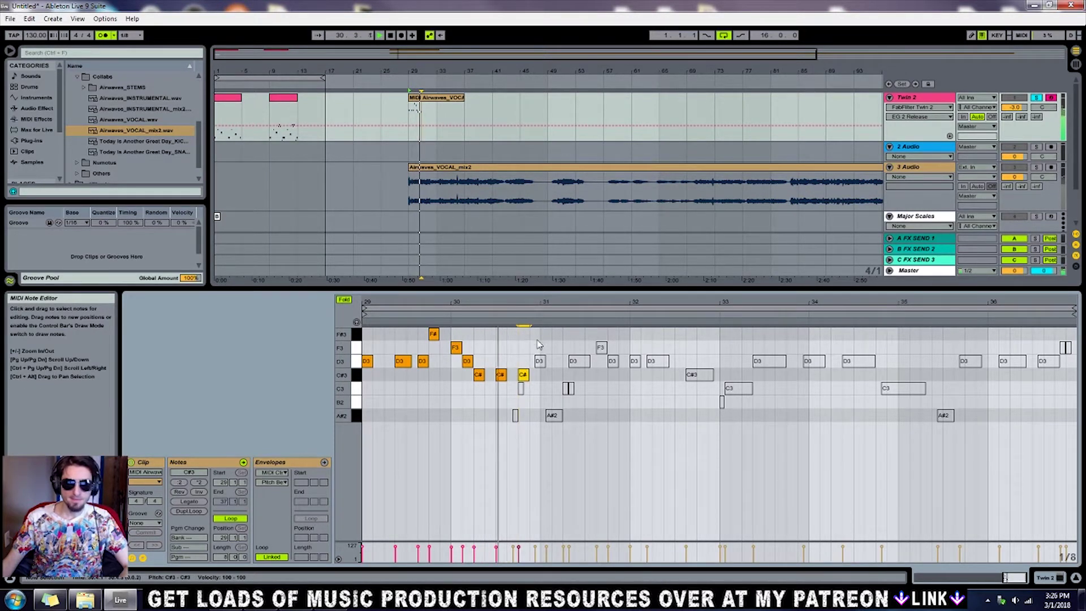
# Step: Duplicate the active phrase of bars 29 and 30 and shift the copy to start at bar 31
pyautogui.press('space')
pyautogui.moveTo(534, 328); pyautogui.dragTo(363, 376)
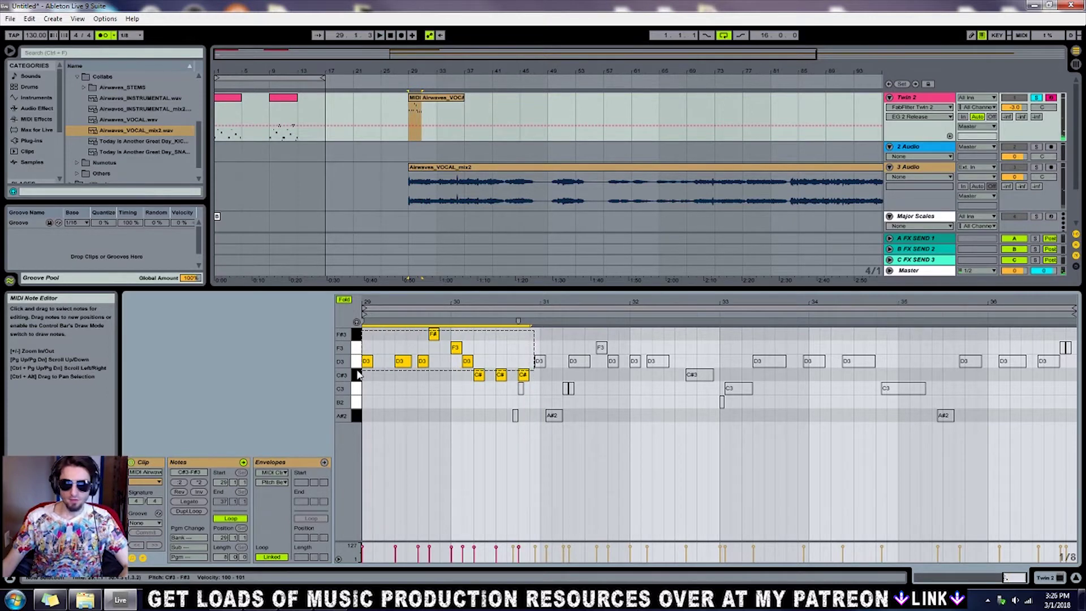
pyautogui.hotkey('ctrl', 'd')
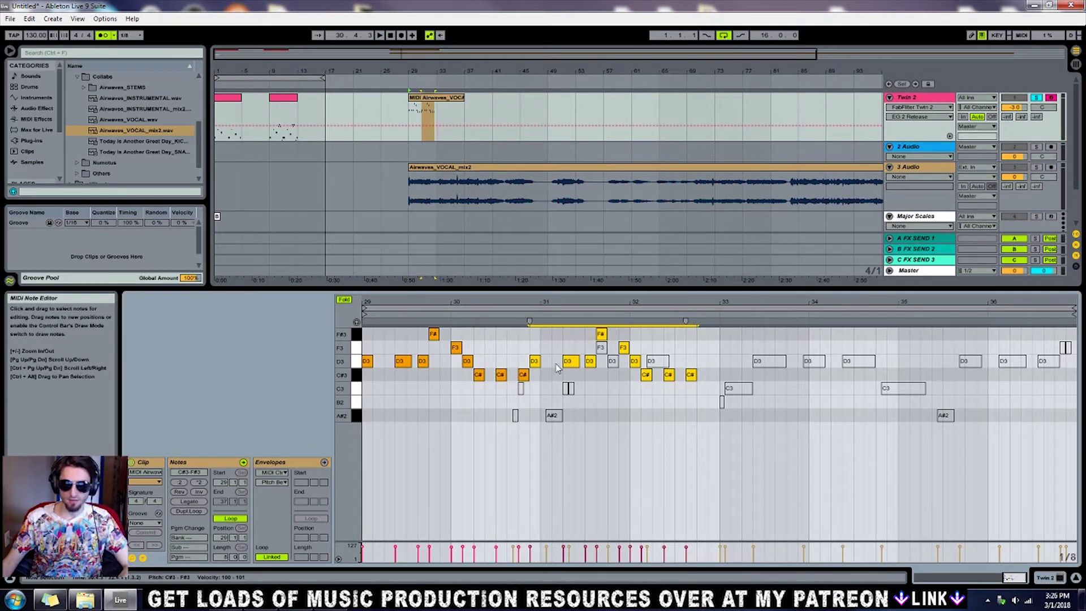
pyautogui.press('Right')
# Step: Swap the F3 and D3 in the duplicated phrase so D3 starts bar 32, checking it by playback
pyautogui.click(530, 348)
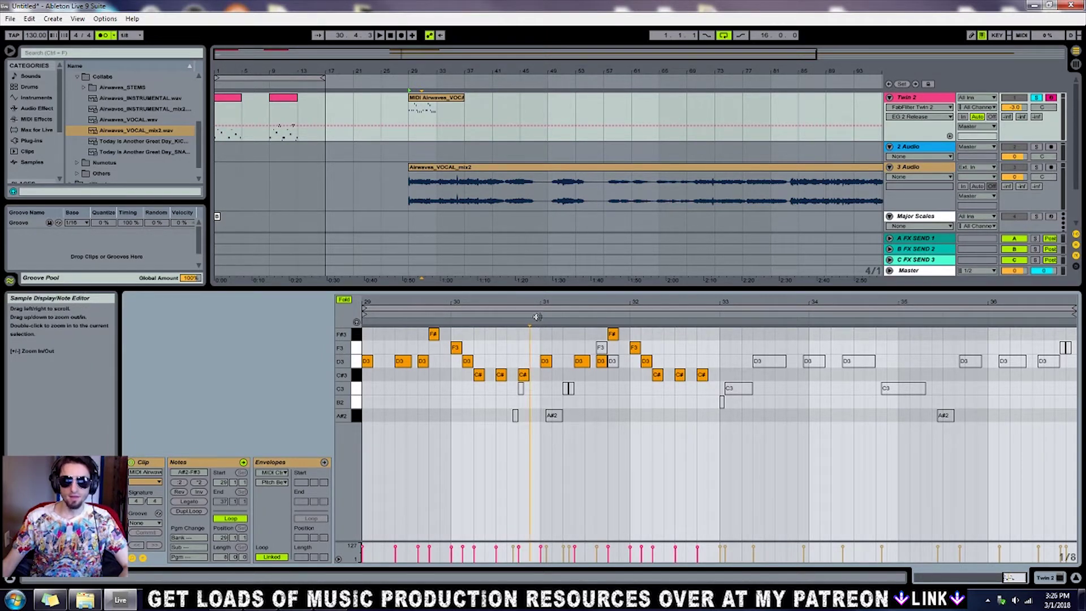
pyautogui.press('space')
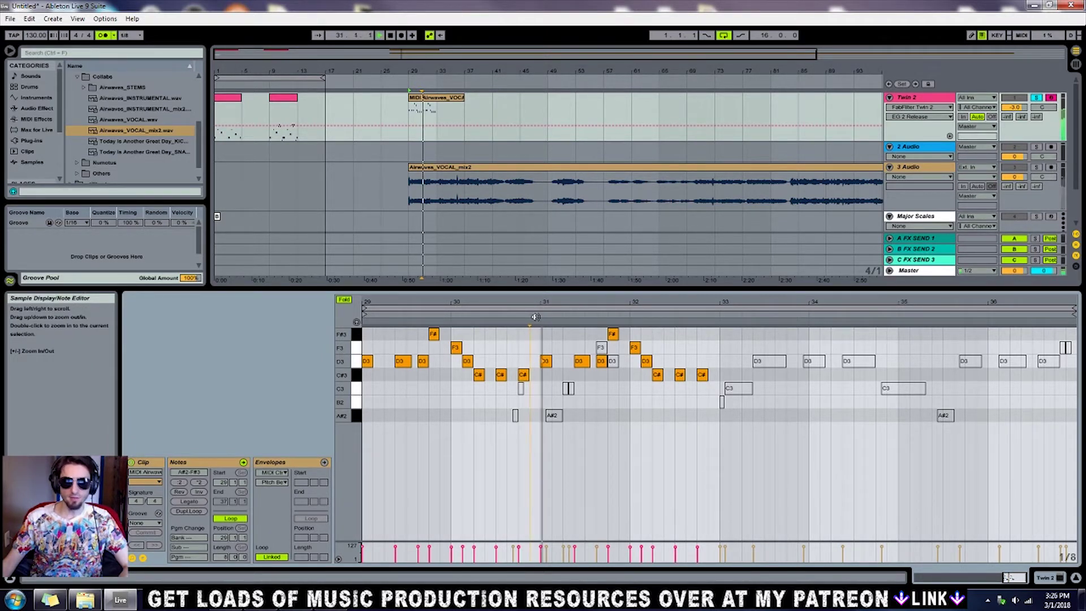
pyautogui.press('space')
pyautogui.click(633, 350)
pyautogui.moveTo(633, 355); pyautogui.dragTo(646, 362)
pyautogui.press('space')
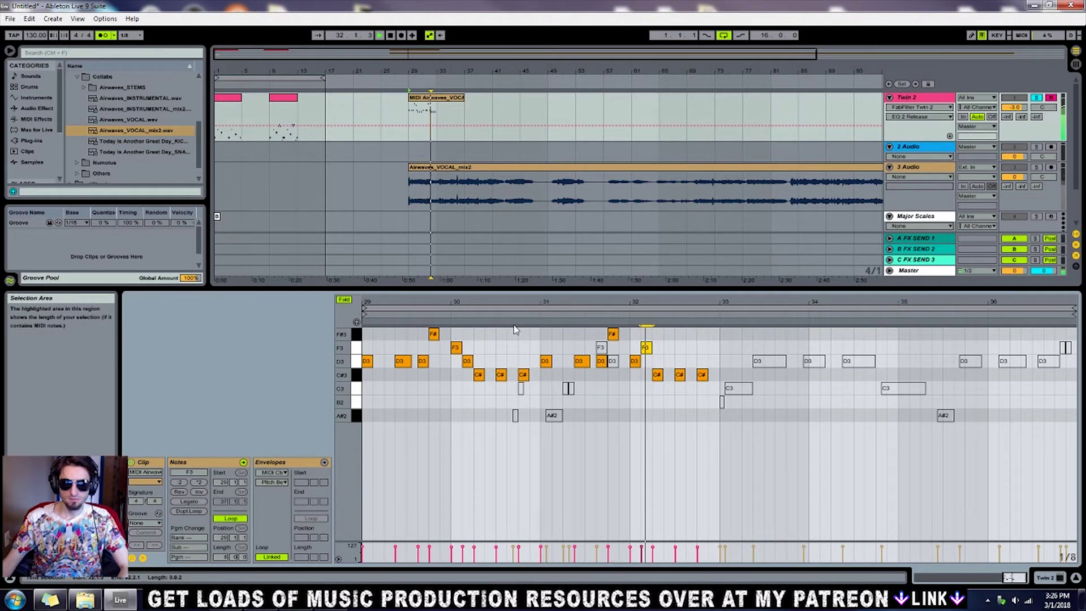
# Step: Stop playback, trim the converted vocal MIDI clip to its first four bars and move it to start at bar 25
pyautogui.click(707, 358)
pyautogui.press('space')
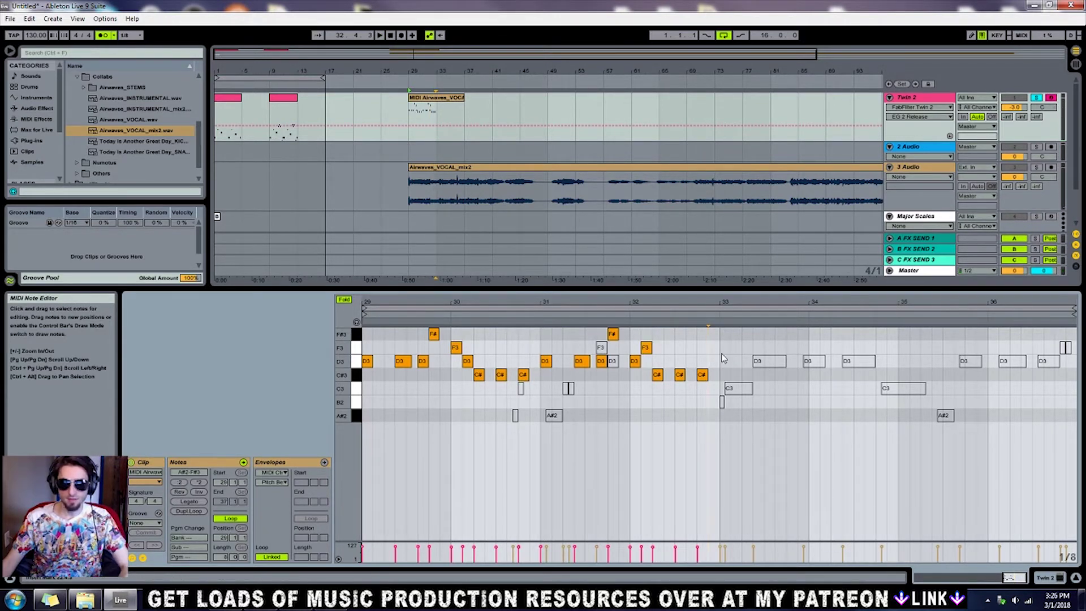
pyautogui.moveTo(721, 348)
pyautogui.mouseDown()
pyautogui.moveTo(635, 353)
pyautogui.moveTo(666, 352)
pyautogui.mouseUp()
pyautogui.click(686, 353)
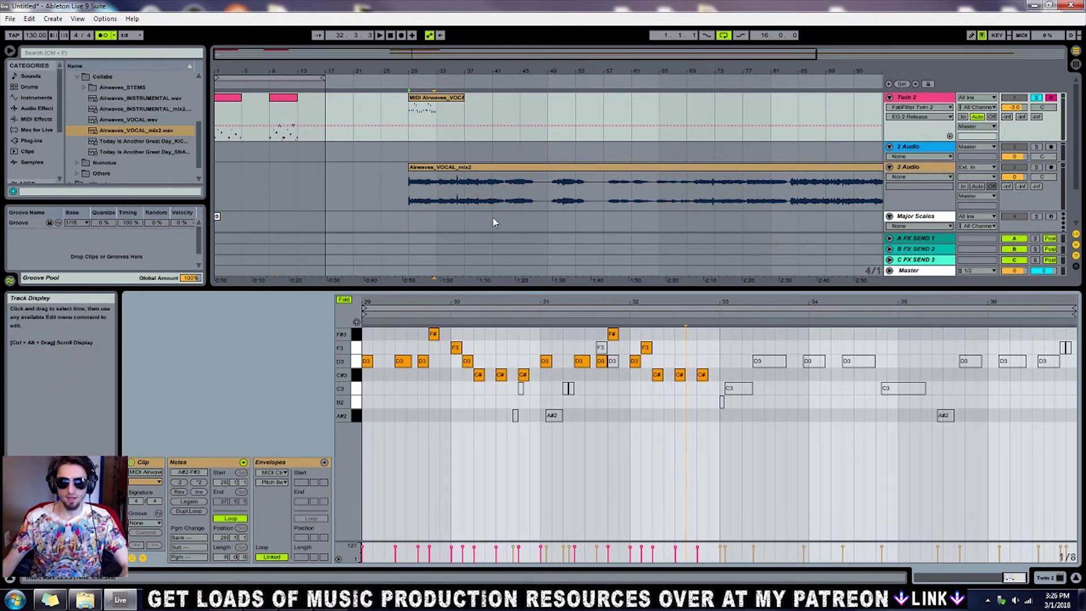
pyautogui.moveTo(463, 108); pyautogui.dragTo(394, 98)
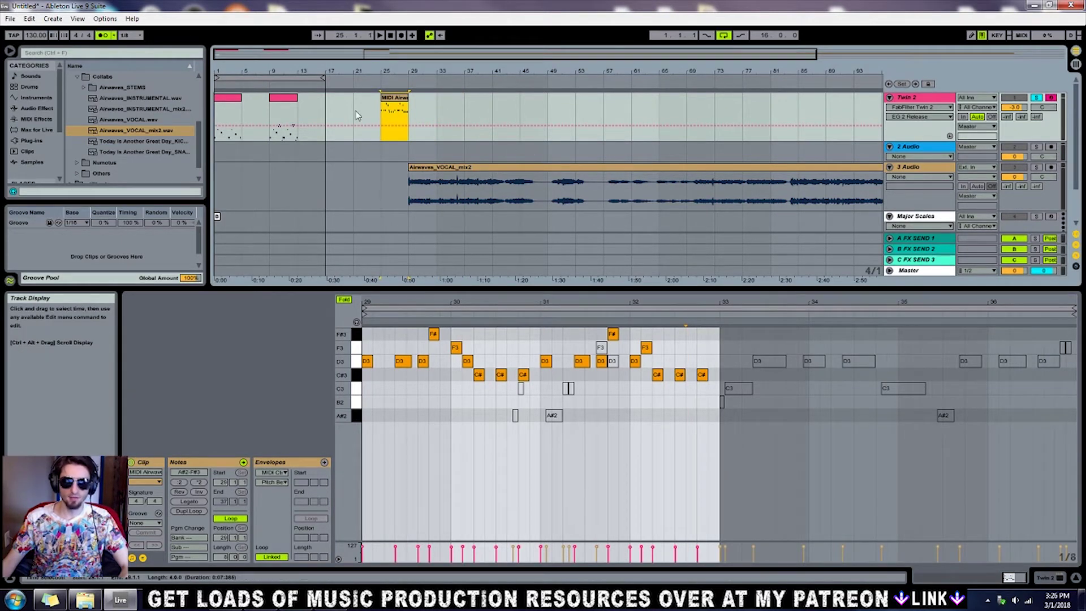
pyautogui.press('-')
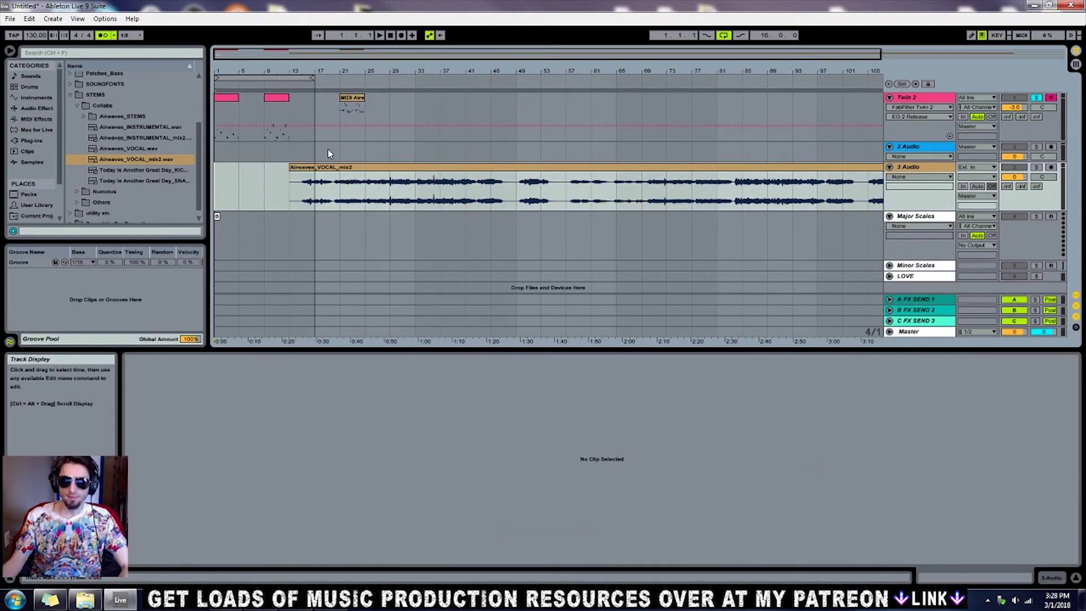
pyautogui.click(317, 150)
pyautogui.moveTo(316, 152); pyautogui.dragTo(386, 153)
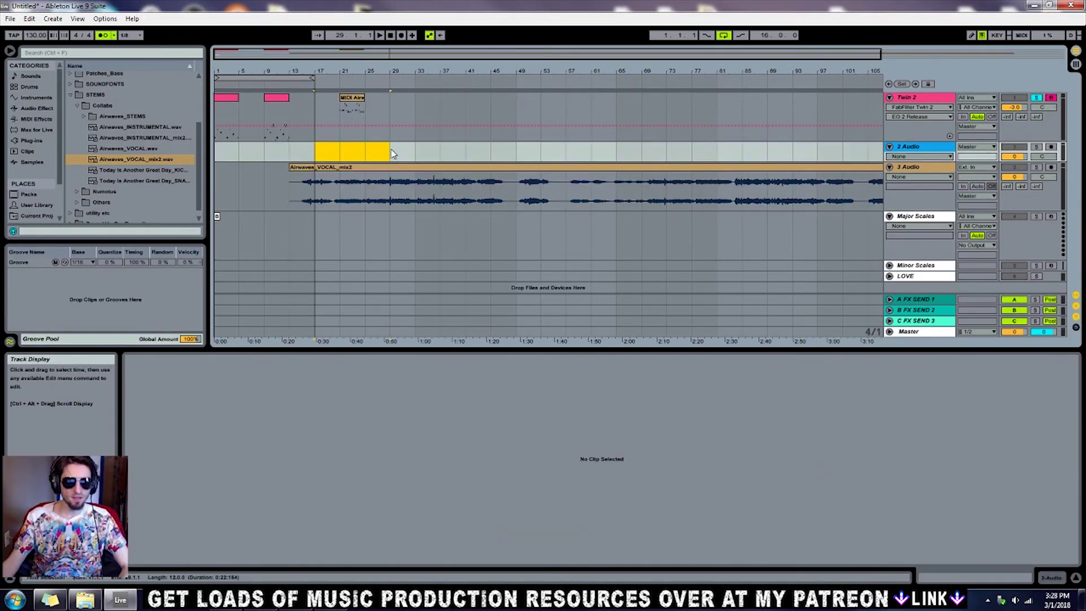
pyautogui.click(368, 154)
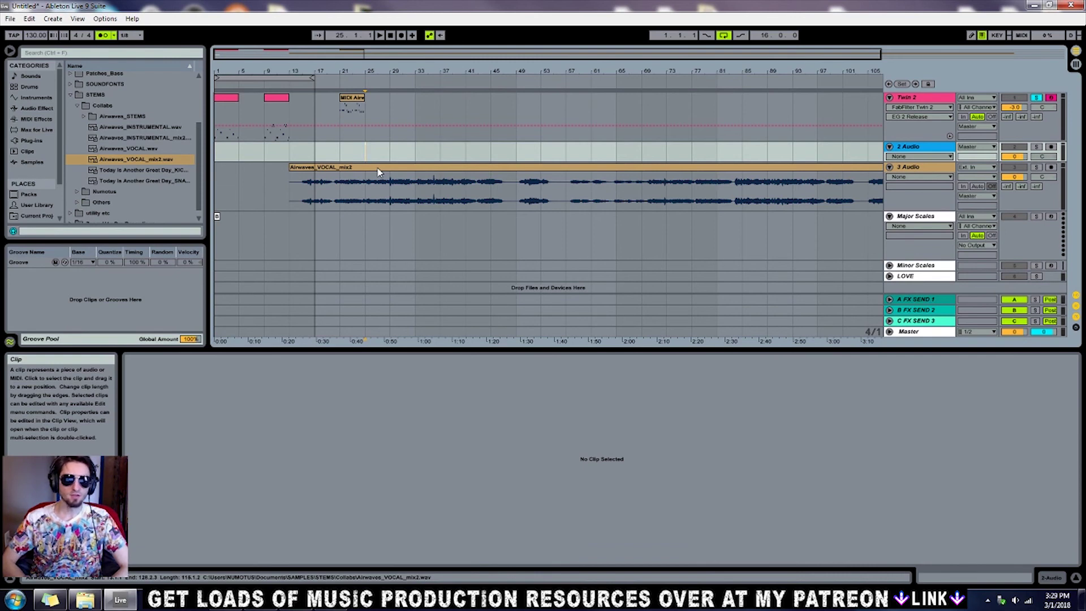
pyautogui.click(428, 119)
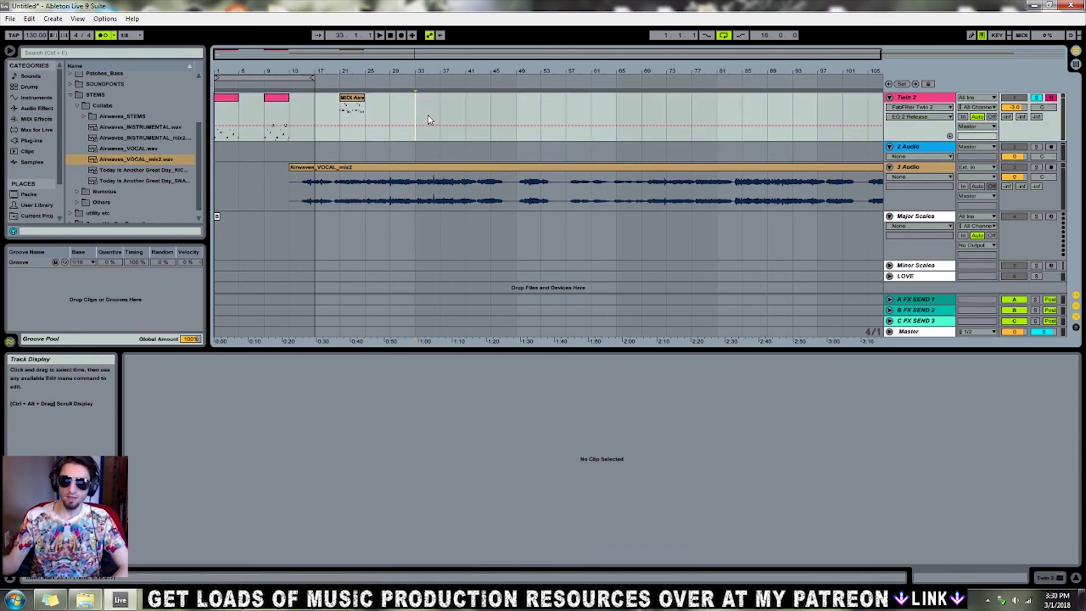